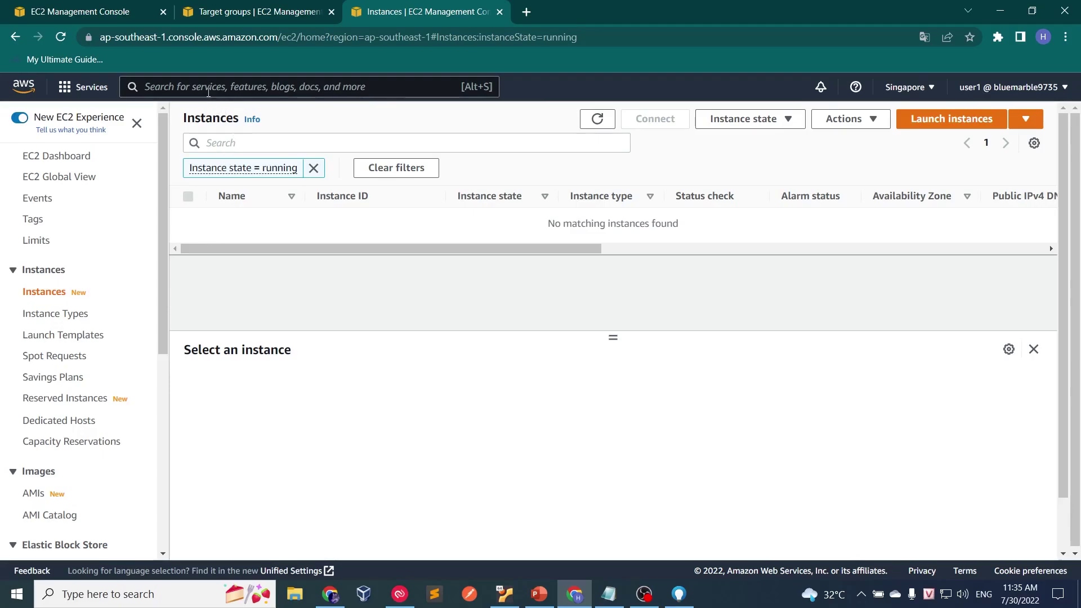
Open the EC2 service and go to its Load Balancers list
click(201, 87)
text(ec2)
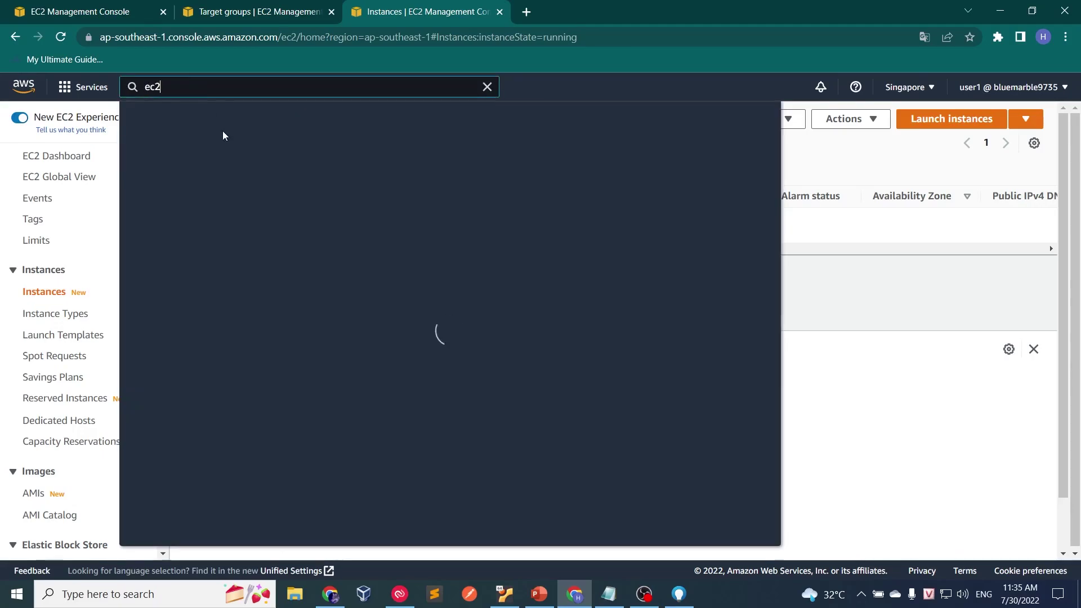
click(345, 196)
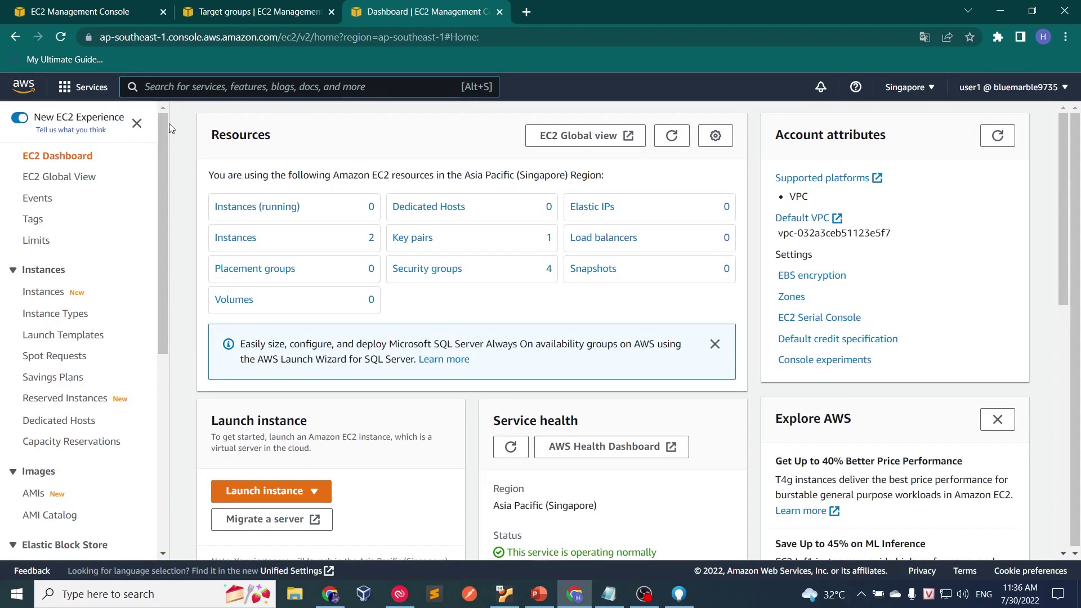
drag(161, 128, 157, 377)
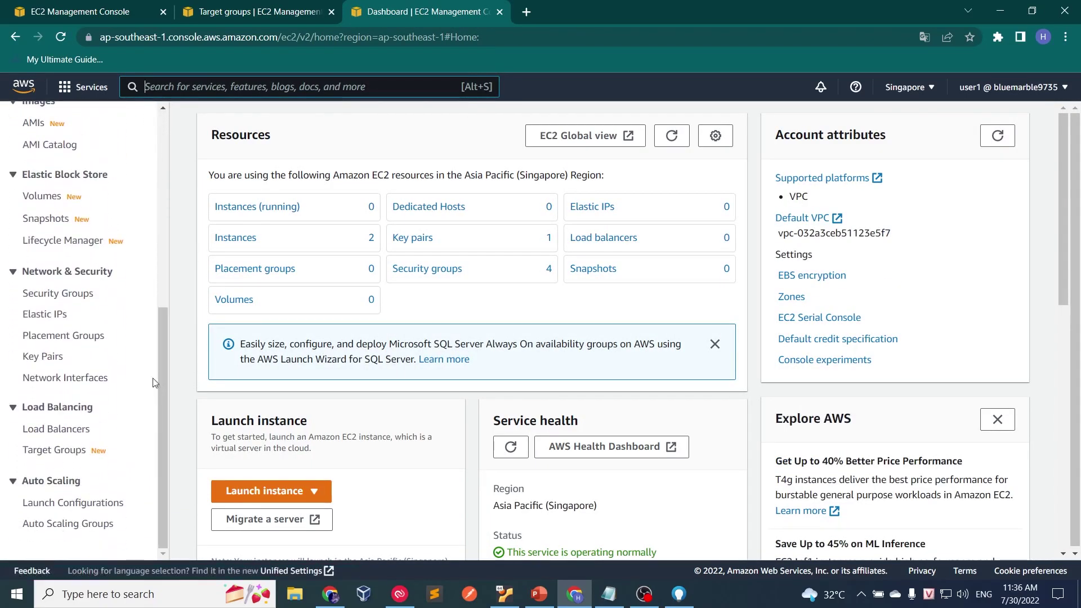
click(64, 430)
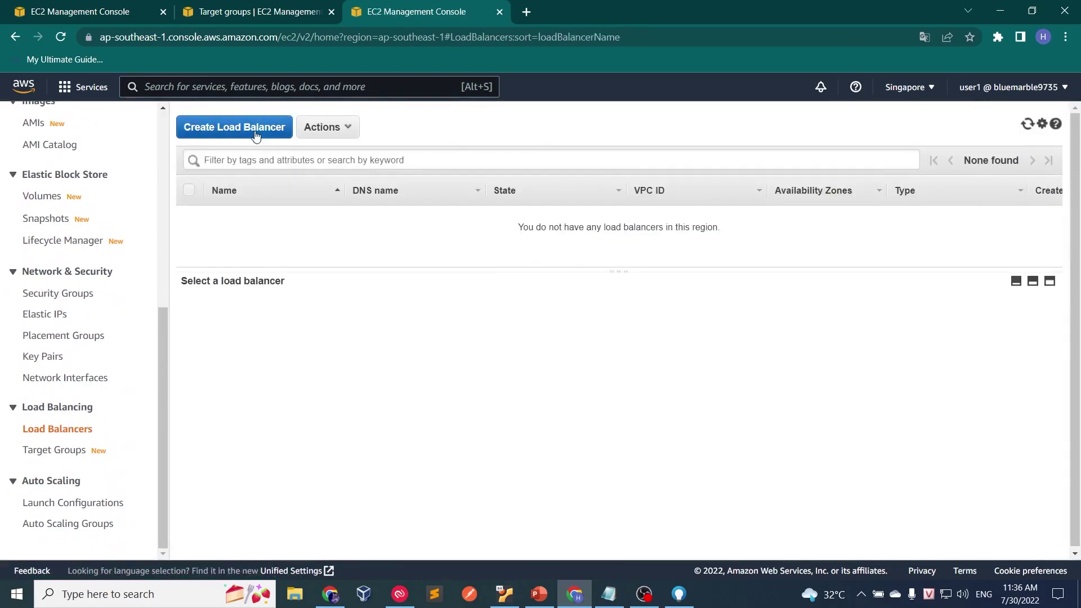
Start creating a load balancer of the Application Load Balancer type
click(238, 125)
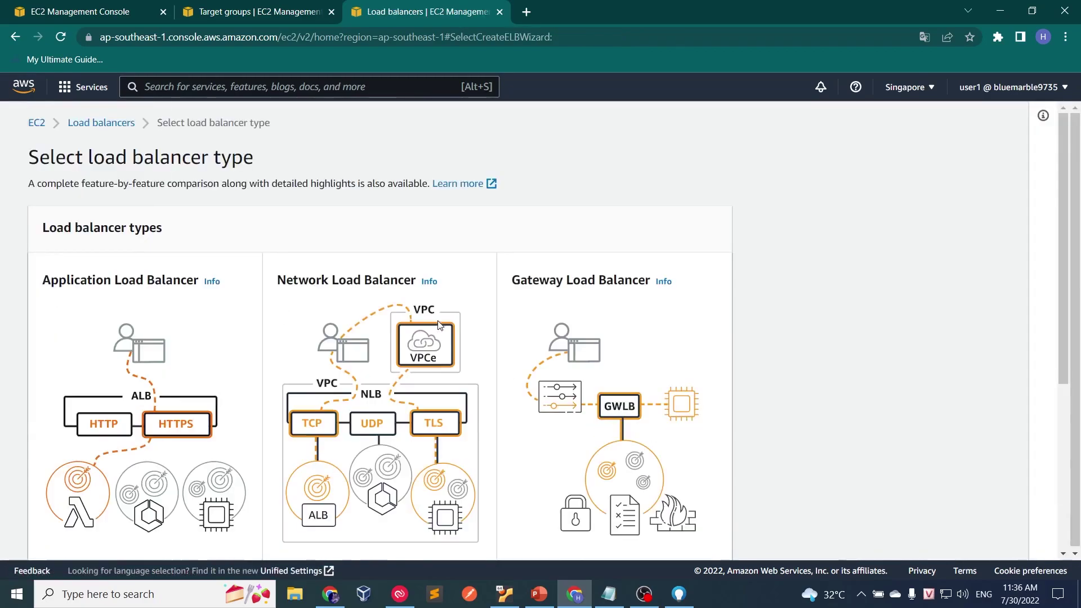
drag(1063, 208, 1048, 304)
scroll(1048, 305, down, 1)
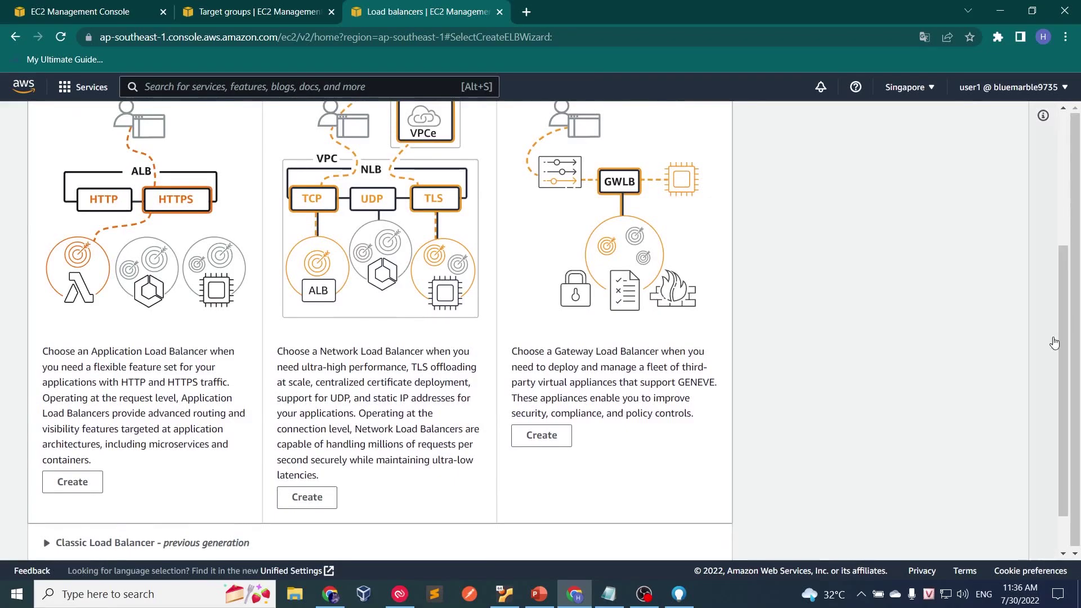
click(88, 484)
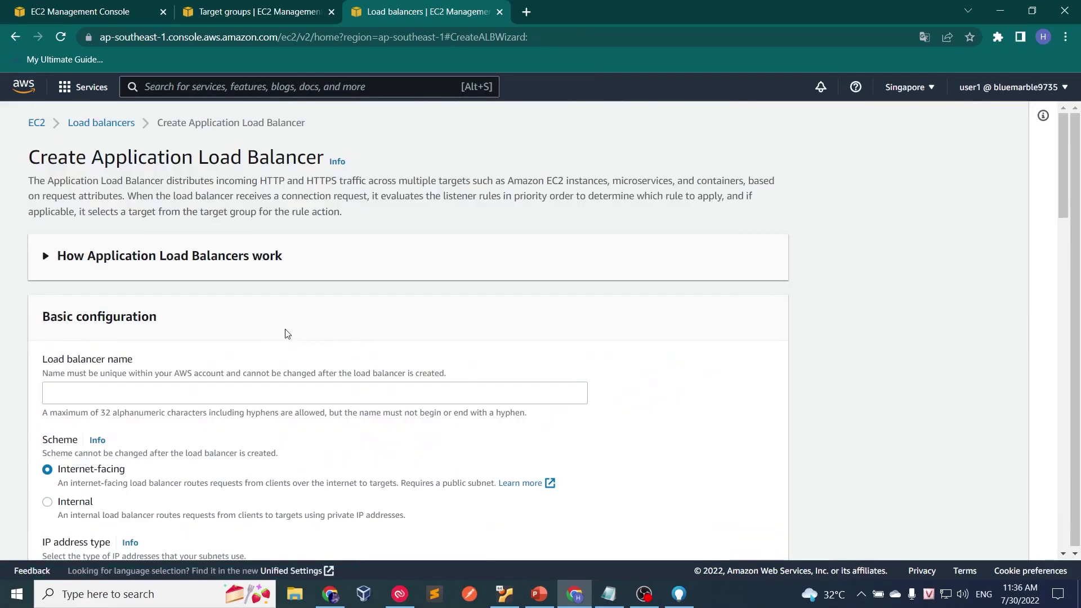
Name the load balancer hoangdl-alb
click(105, 392)
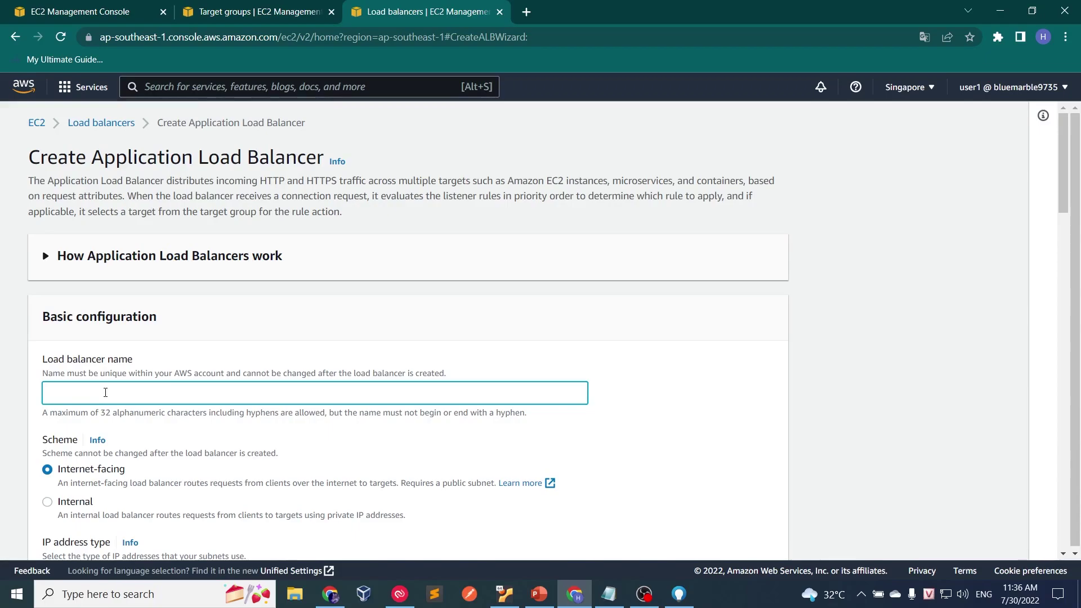
text(oian)
key(BackSpace)
key(BackSpace)
text(ngdl-alb)
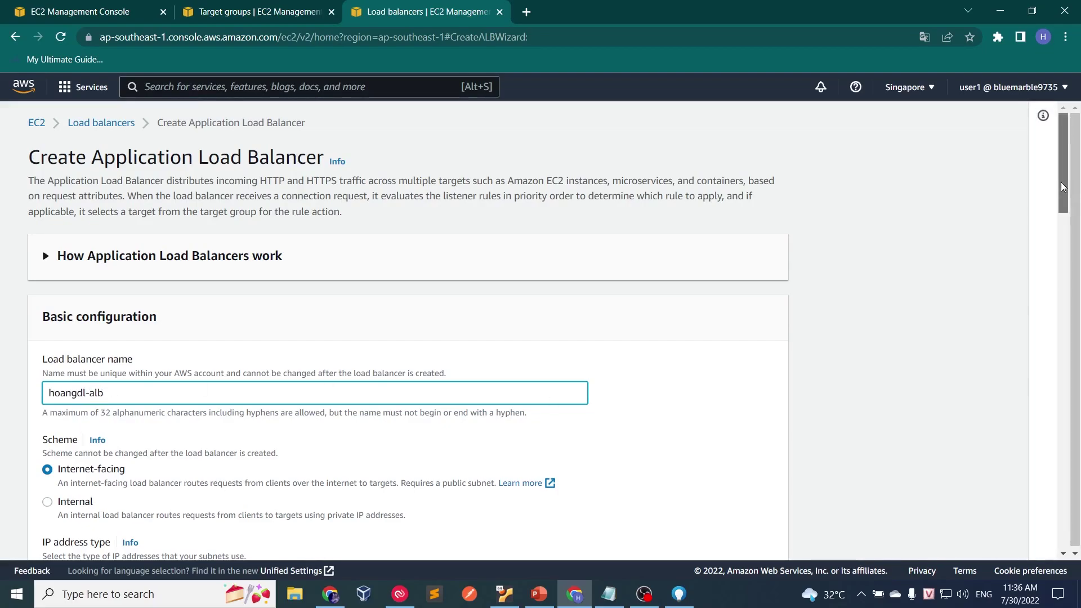
Review the load balancer's scheme, IP address type and network mapping options
scroll(1063, 218, down, 2)
scroll(1063, 218, down, 1)
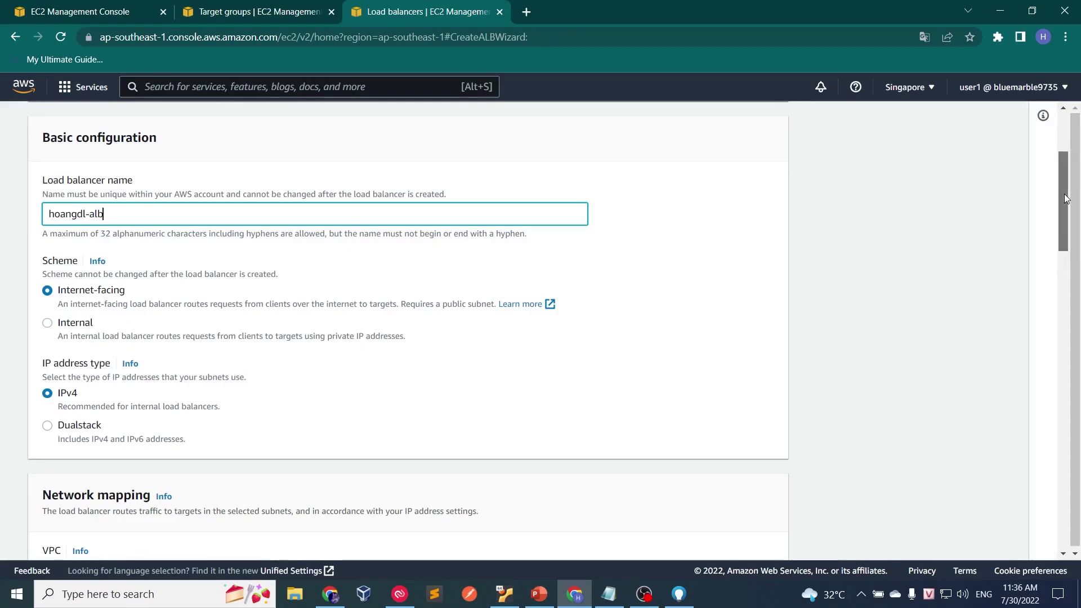
scroll(1055, 205, down, 1)
scroll(1055, 205, down, 1)
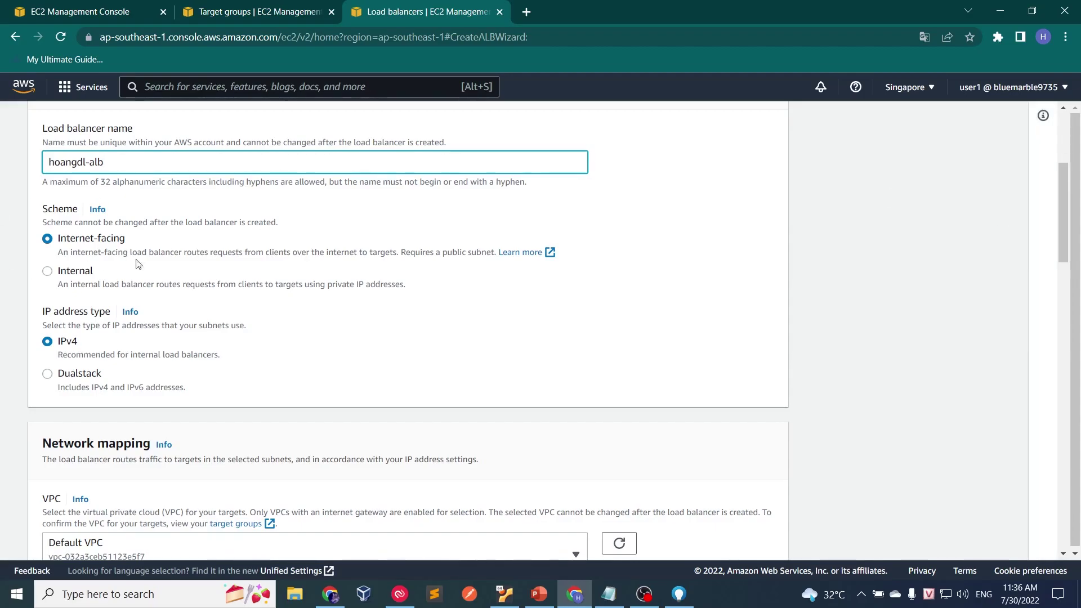
scroll(1043, 211, down, 1)
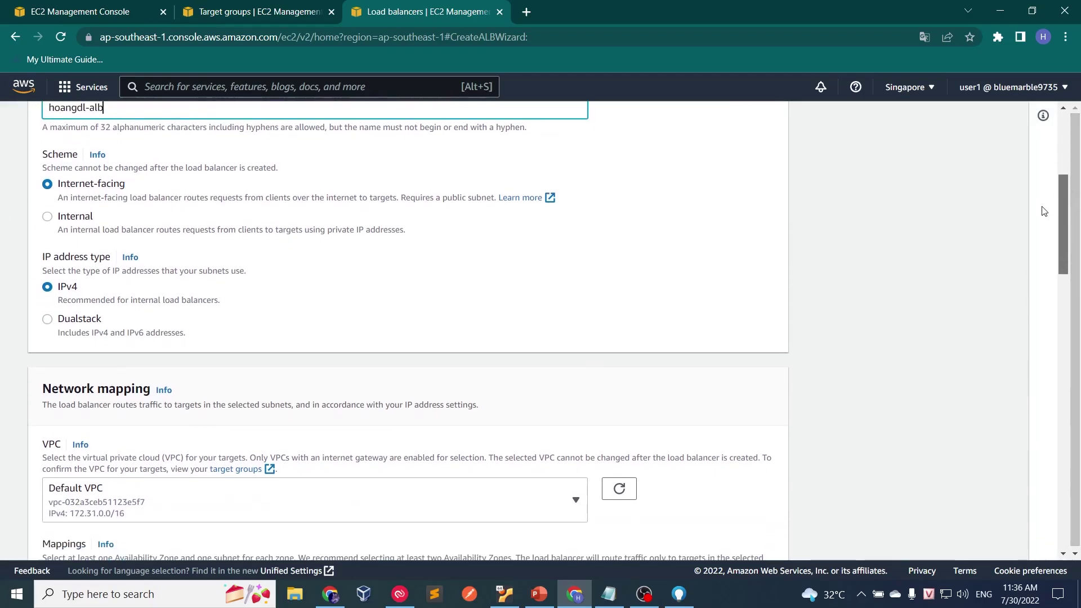
scroll(1043, 211, down, 1)
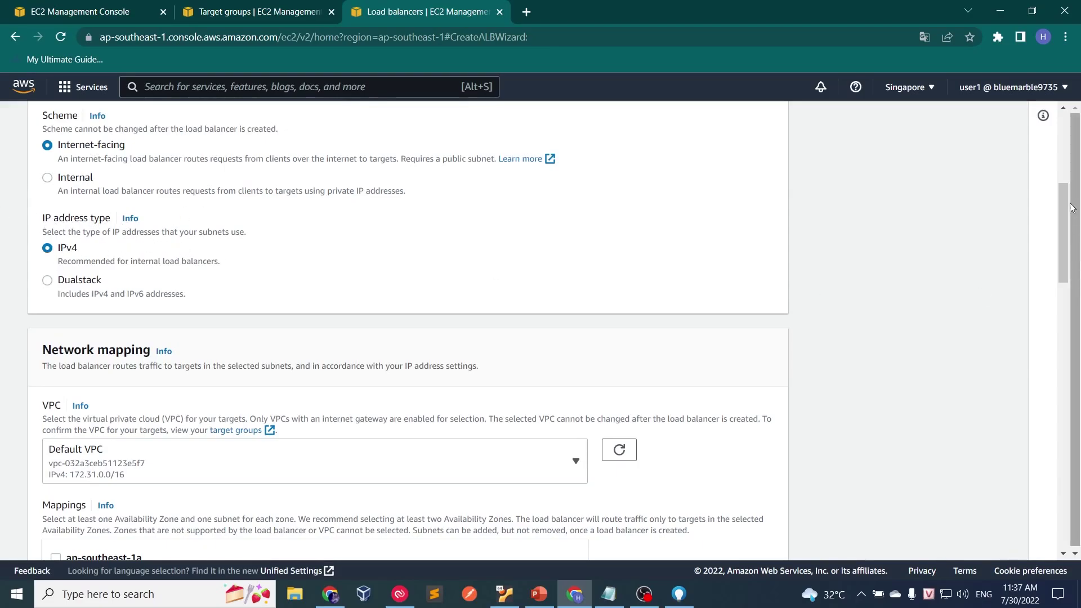
scroll(1048, 222, down, 3)
scroll(1048, 222, down, 2)
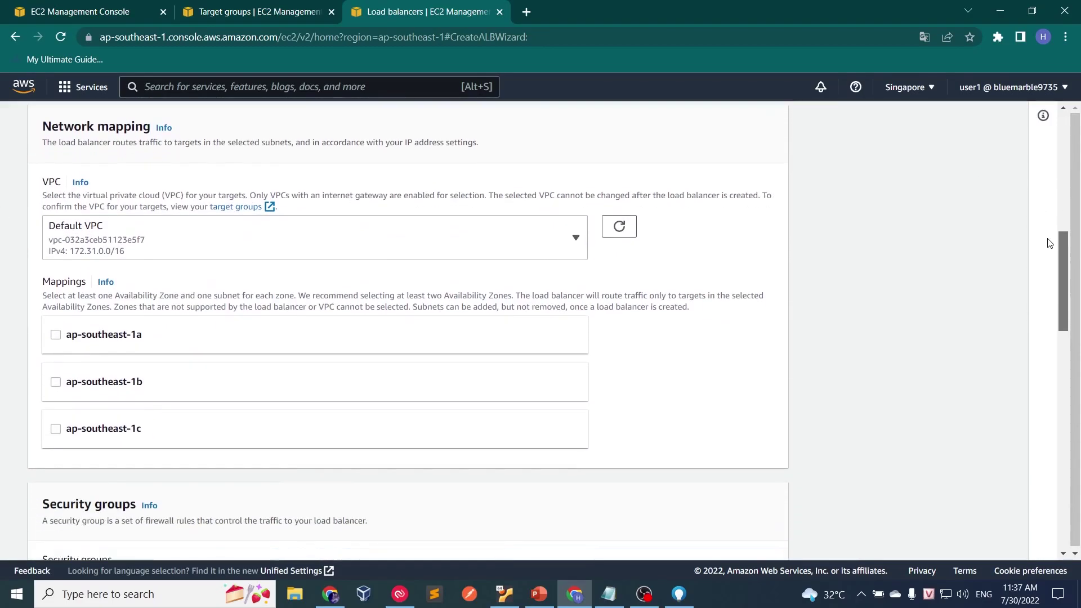
scroll(220, 194, down, 1)
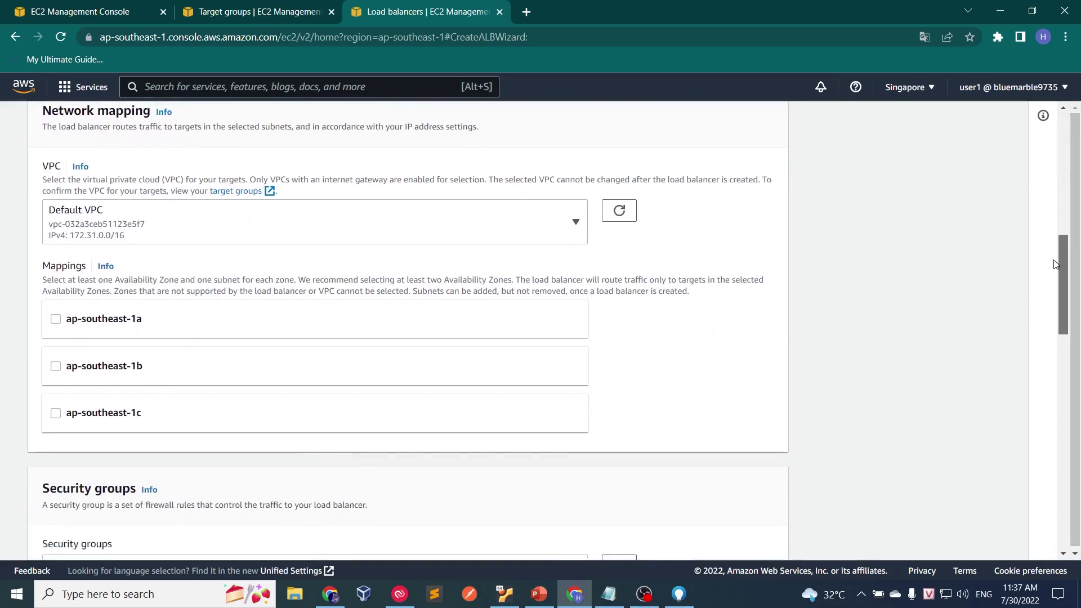
Select the Default VPC and map the load balancer to ap-southeast-1a, ap-southeast-1b and ap-southeast-1c
click(77, 219)
click(68, 209)
scroll(1071, 263, down, 1)
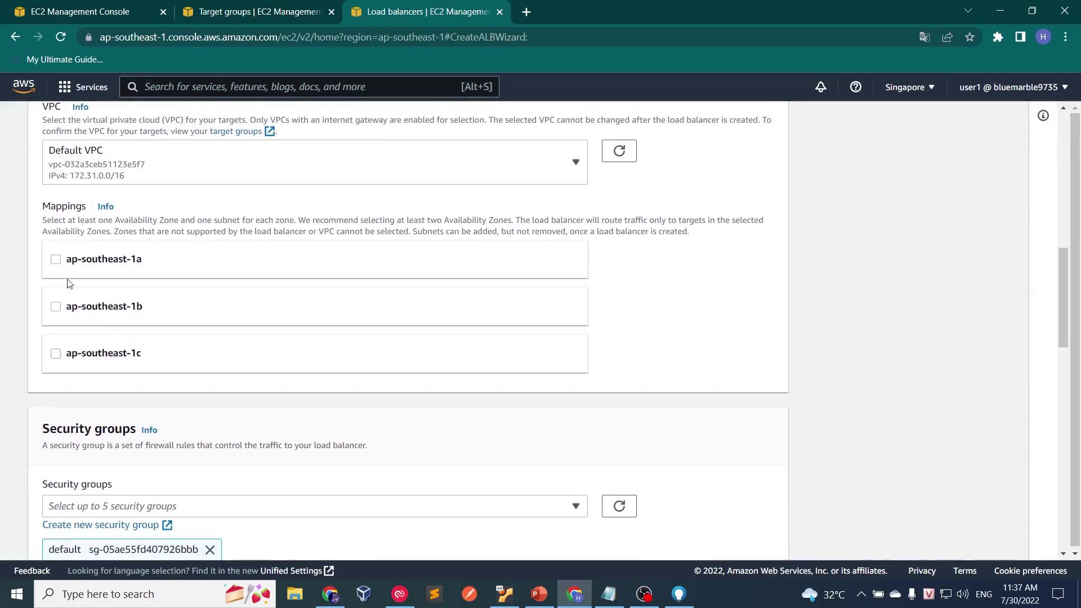
click(57, 260)
scroll(1063, 271, down, 1)
scroll(1063, 272, down, 3)
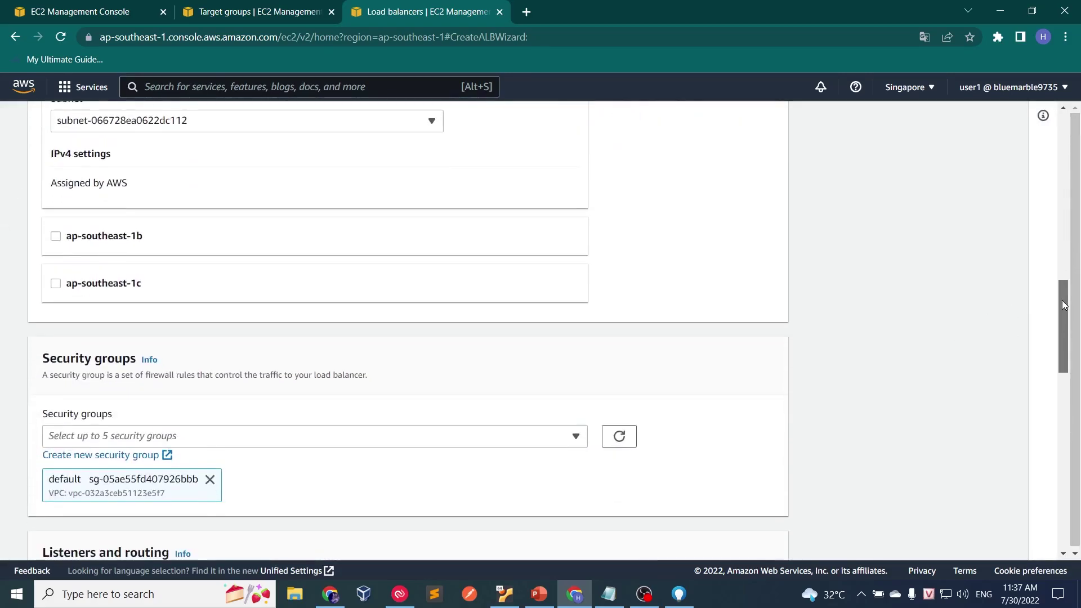
click(56, 236)
click(56, 415)
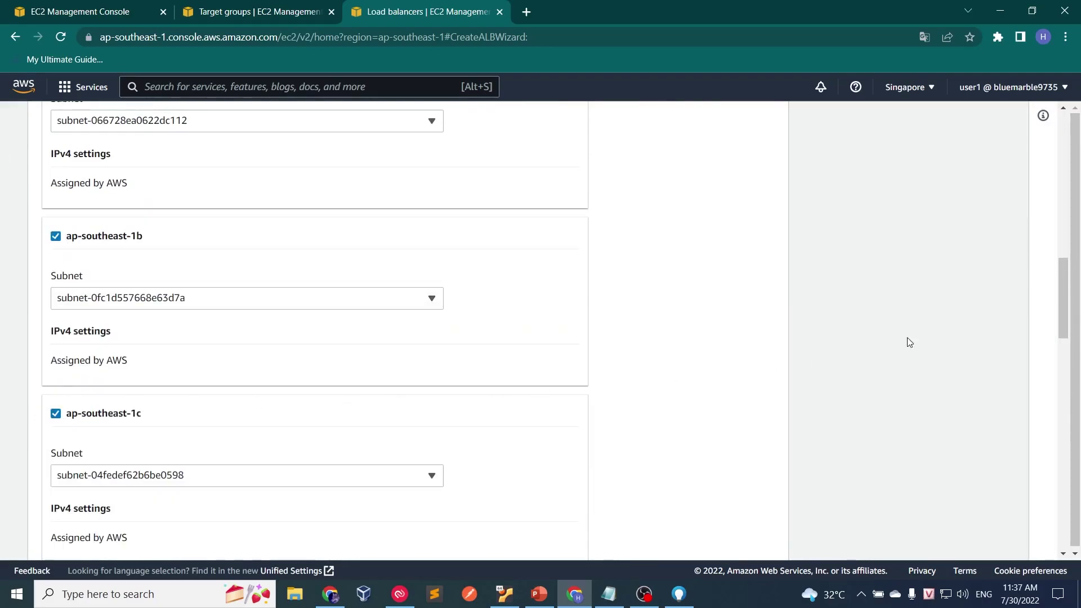
scroll(1070, 265, up, 3)
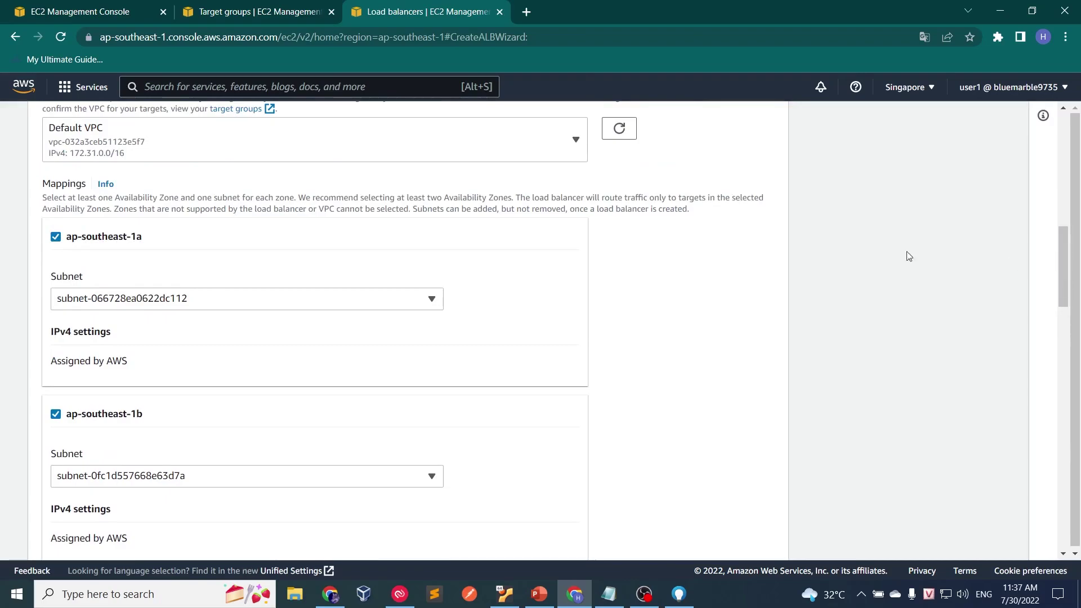
scroll(1022, 259, down, 2)
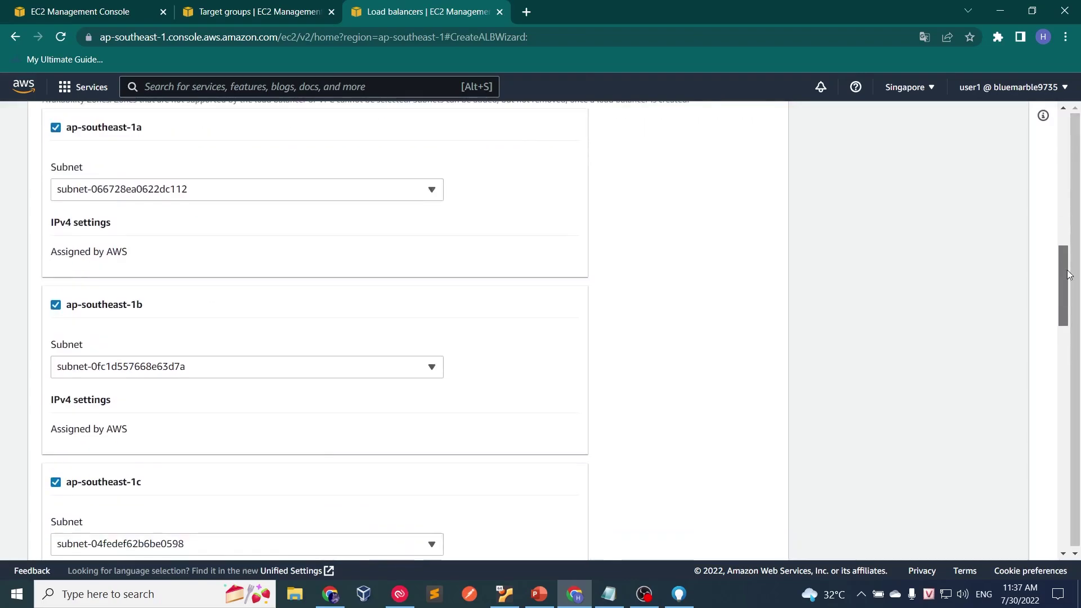
drag(1069, 264, 1079, 355)
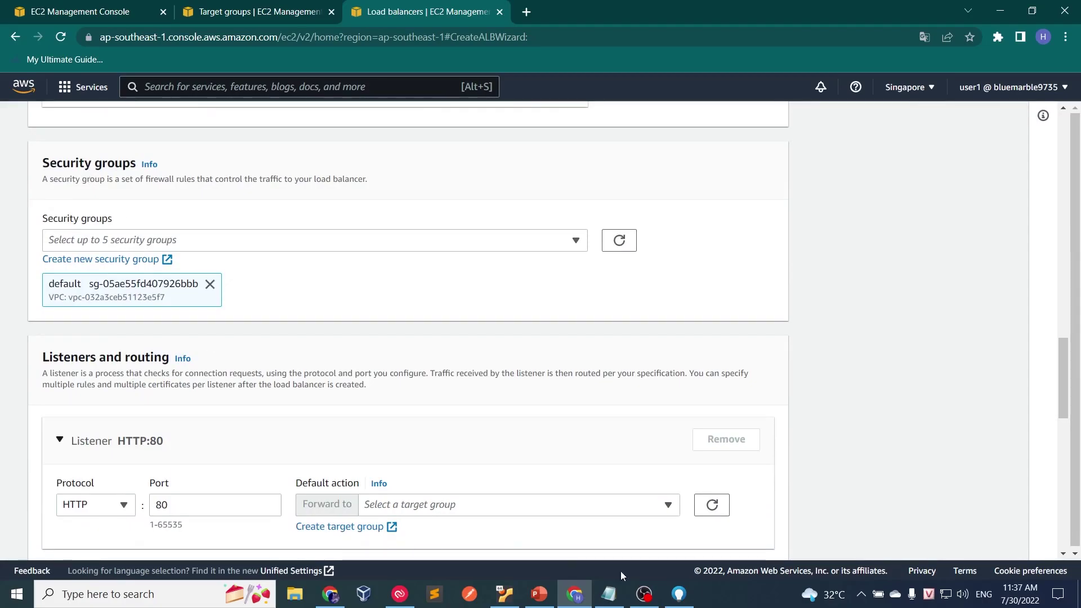
Switch to PowerPoint and examine slide 14, Security Group, in full view for the load balancer and application rules
click(539, 594)
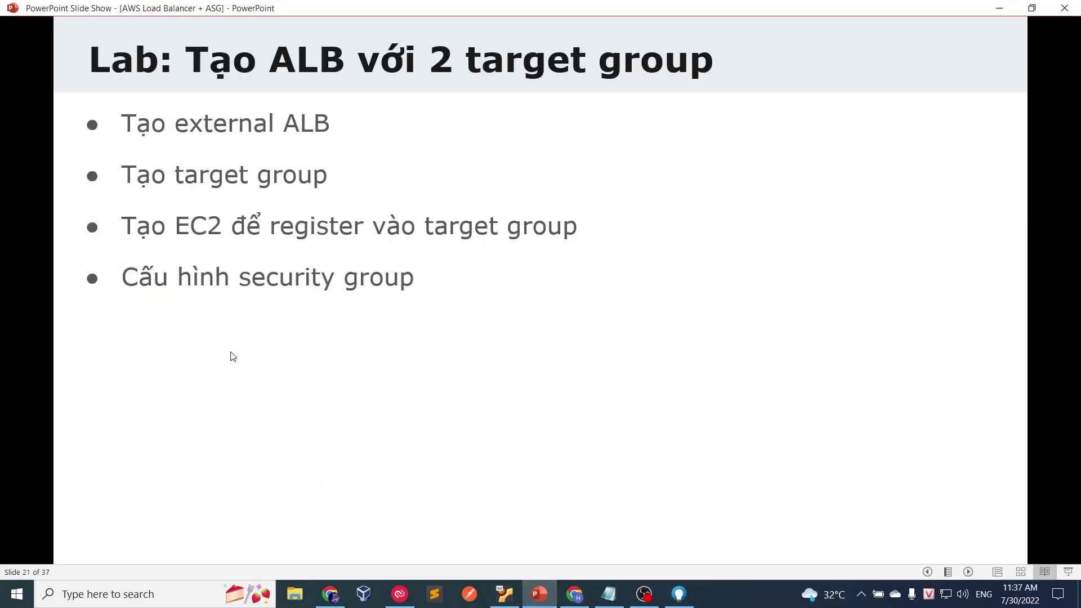
key(Escape)
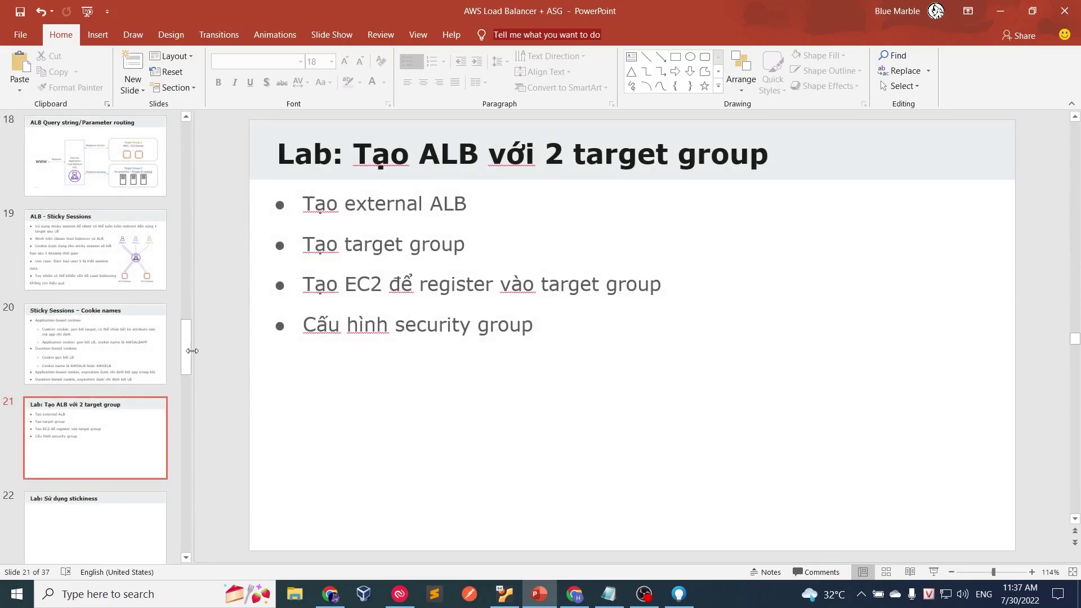
scroll(195, 328, up, 5)
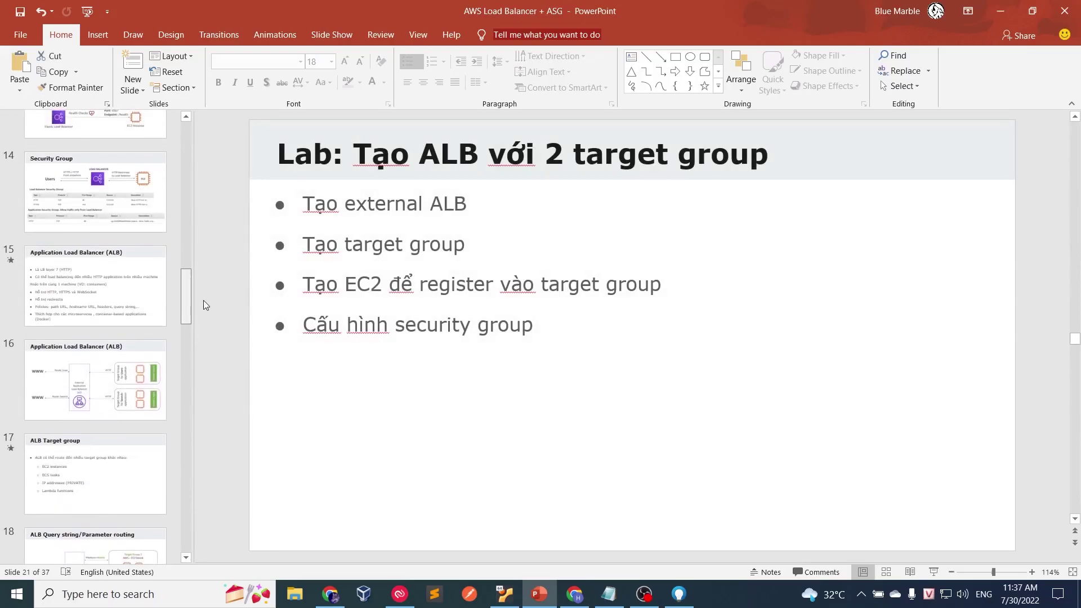
scroll(204, 293, up, 3)
click(95, 332)
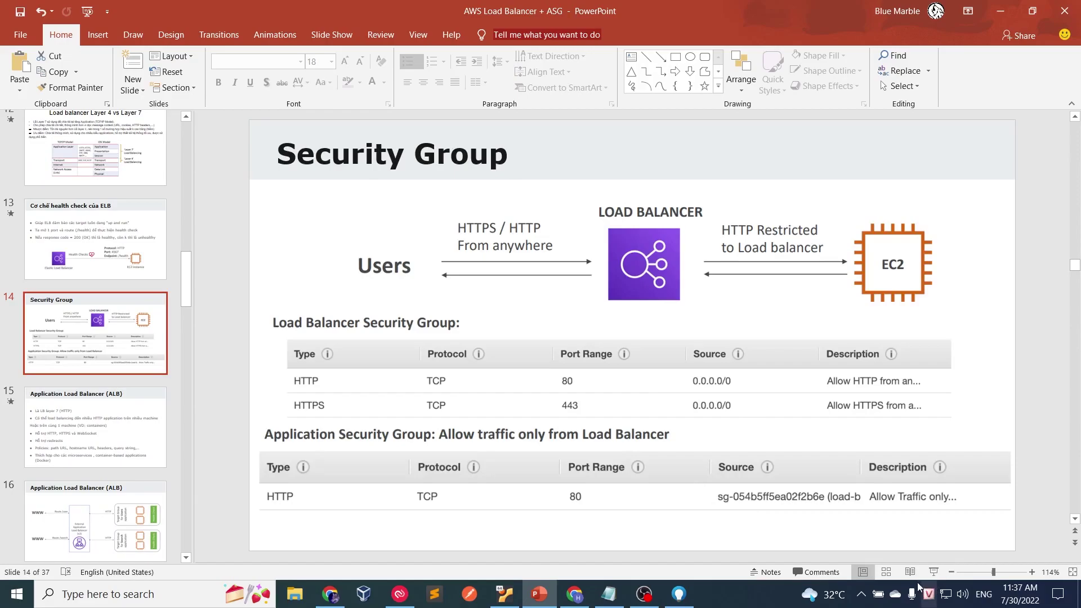
click(910, 572)
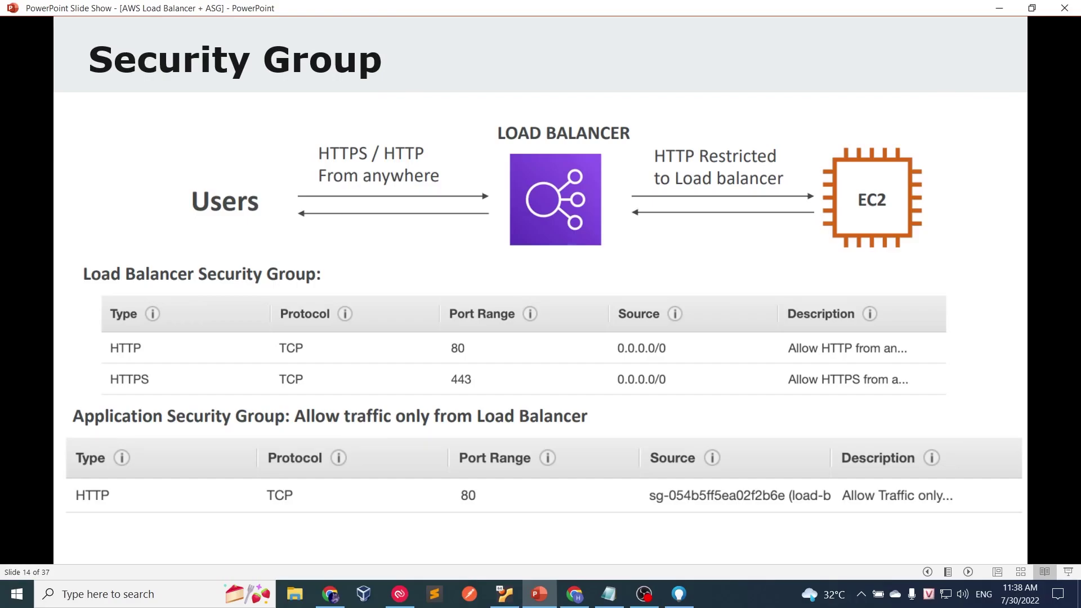
key(Escape)
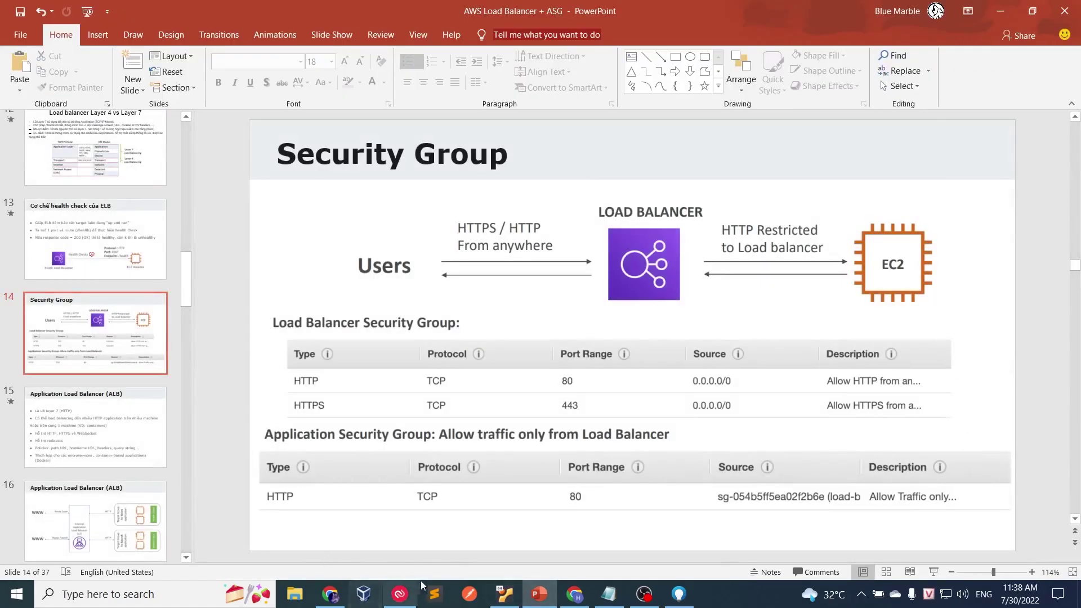
Return to Chrome, remove the default security group from the load balancer and open the form for creating a new one
click(574, 594)
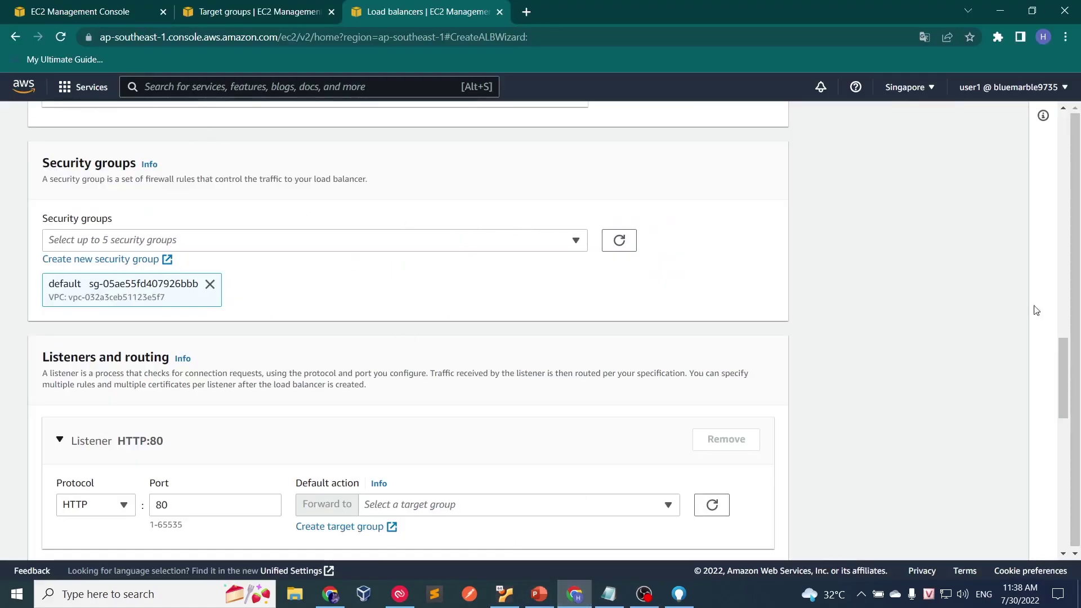
drag(1068, 362, 1067, 349)
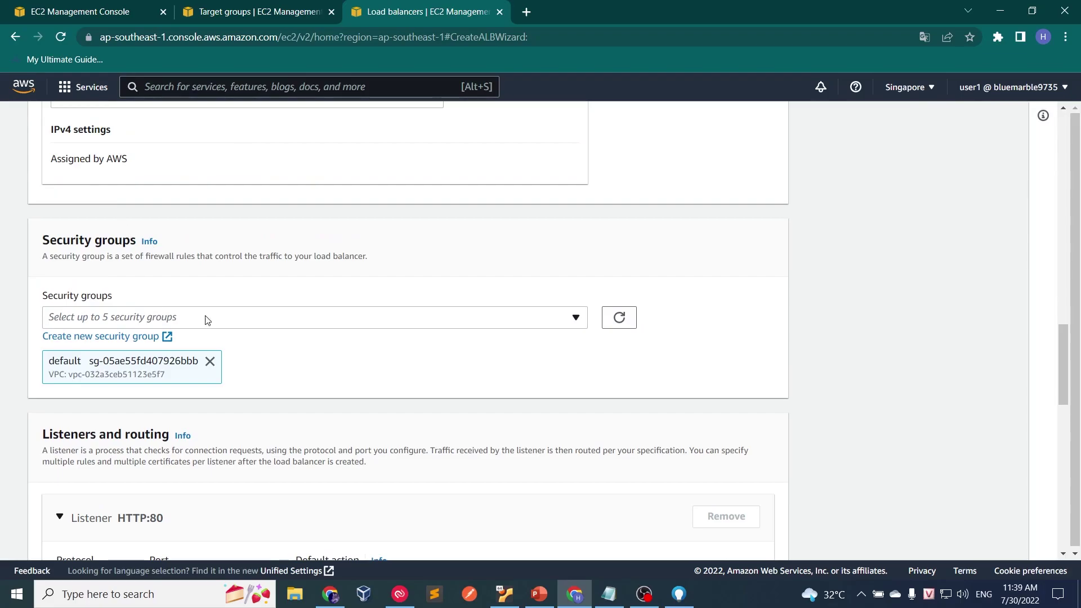
click(210, 361)
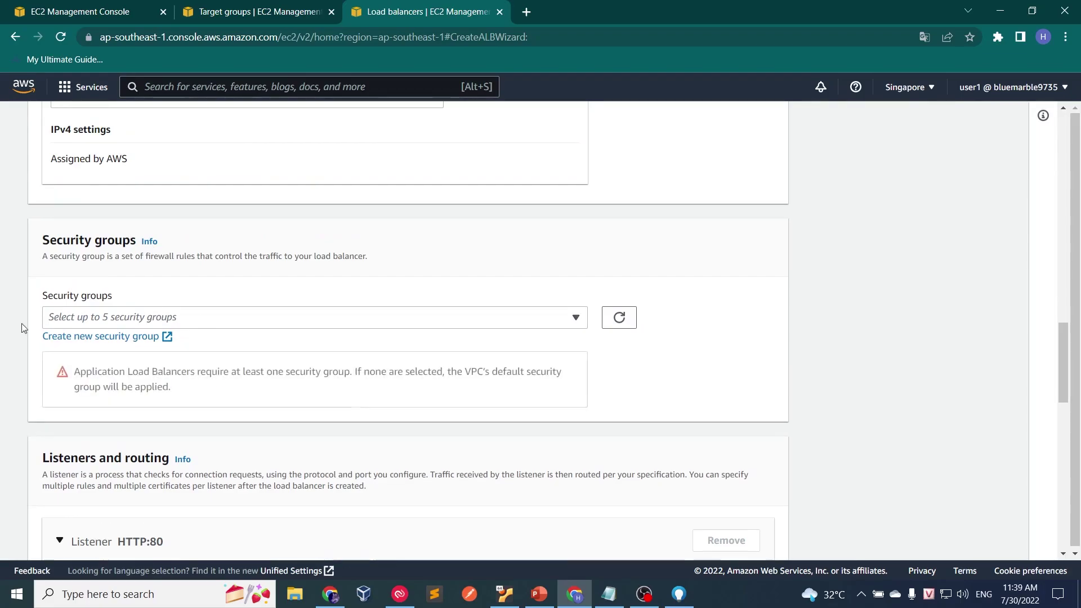
click(140, 336)
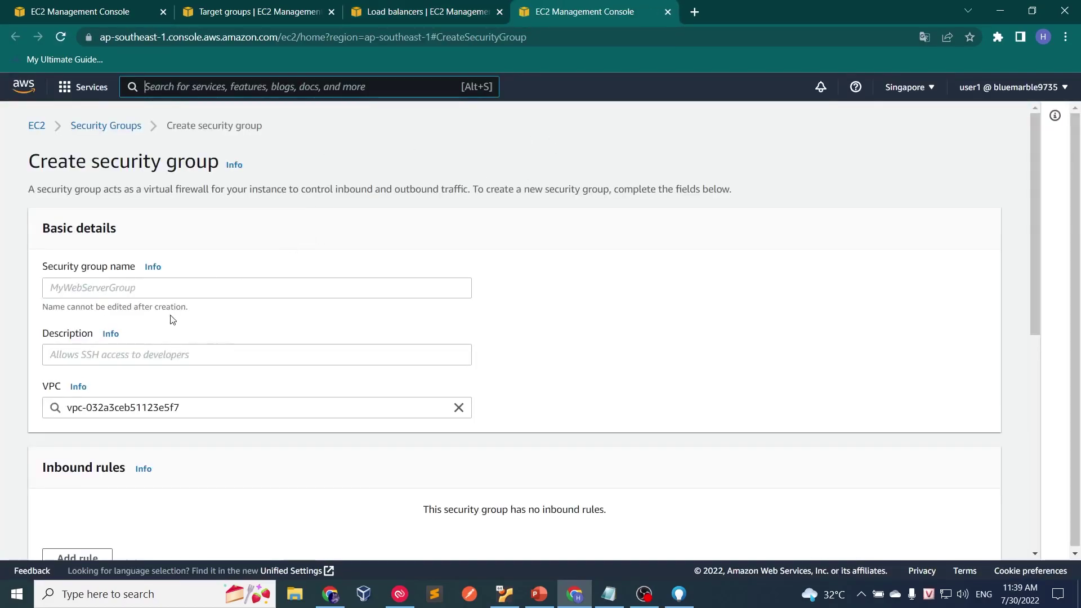
Name the security group hoangdl-sg-alb and describe it as "Security group for ALB"
click(179, 283)
text(hoa)
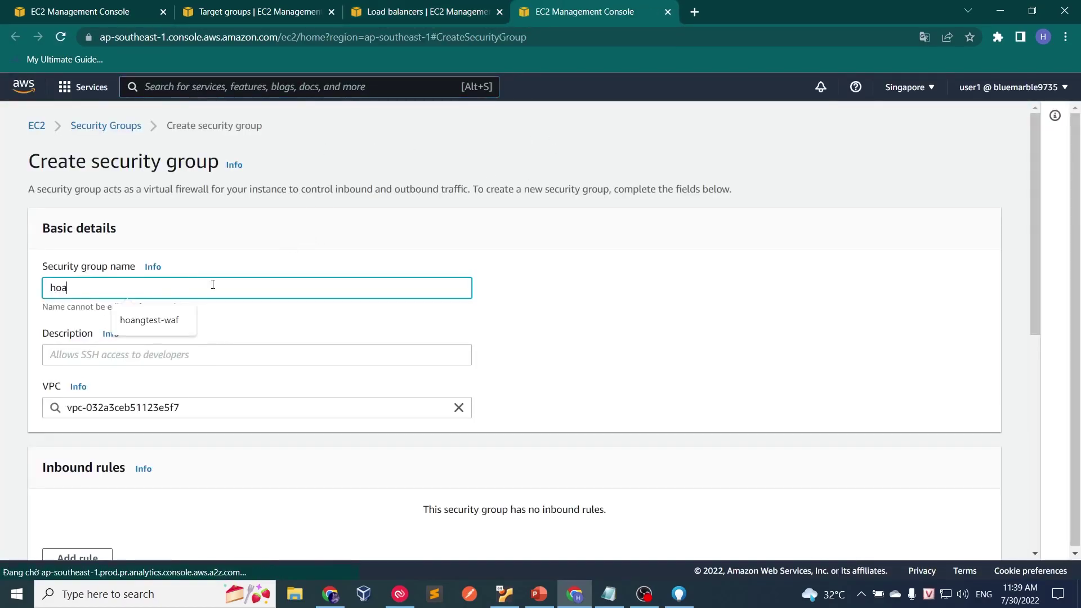
text(ngdl-sg-alb)
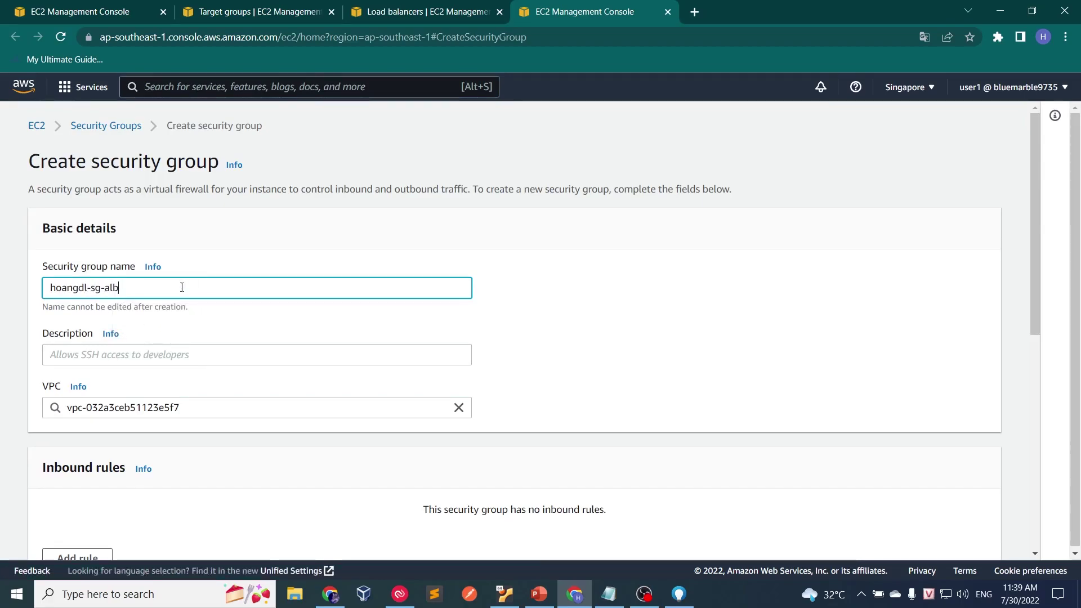
key(ctrl+a)
click(131, 348)
text(S)
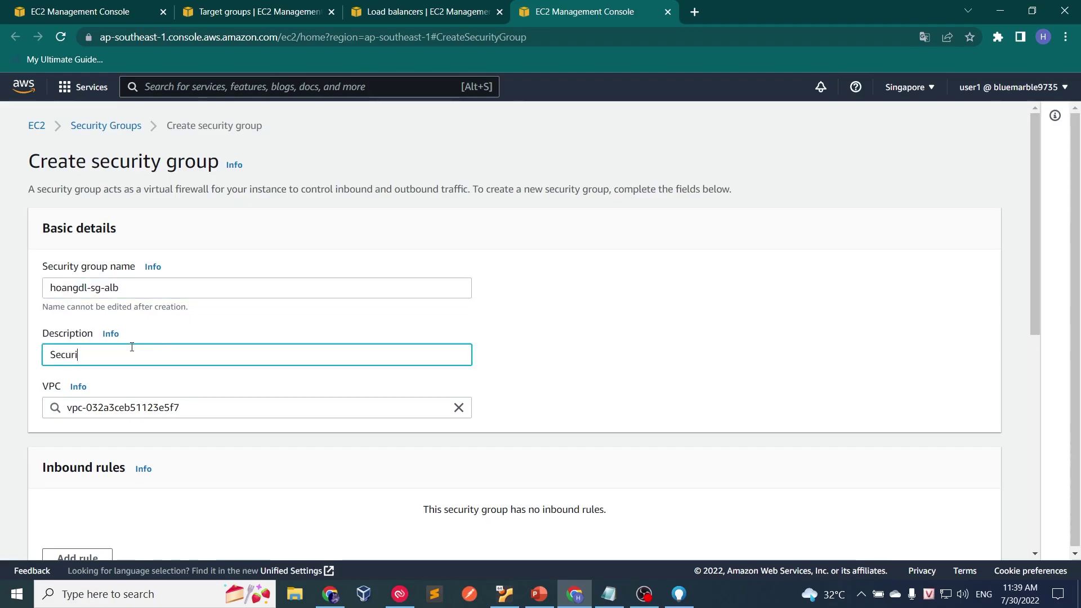
text(up for ALB)
Add an inbound Custom TCP rule for port 80 with Anywhere-IPv4 as its source
drag(1032, 323, 1034, 455)
click(85, 326)
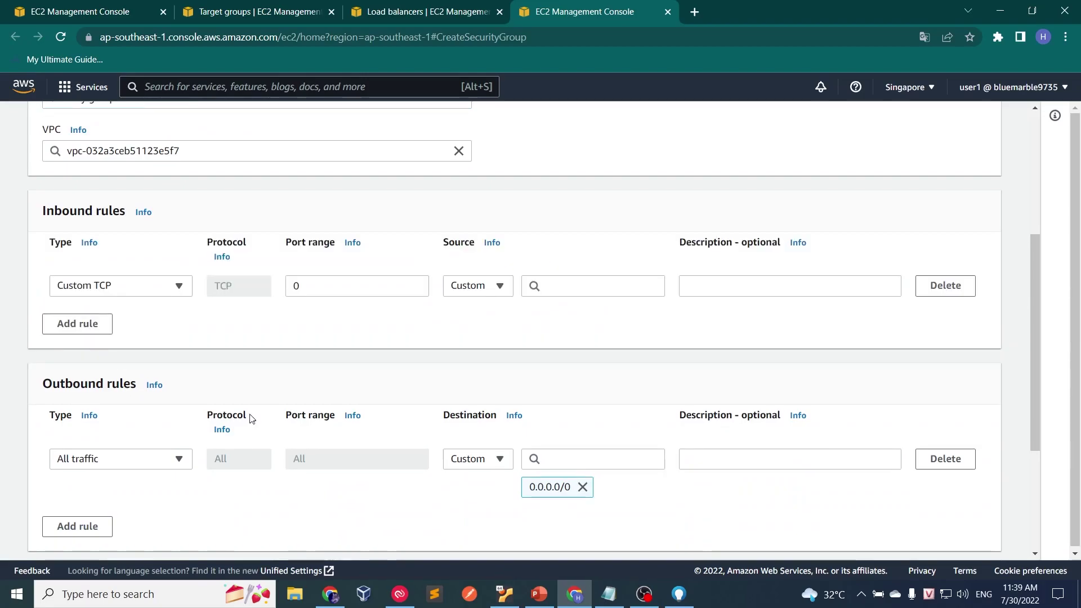
click(362, 279)
double_click(295, 285)
text(80)
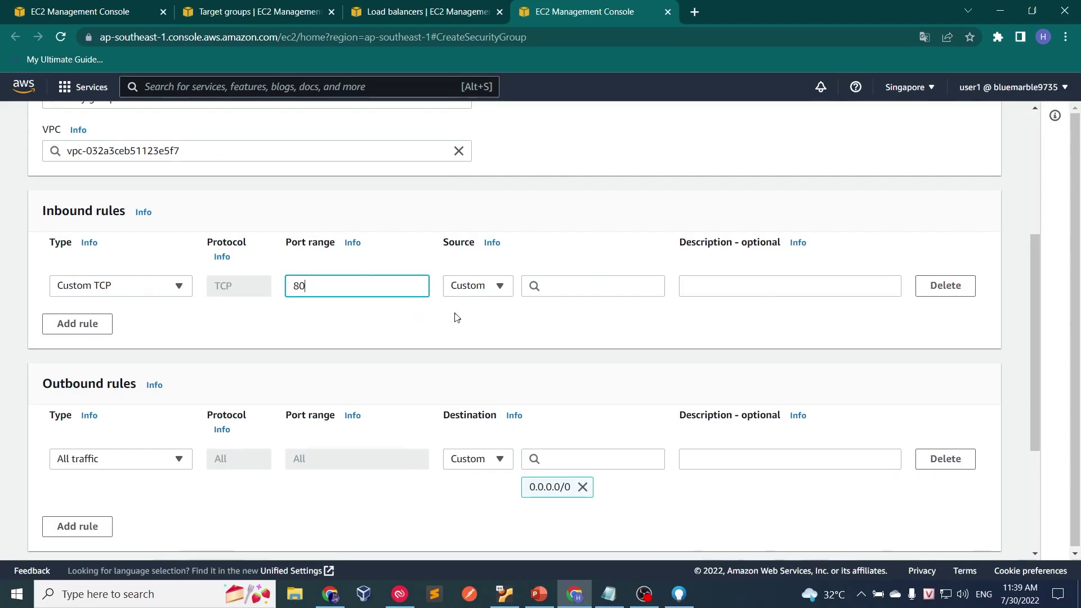
click(585, 287)
click(472, 287)
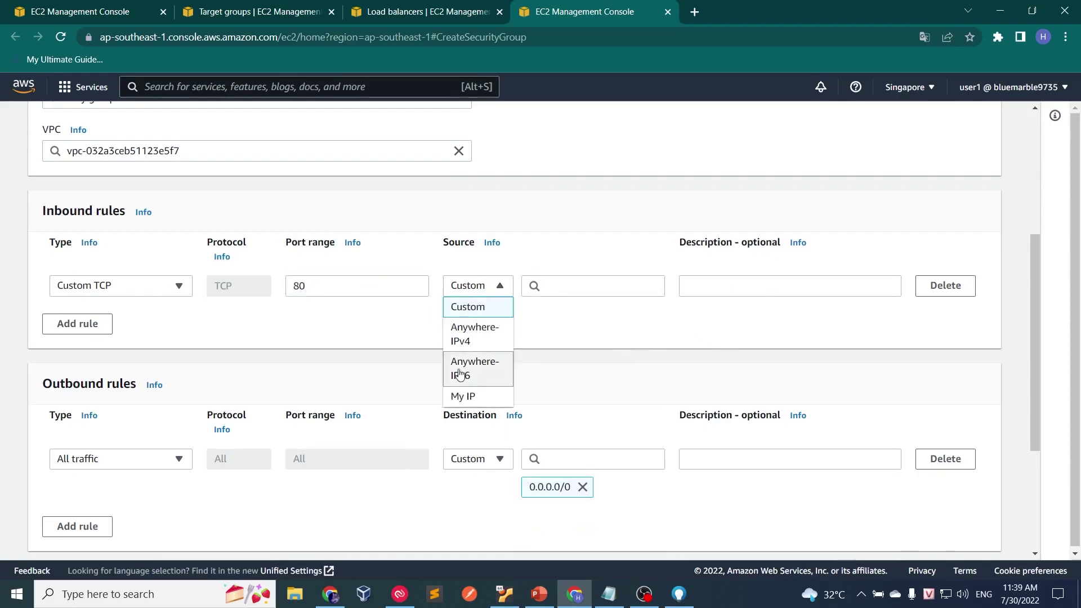
click(472, 332)
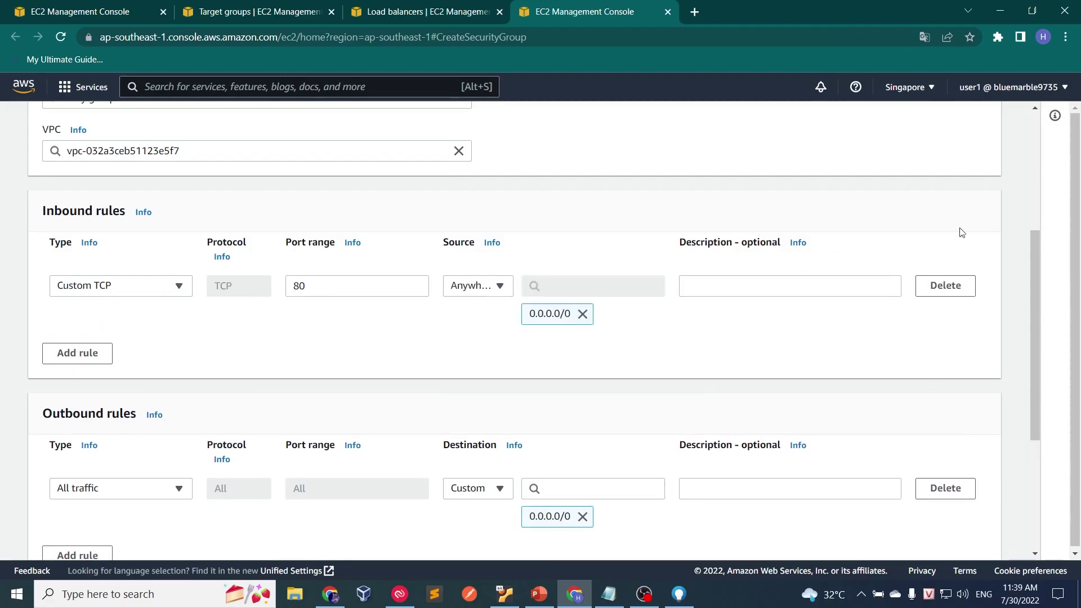
Describe the inbound rule as "open port 80 for anywhere" and create the security group
click(744, 281)
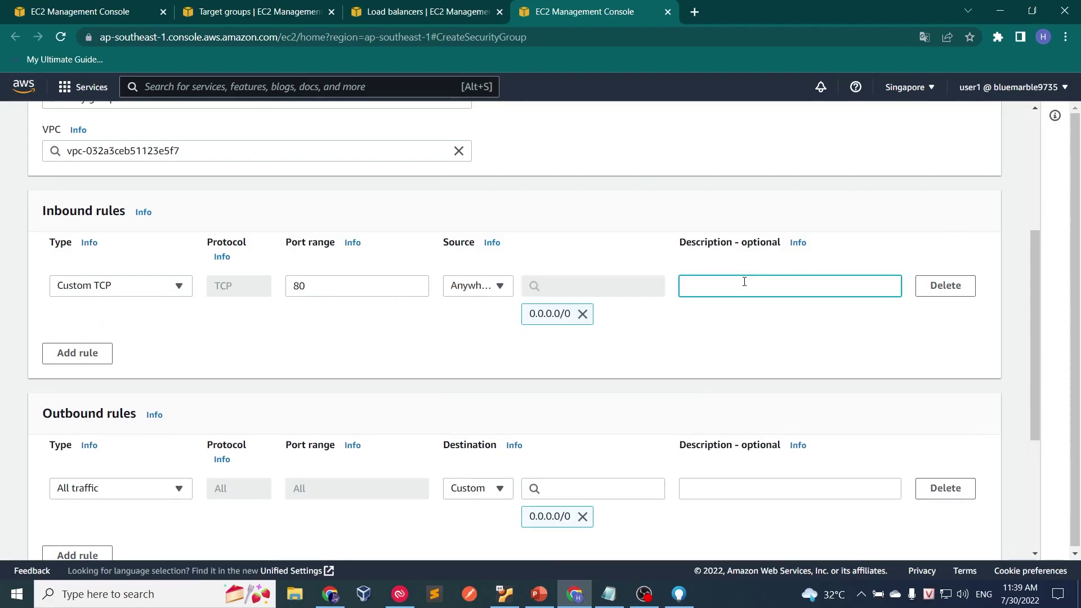
key(BackSpace)
key(BackSpace)
text(anywhare)
key(BackSpace)
text(ere)
scroll(246, 381, down, 3)
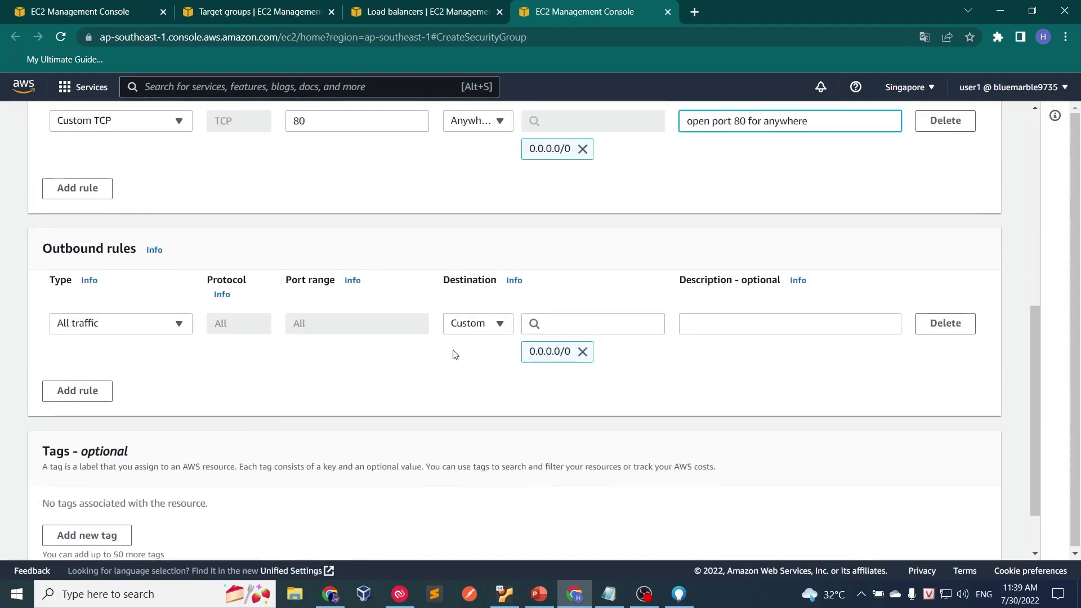
scroll(539, 394, down, 1)
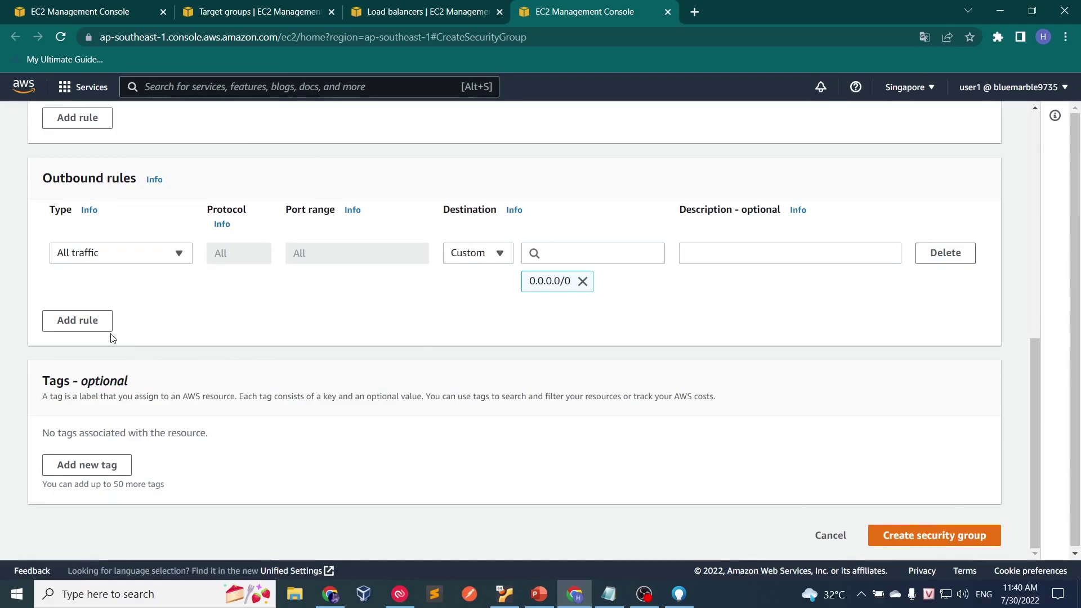
click(919, 537)
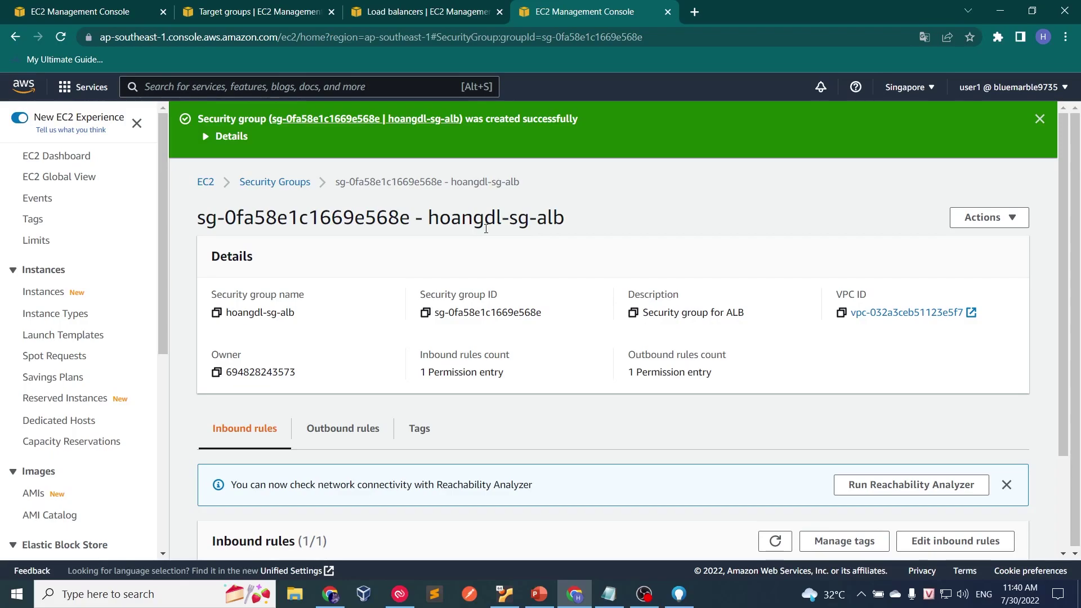
Return to the load balancer form, refresh its security group list and assign hoangdl-sg-alb
click(346, 8)
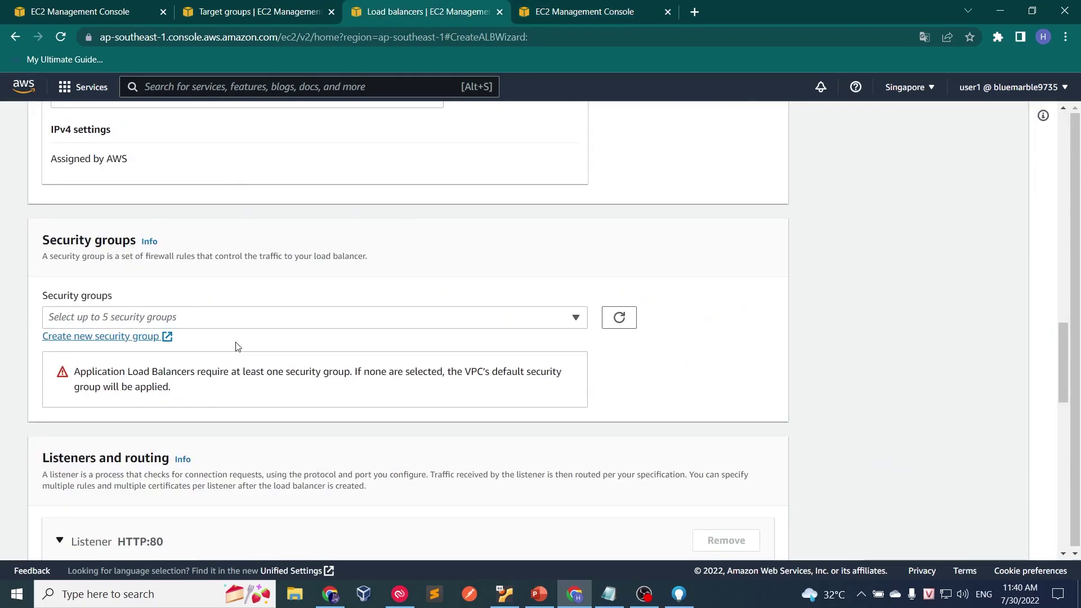
click(619, 317)
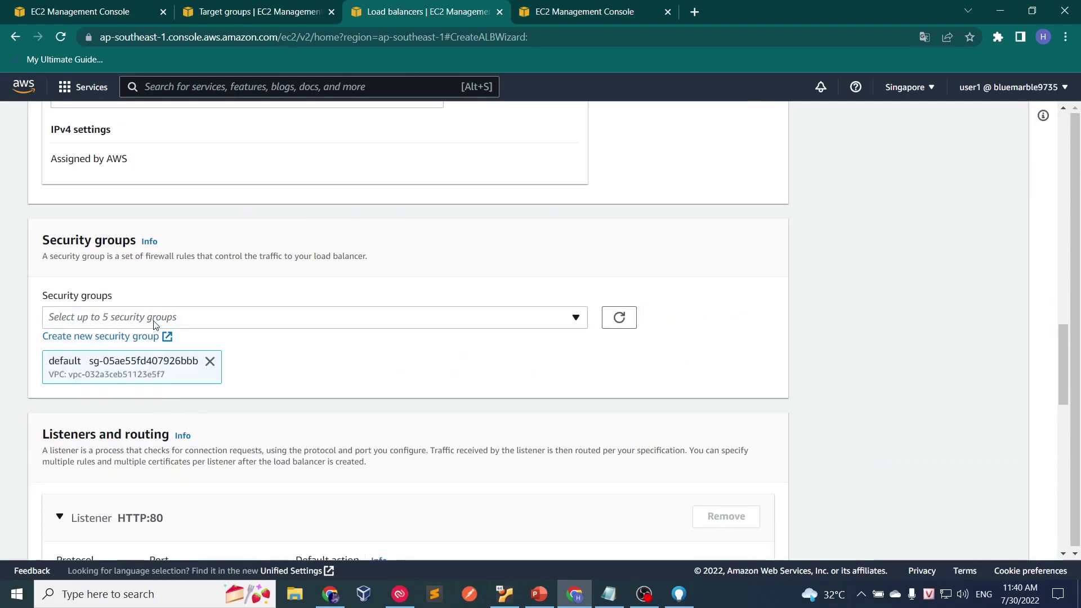
click(193, 316)
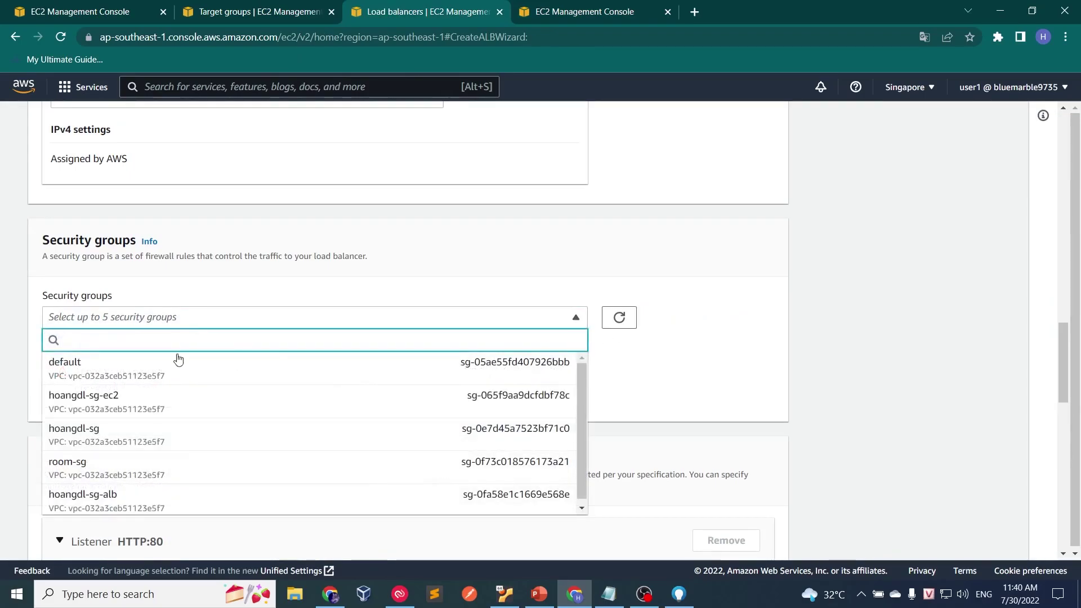
scroll(580, 394, down, 1)
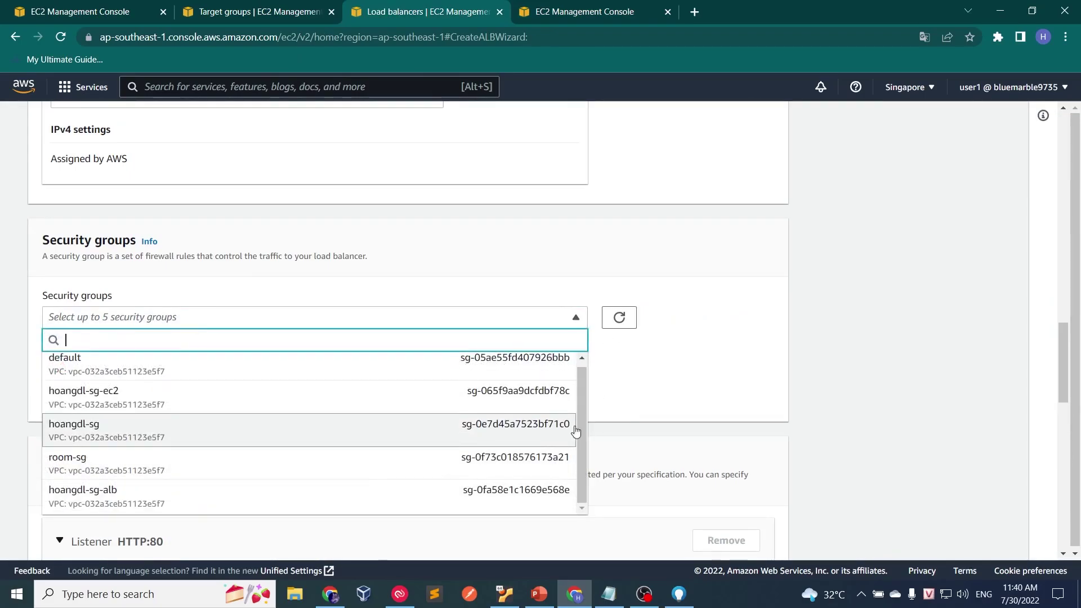
click(82, 498)
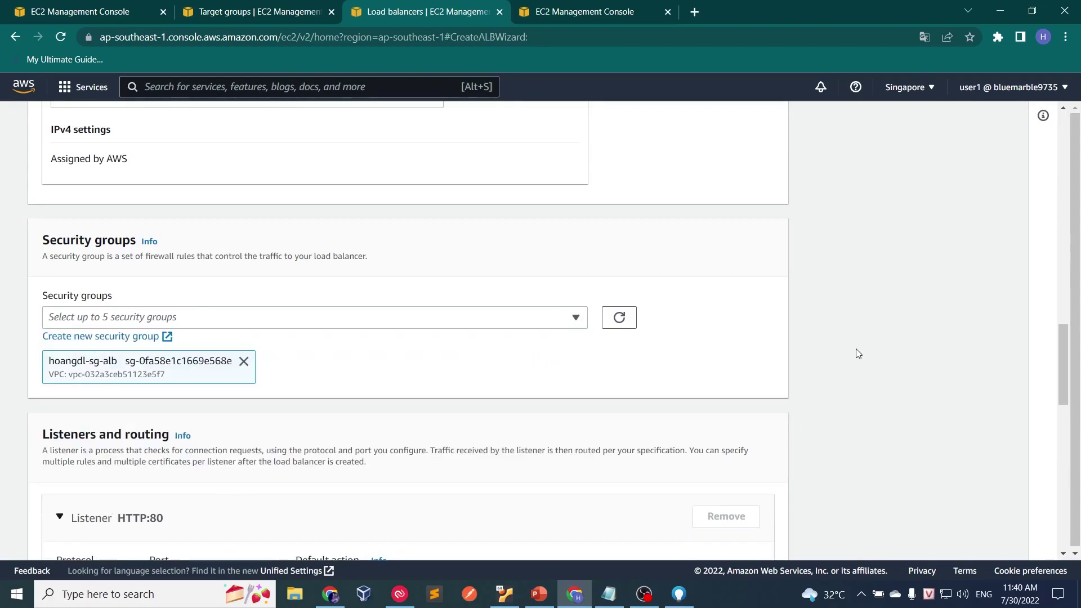
Open the form for creating a new target group from the HTTP:80 listener's default action
drag(1057, 357, 1055, 382)
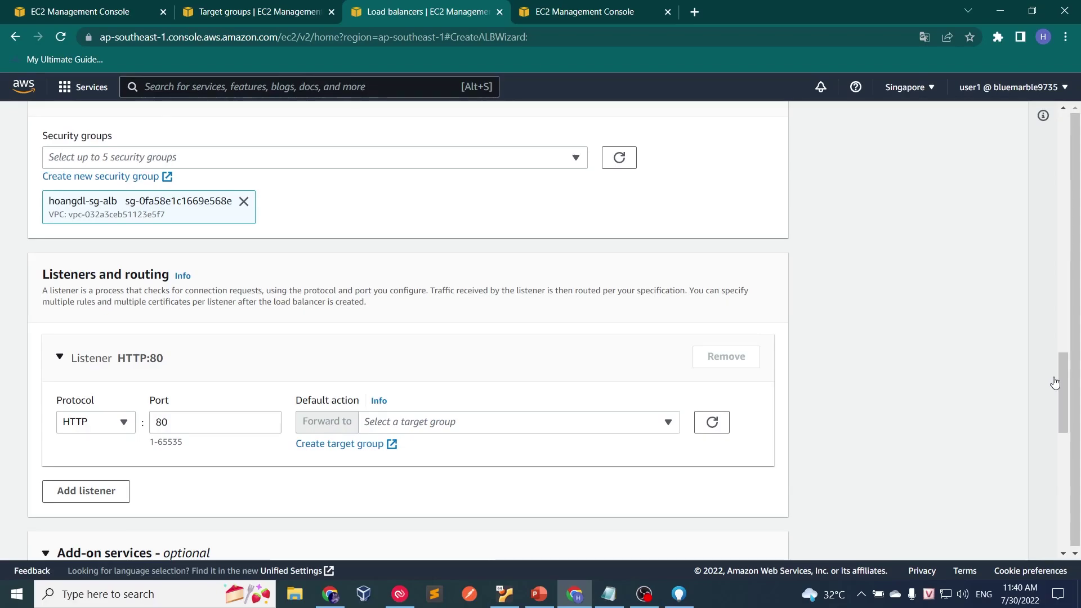
scroll(1050, 386, down, 1)
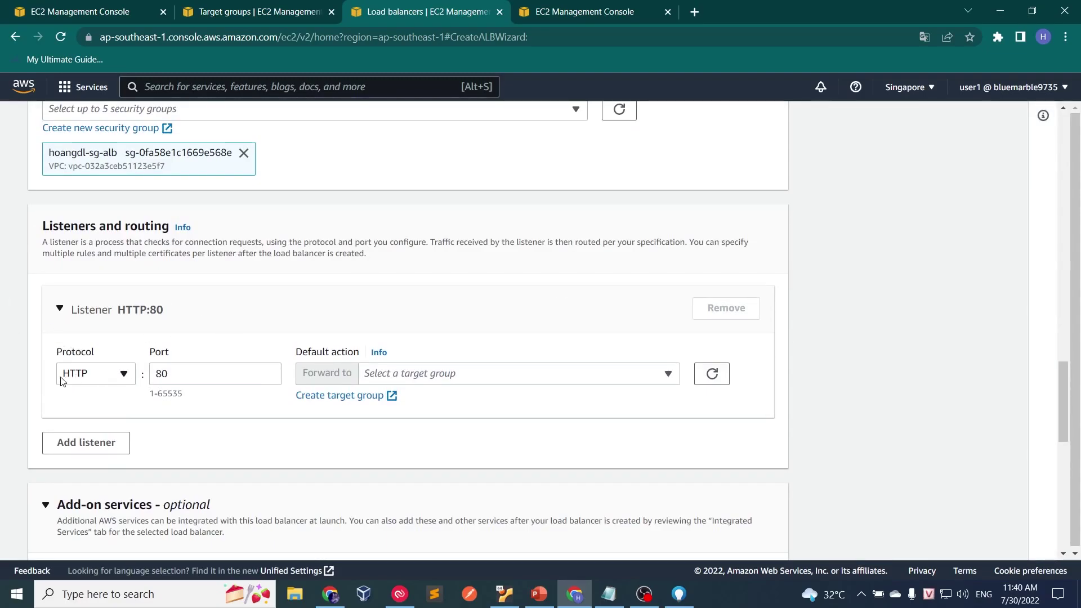
double_click(268, 373)
click(284, 327)
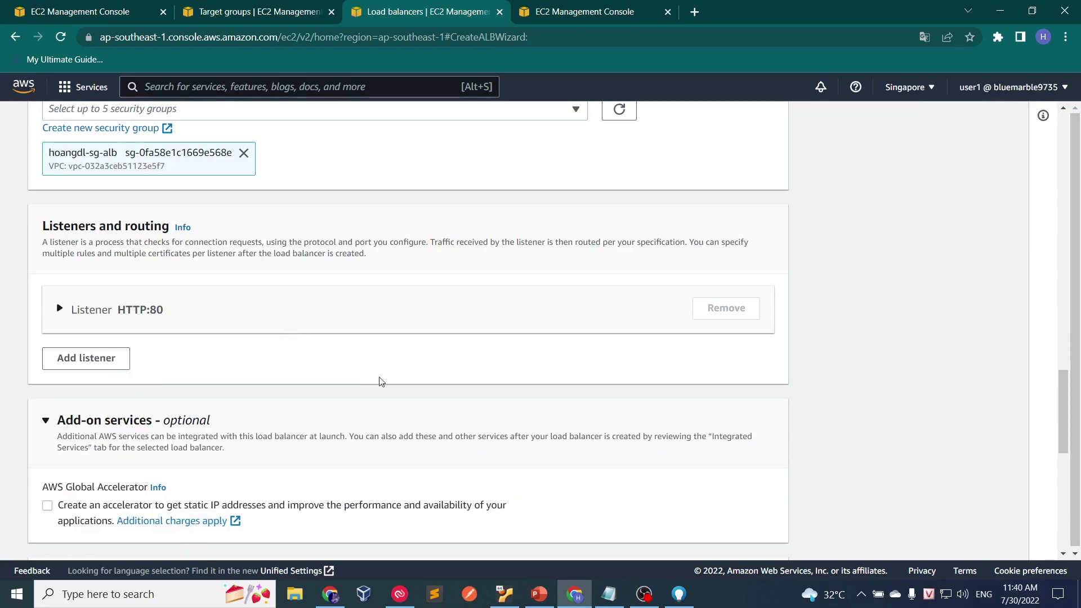
click(229, 319)
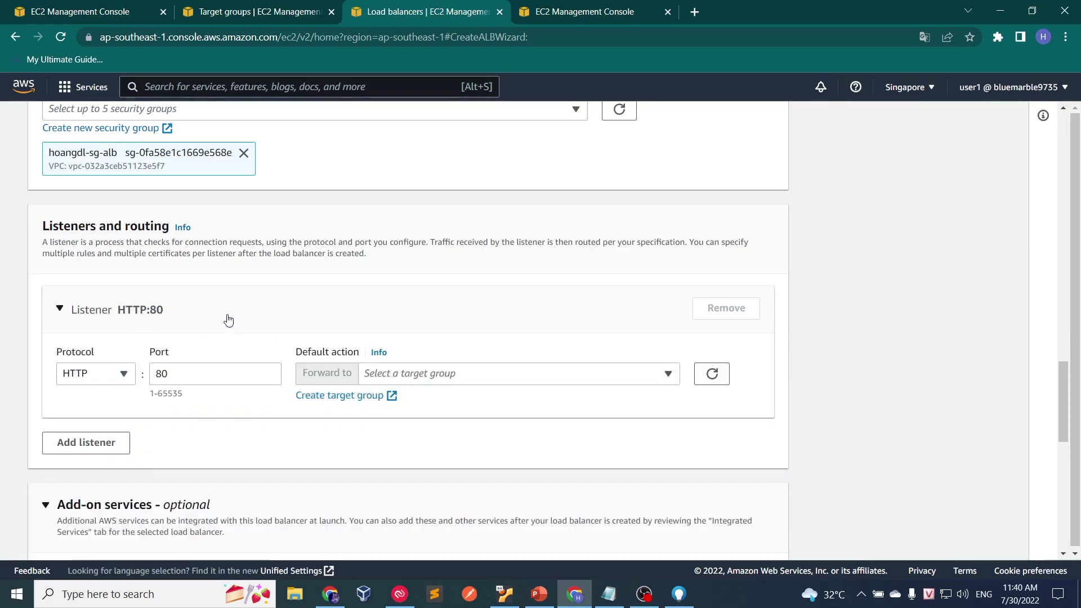
click(321, 397)
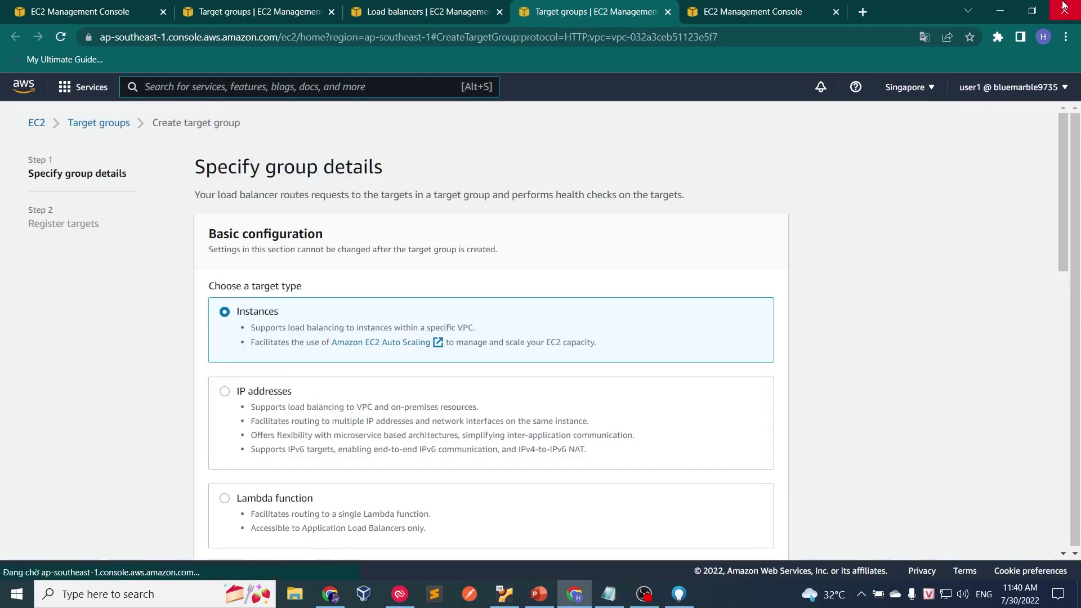
Try the IP addresses and Lambda function target types to compare their options, and return to Instances
drag(1058, 167, 1010, 195)
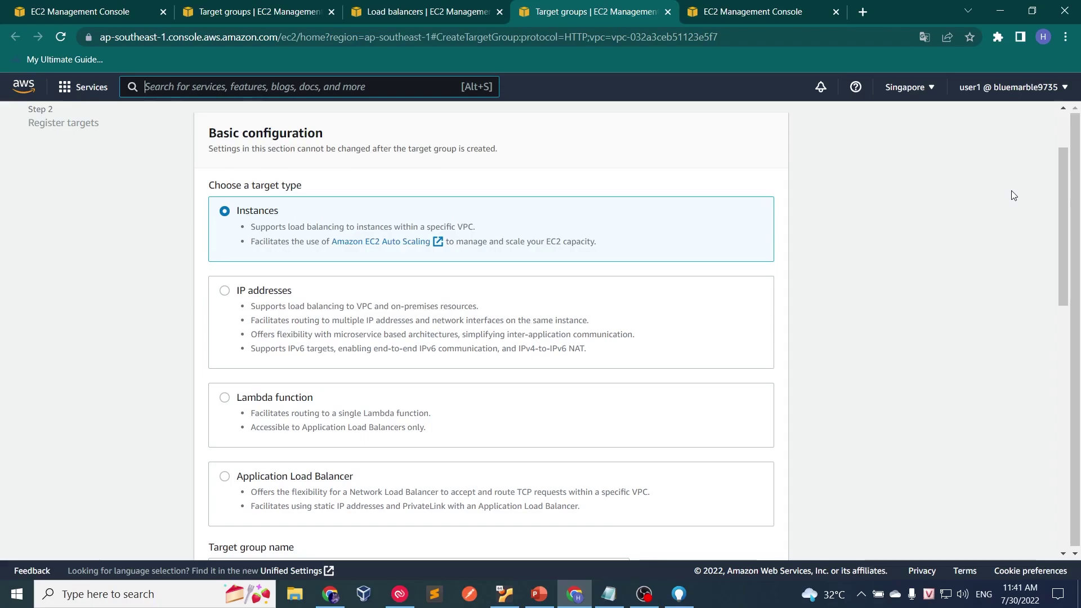
drag(1058, 186, 1051, 212)
click(254, 201)
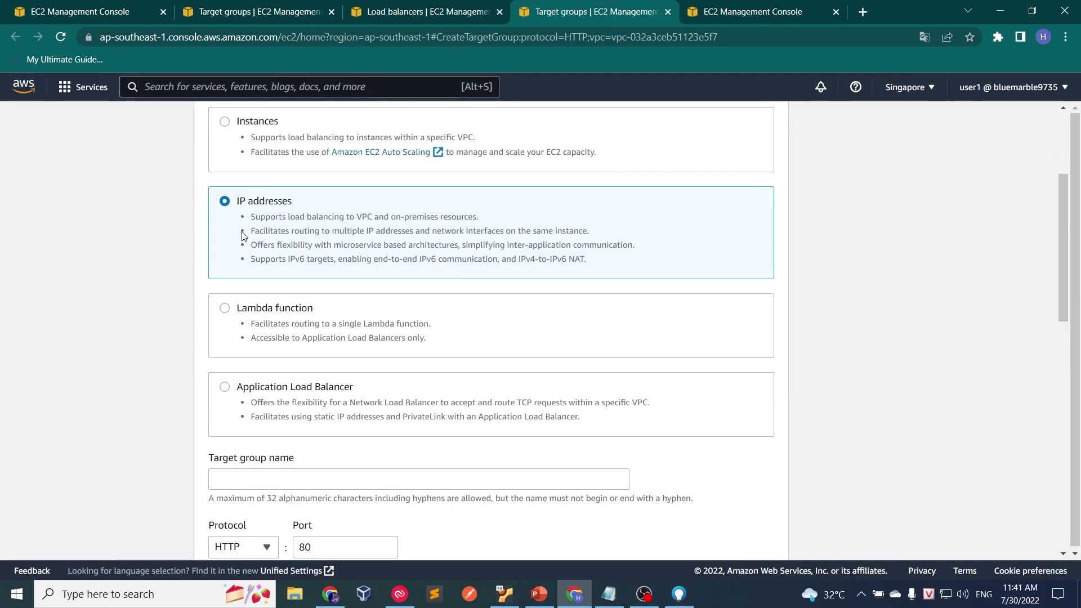
click(278, 299)
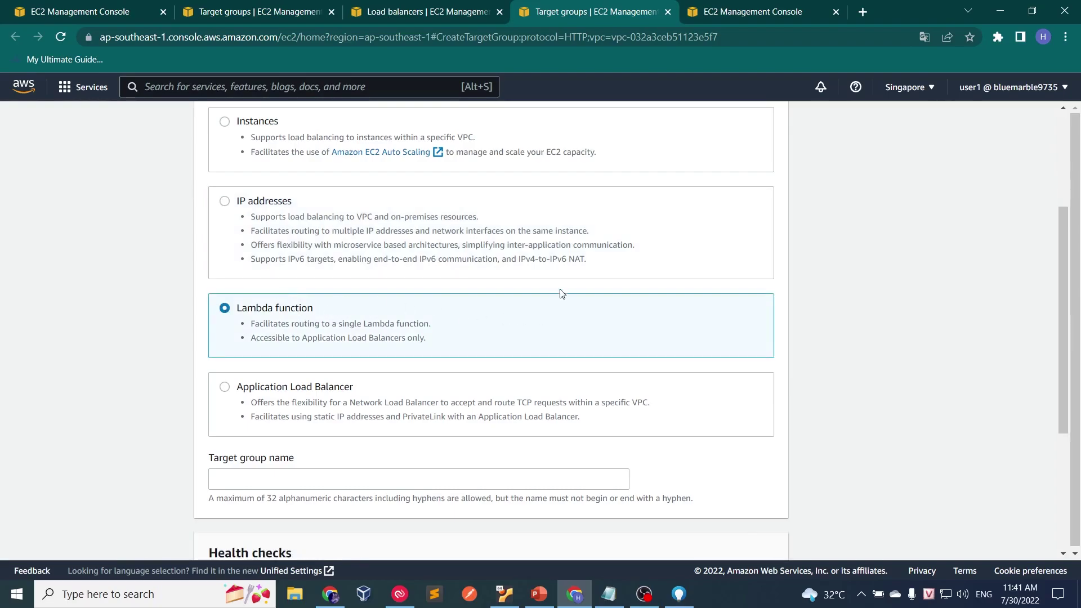
scroll(356, 331, down, 2)
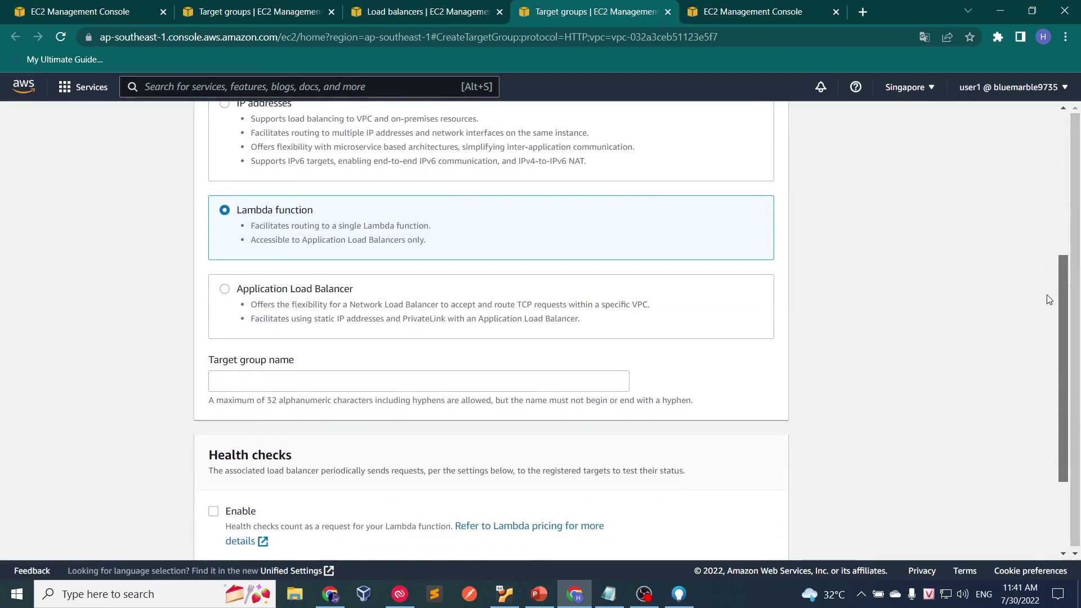
scroll(506, 315, up, 4)
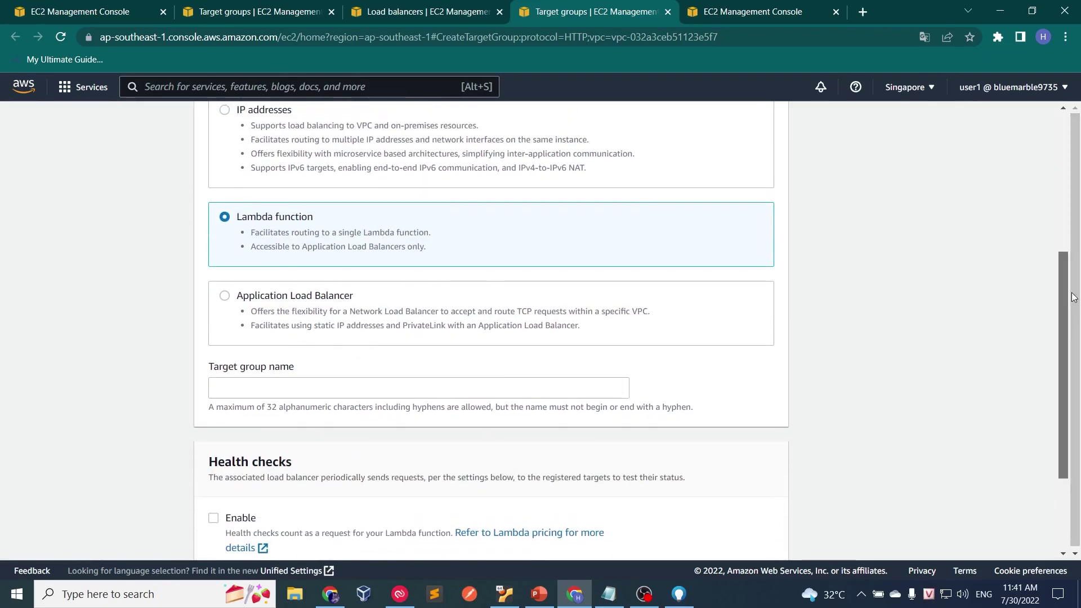
click(222, 242)
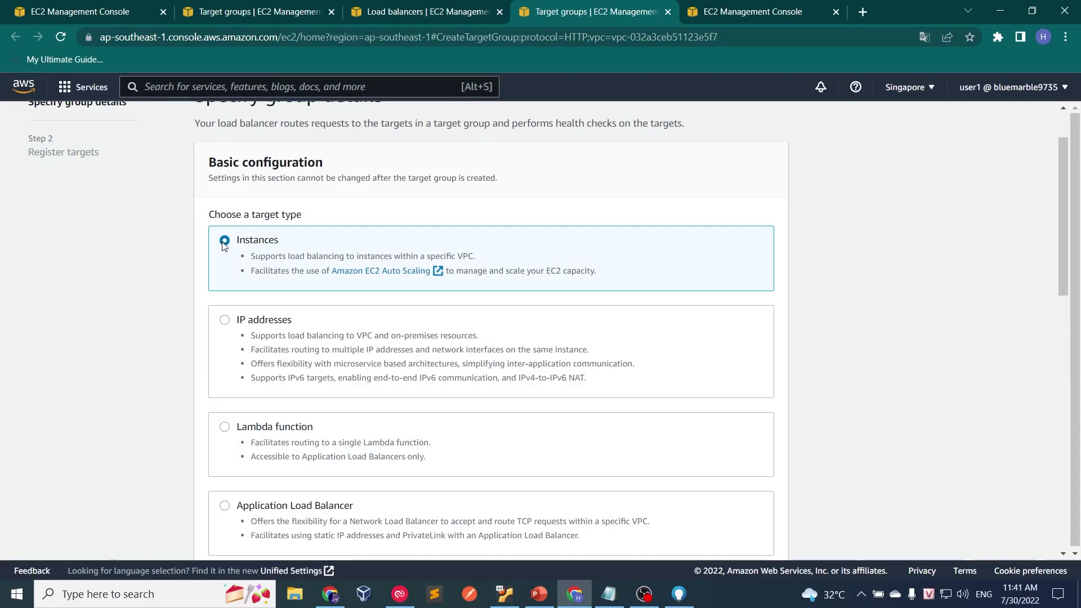
Name the target group hoangdl-tg-alb
drag(1059, 197, 1066, 253)
click(566, 379)
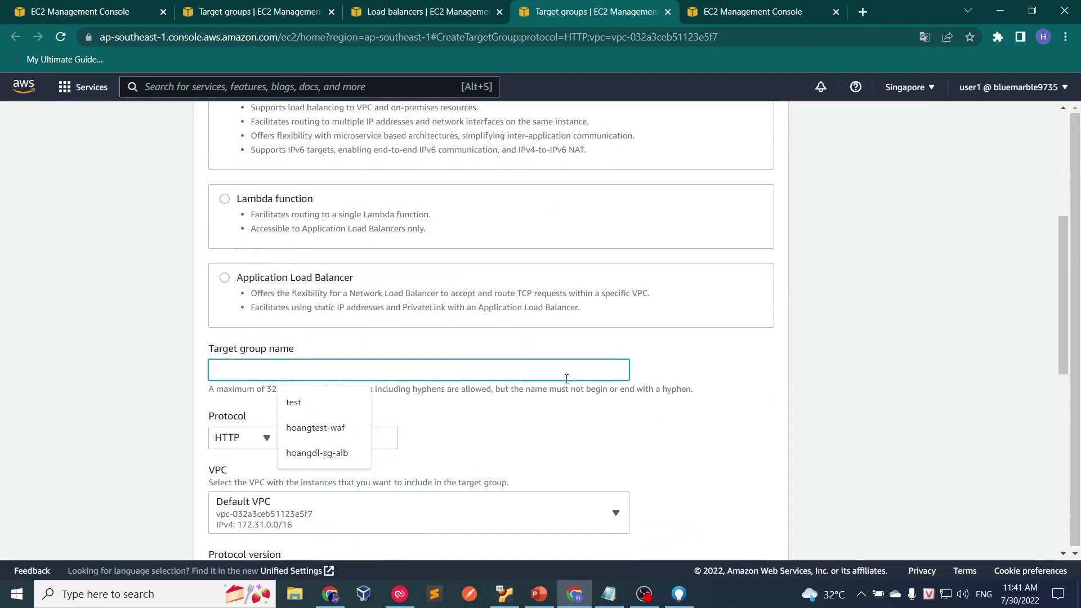
text(hoangdl-tg-)
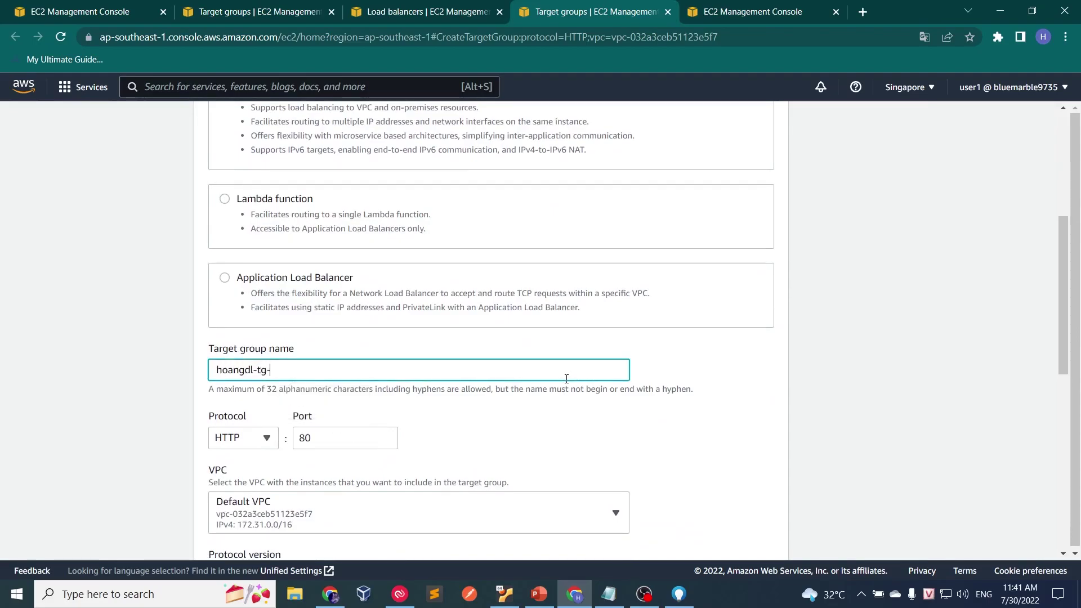
text(alb)
Expand the target group's advanced health check settings and examine the health check port options
drag(1065, 274, 1023, 447)
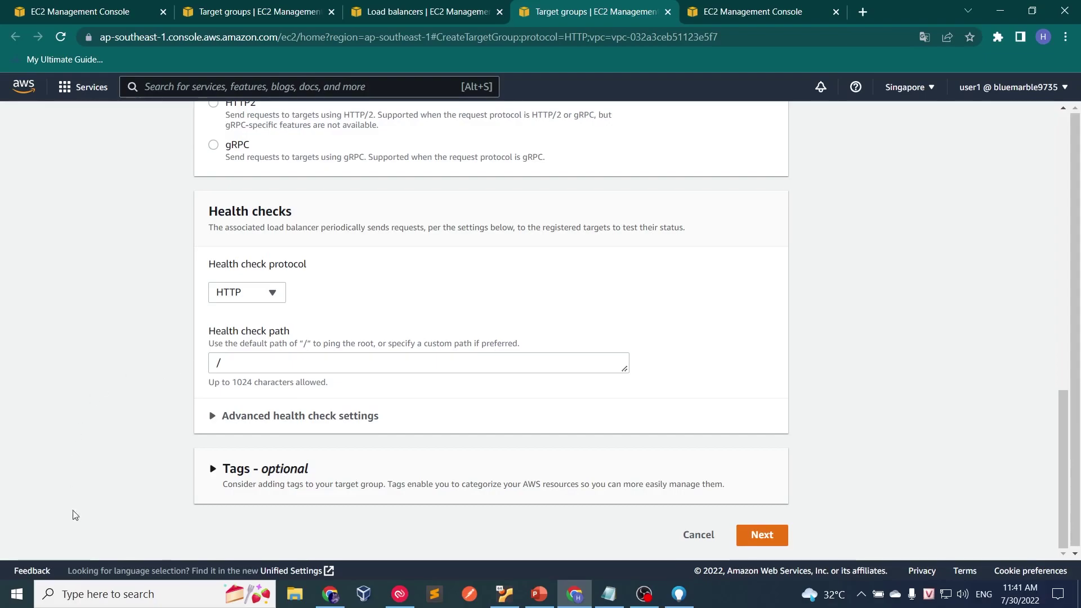
click(250, 421)
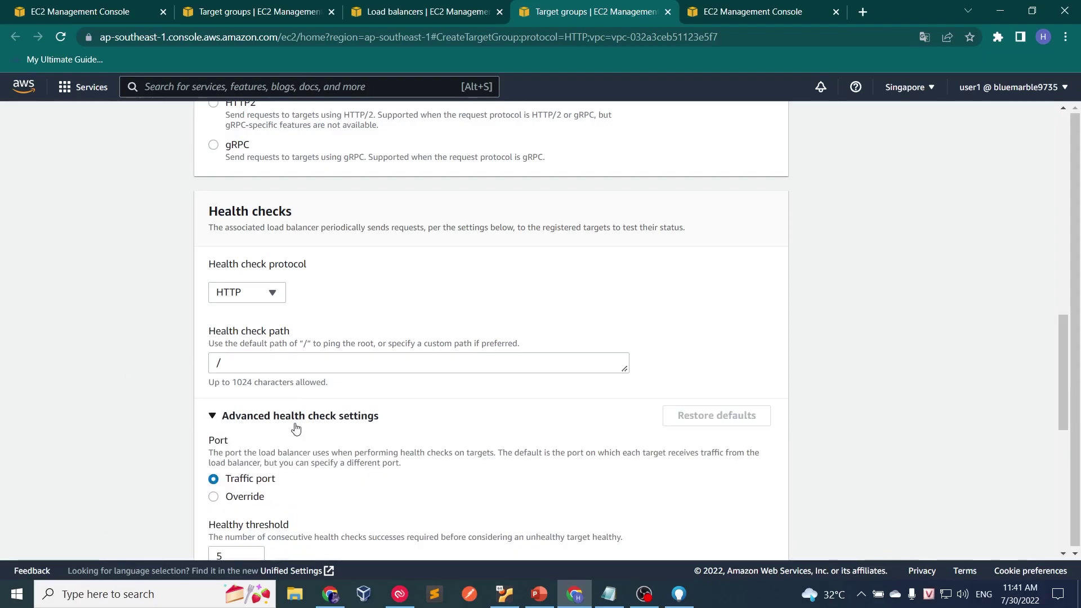
scroll(1056, 374, down, 2)
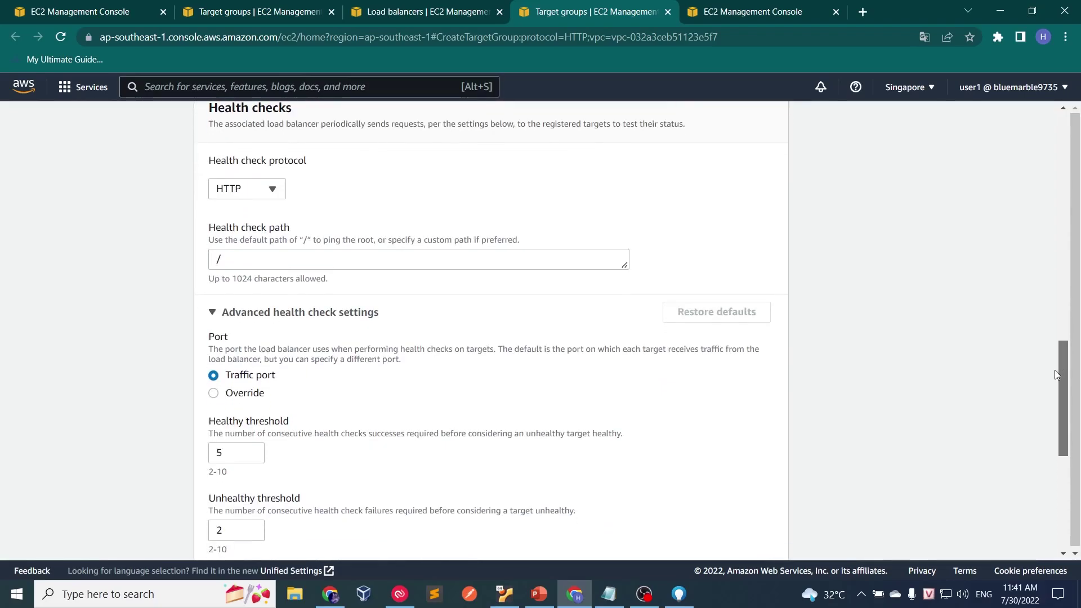
scroll(1061, 380, up, 2)
scroll(1069, 389, down, 3)
scroll(1074, 391, down, 2)
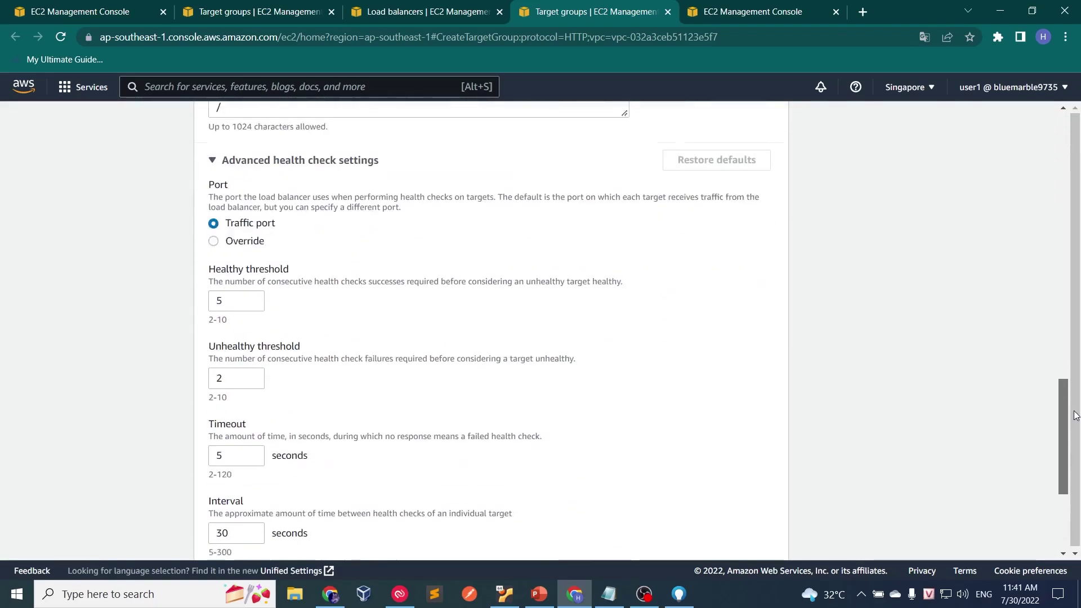
drag(208, 186, 405, 198)
click(417, 204)
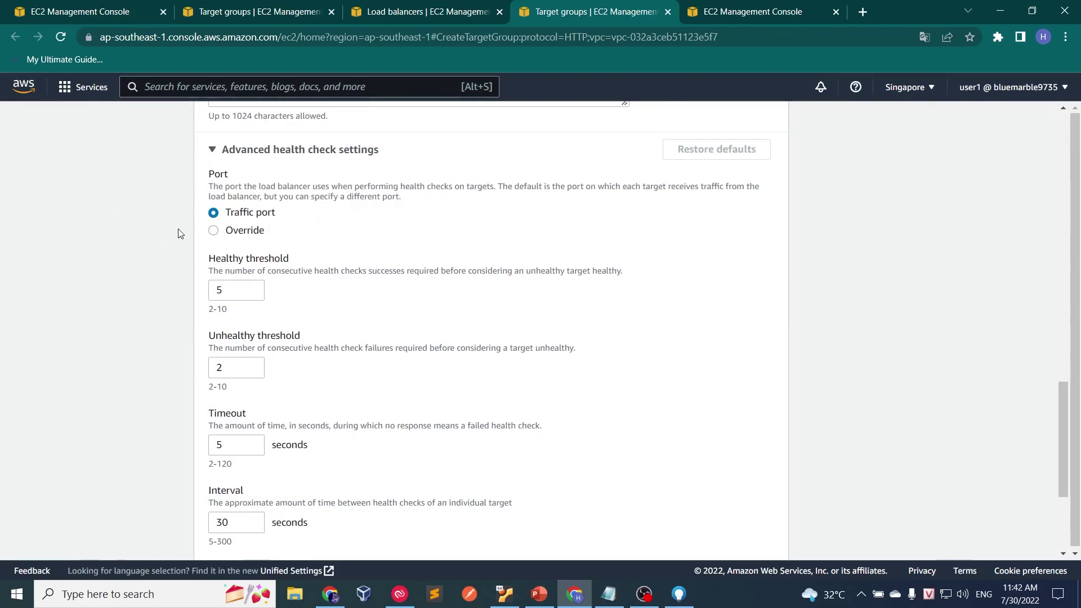
Set the health check's healthy threshold to 2 and review the unhealthy threshold setting
drag(1066, 395, 1057, 418)
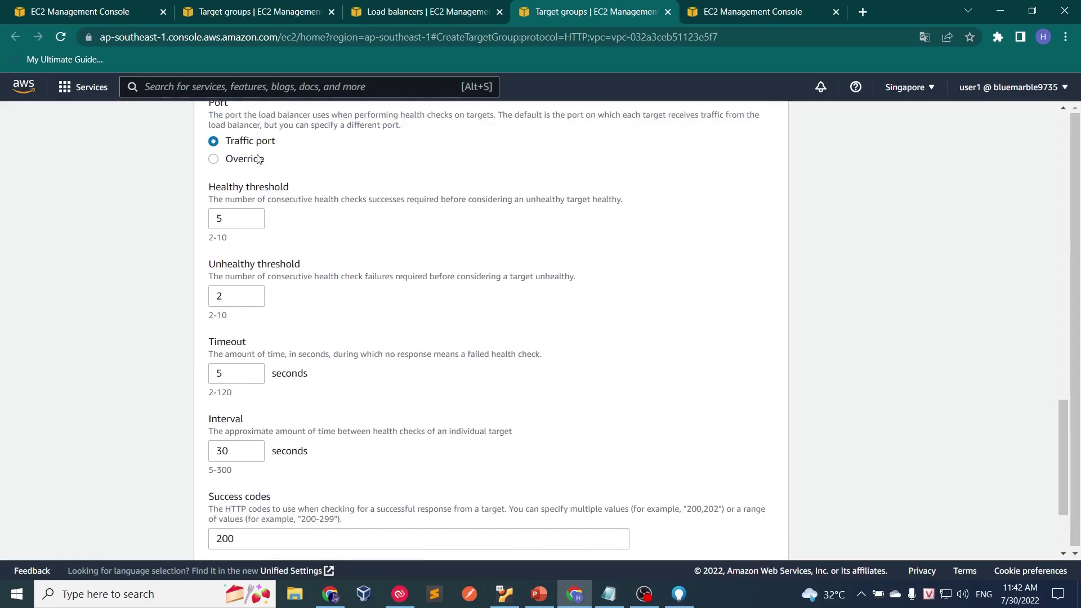
drag(244, 189, 309, 189)
click(309, 189)
double_click(222, 219)
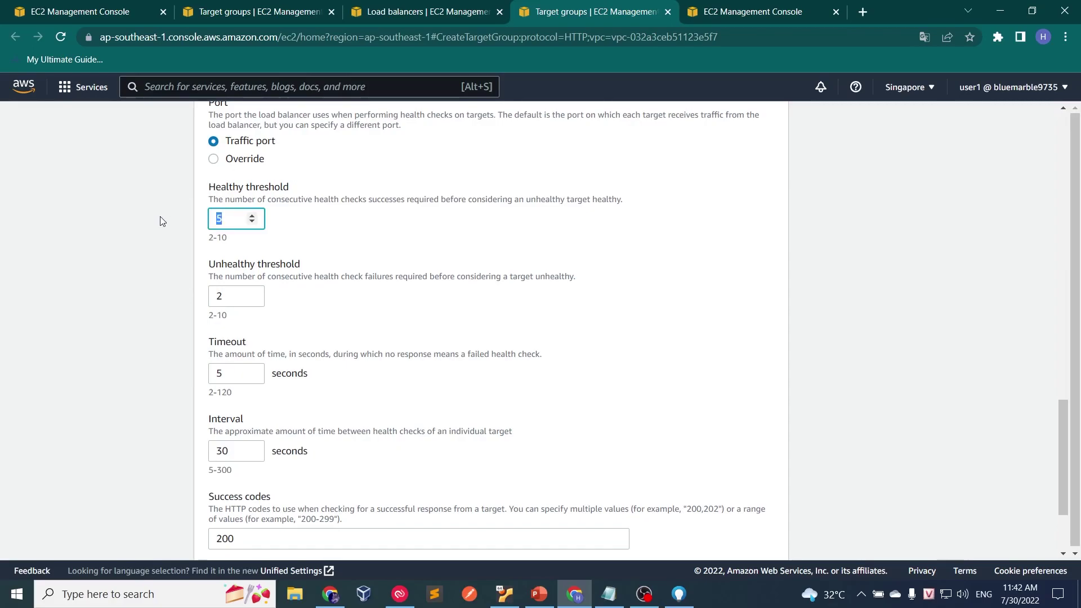
text(2)
click(999, 341)
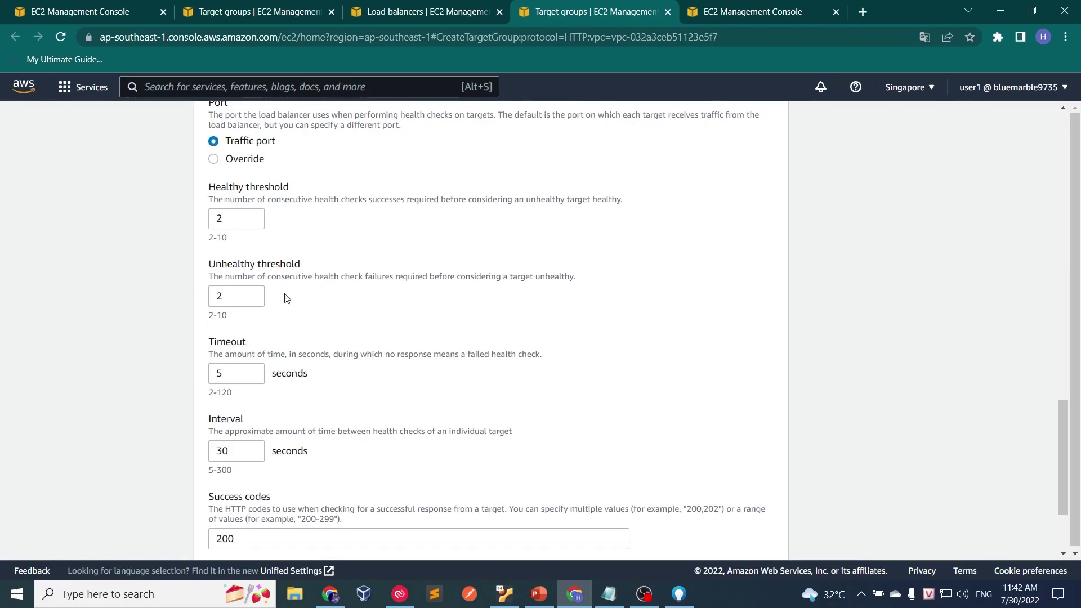
drag(207, 274, 325, 262)
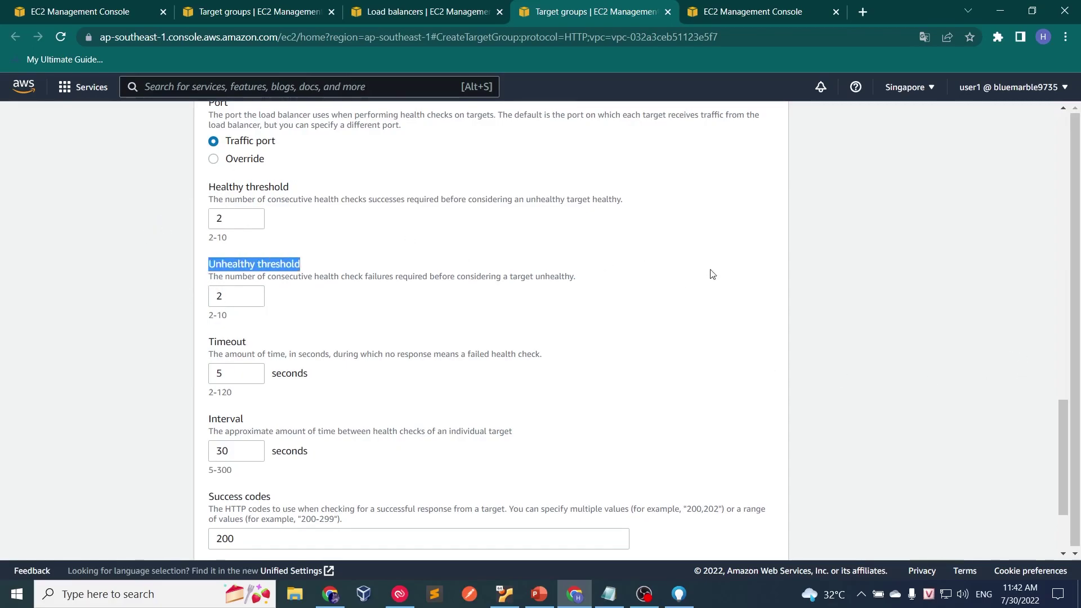
click(944, 314)
drag(1061, 419, 1060, 432)
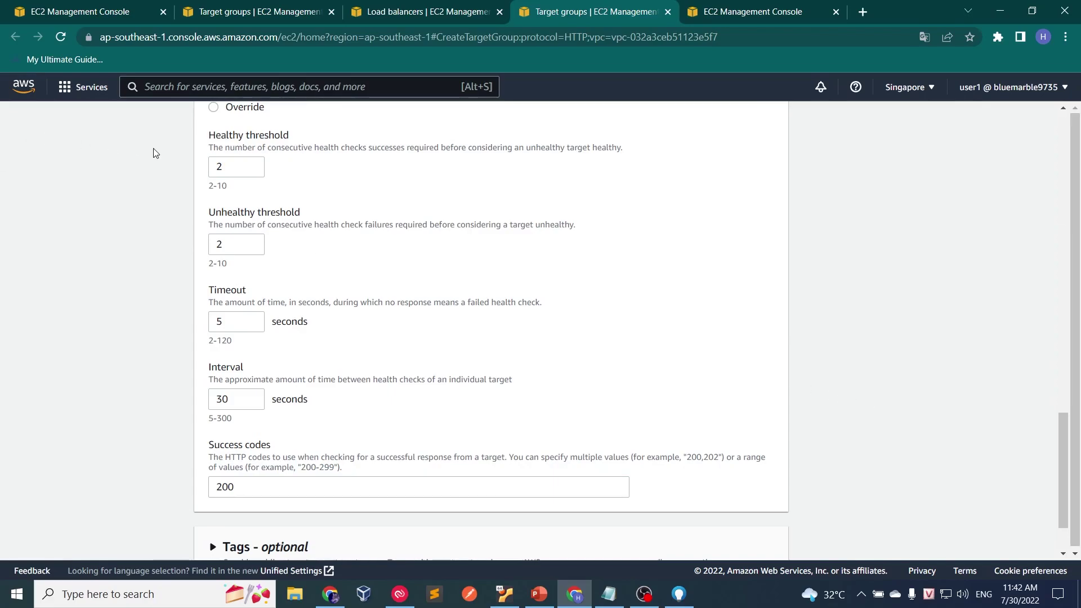
double_click(248, 244)
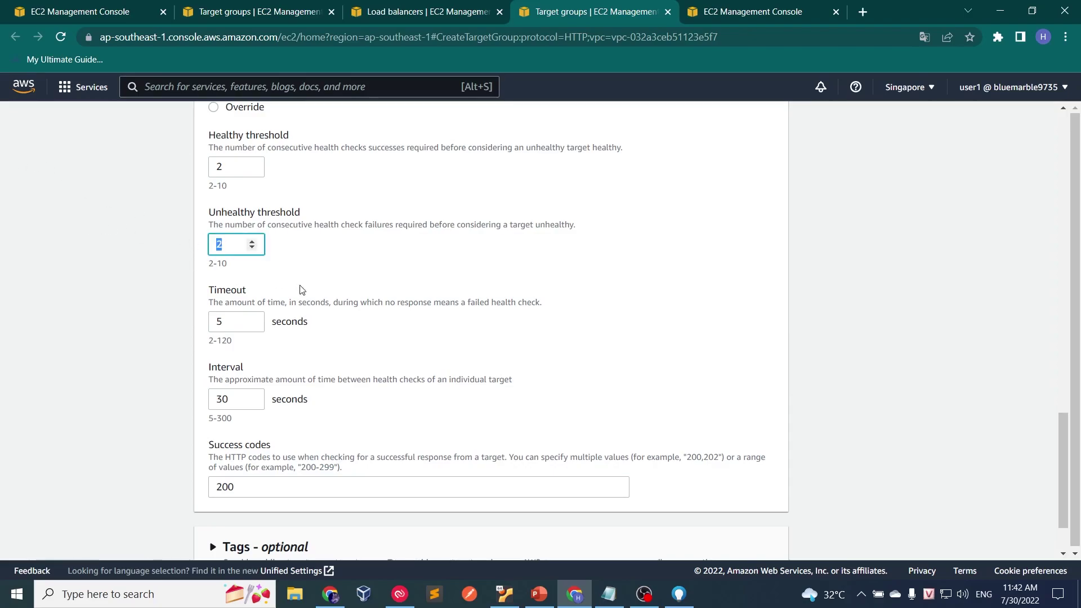
click(231, 244)
click(135, 272)
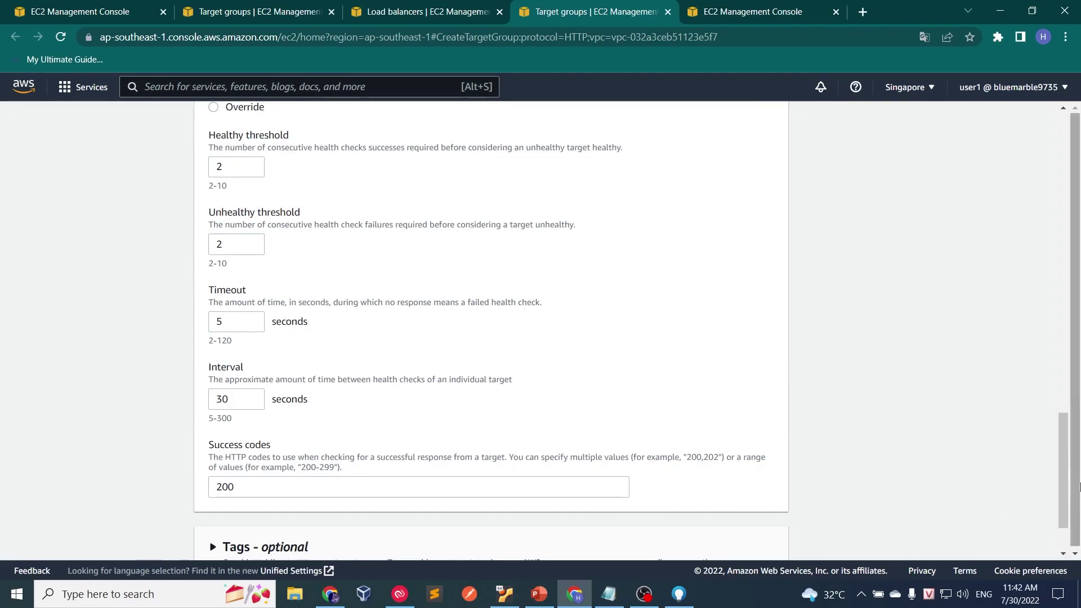
Set the health check's timeout to 2 seconds and its interval to 5 seconds
scroll(152, 292, down, 2)
double_click(213, 248)
click(121, 253)
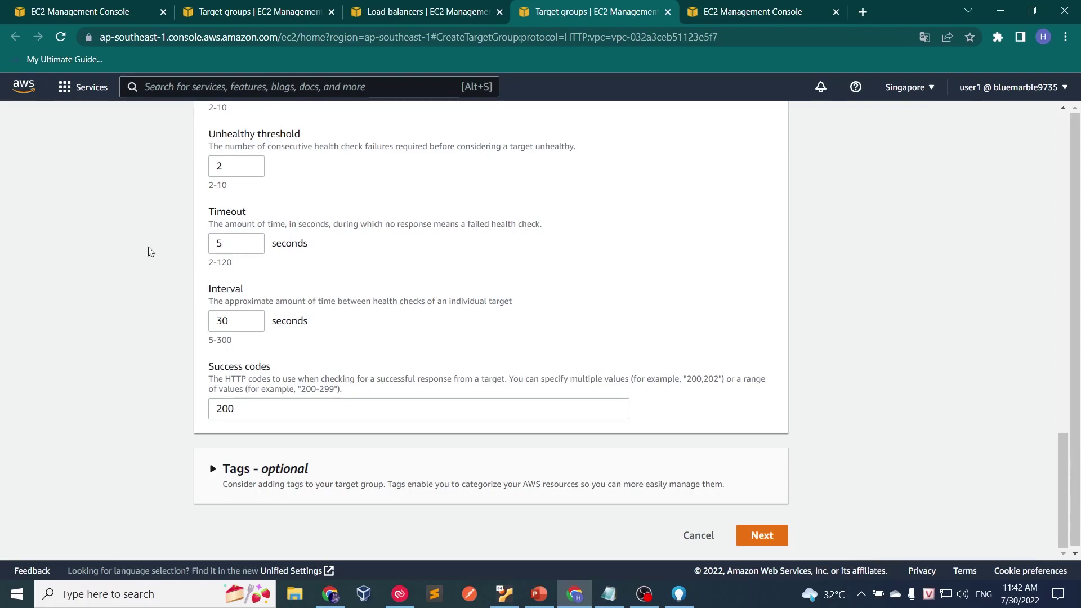
click(217, 243)
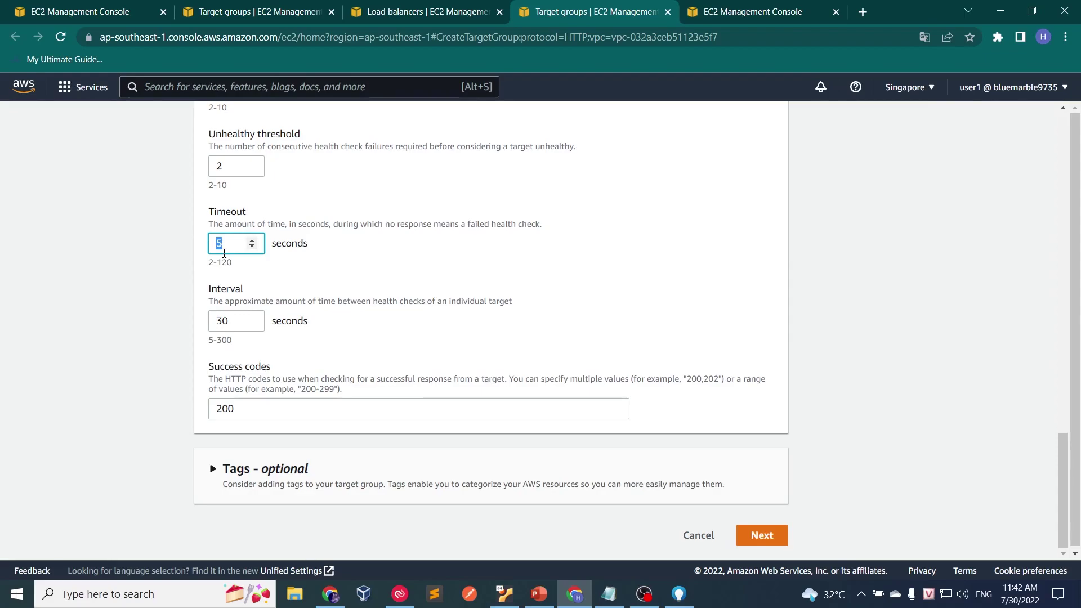
text(2)
click(51, 353)
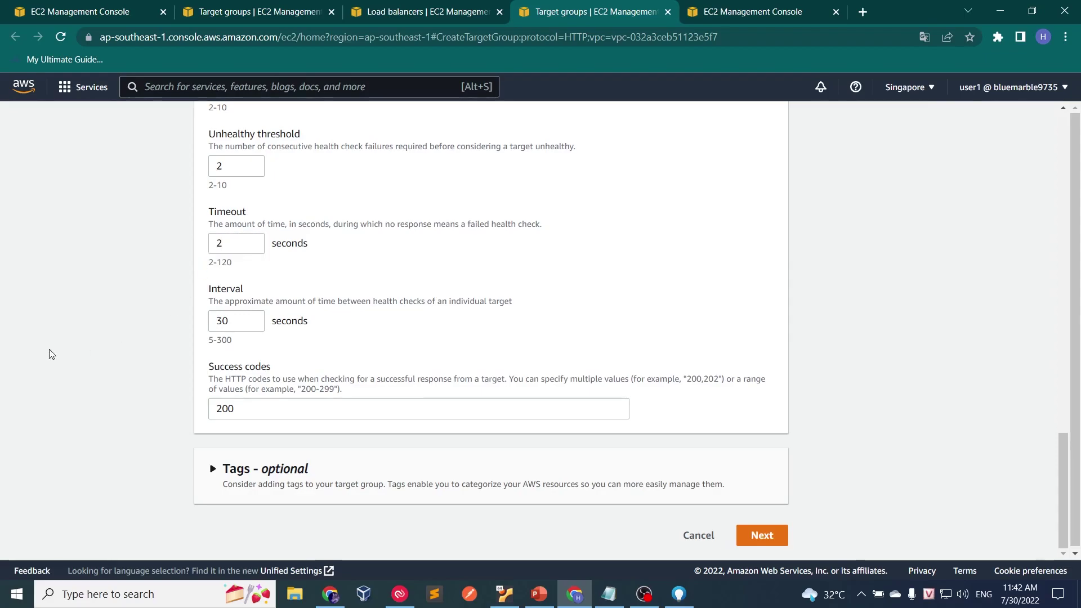
double_click(241, 320)
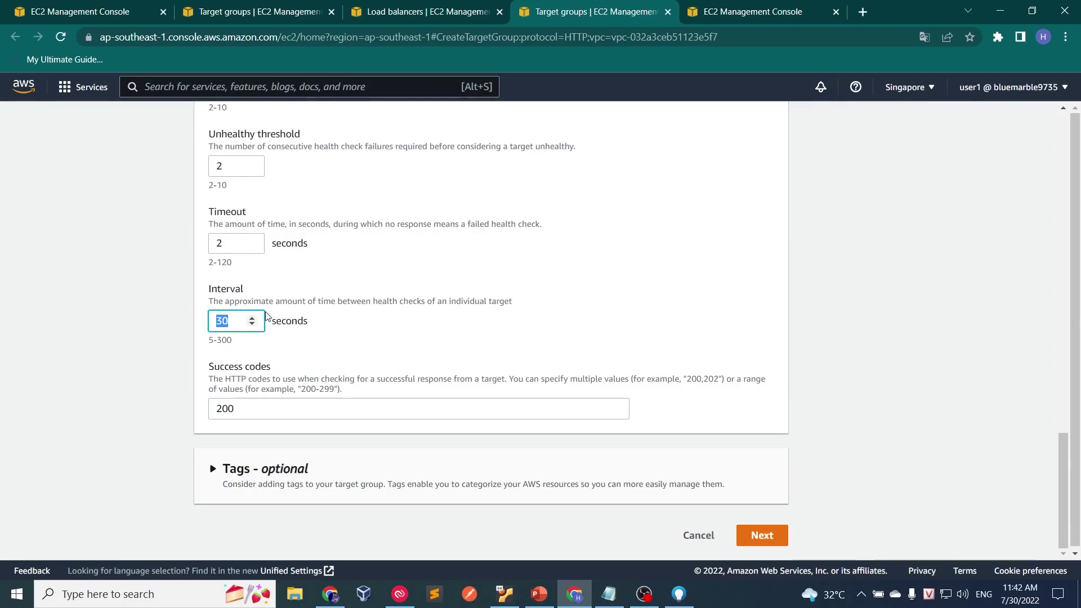
text(5)
click(1018, 451)
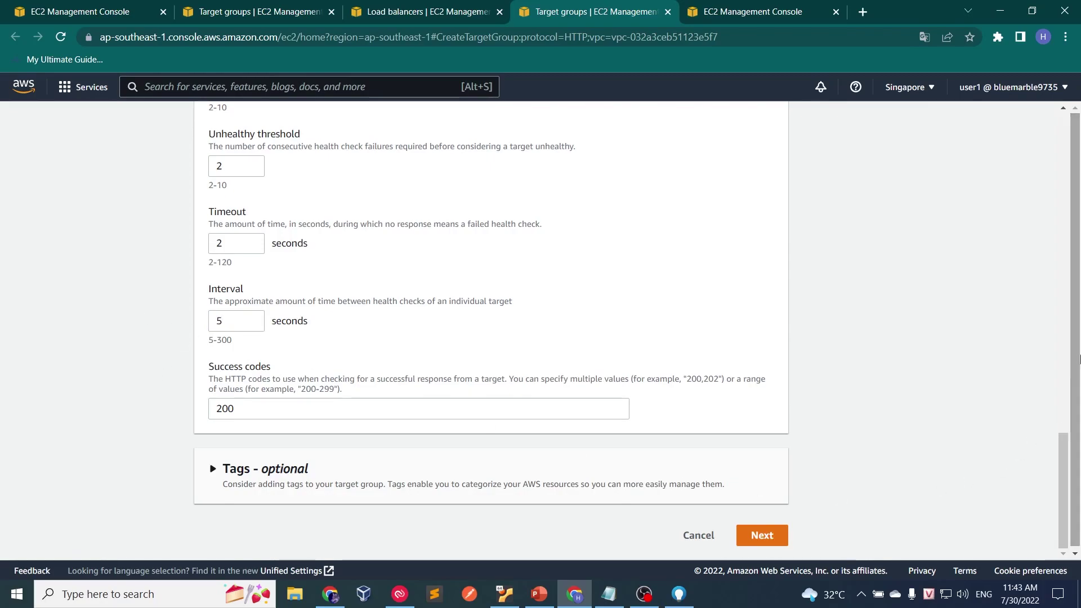
Continue to target registration and create the target group without registering any instances
scroll(1077, 324, down, 1)
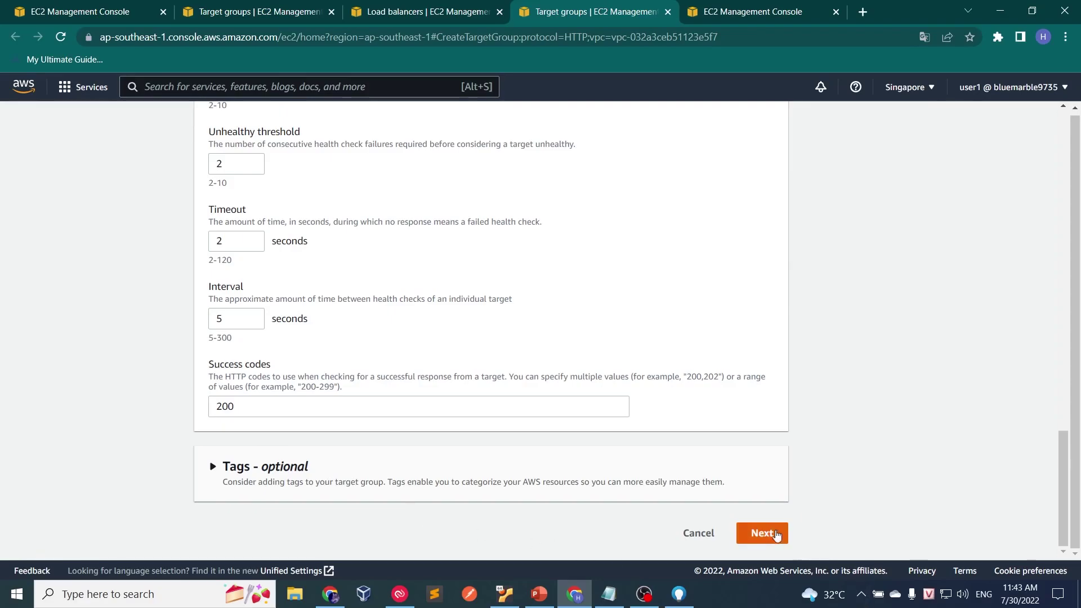
click(771, 533)
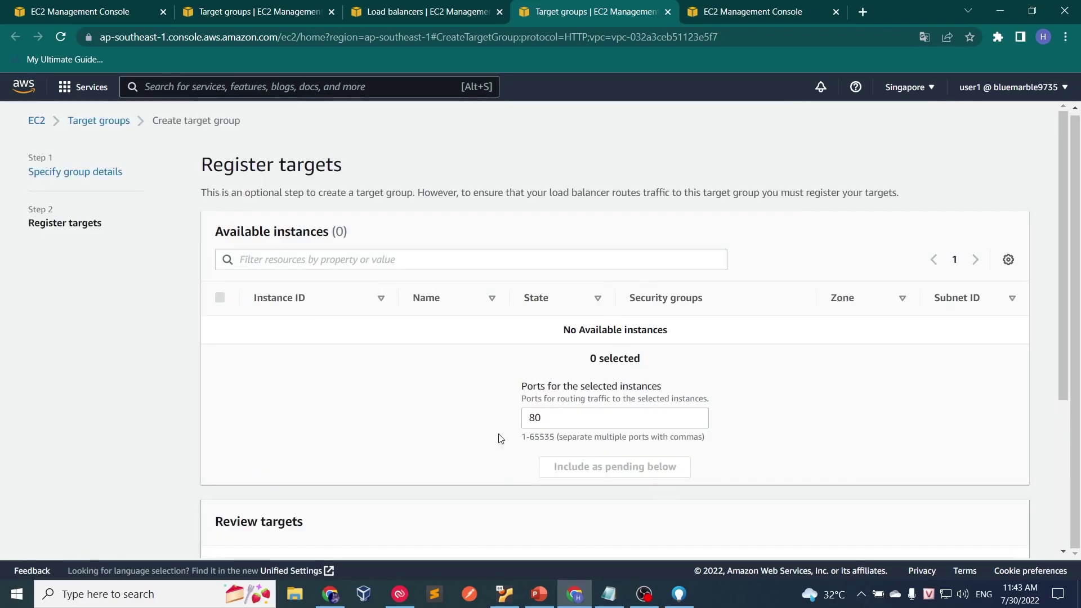
drag(1055, 288, 1054, 493)
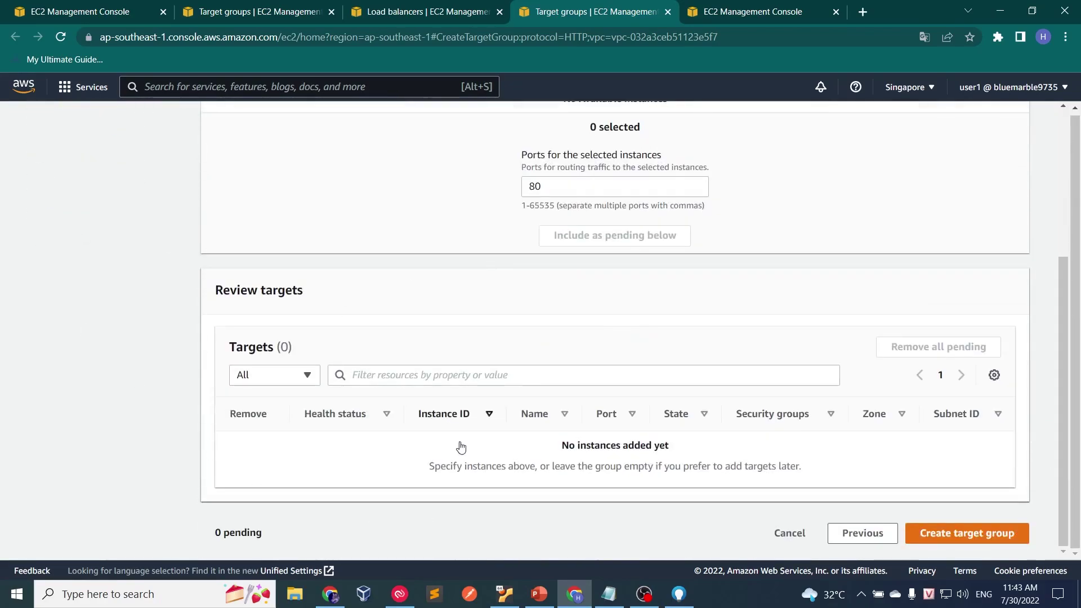
click(967, 533)
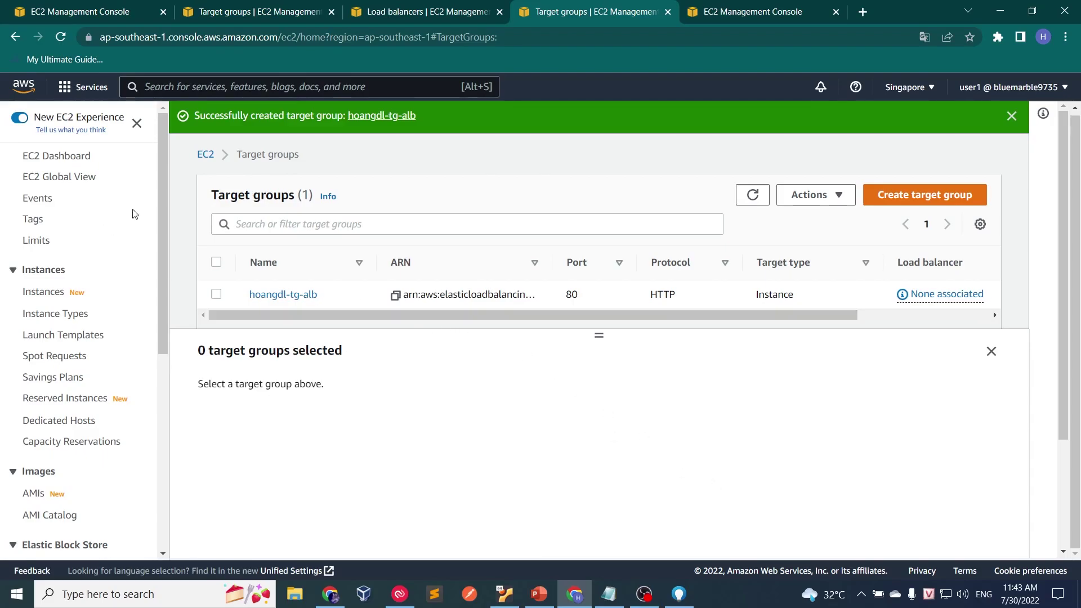
In the EC2 launch templates list, select the hoangdl template and start launching an instance from it
key(ctrl+Tab)
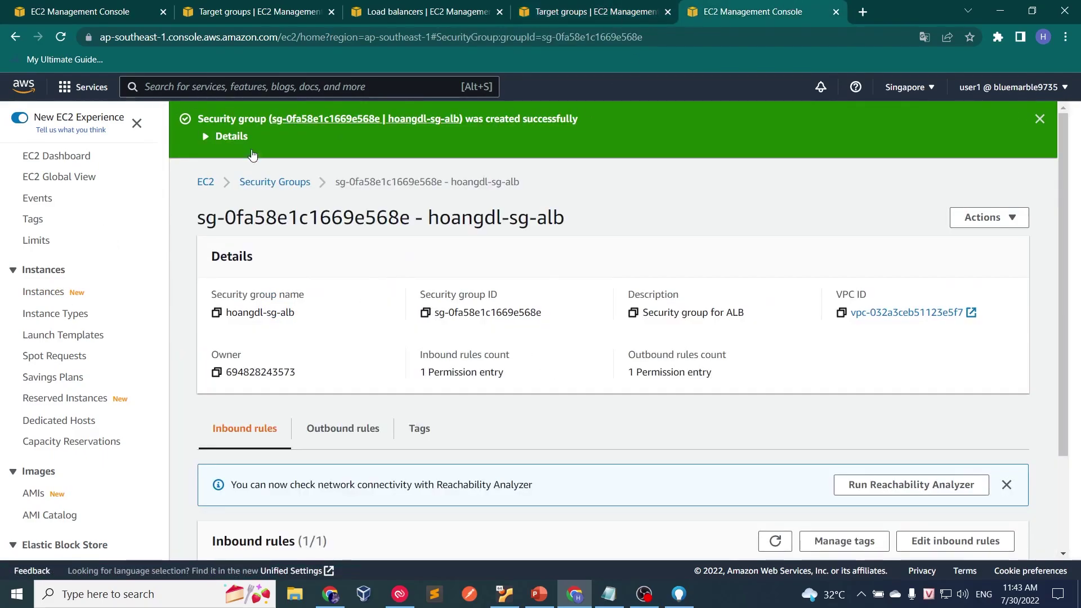
click(85, 335)
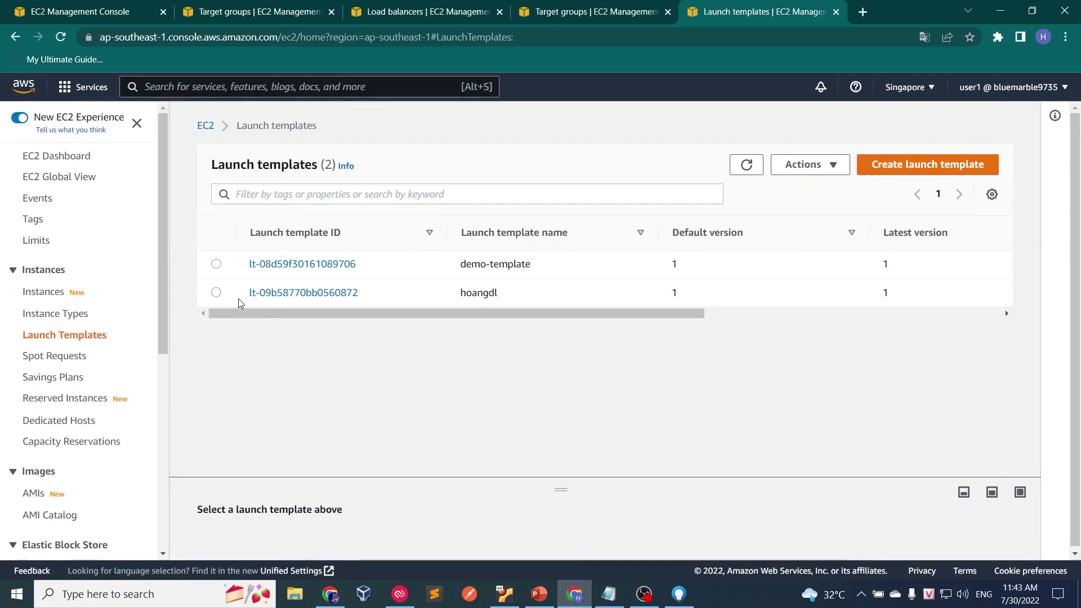
click(216, 292)
click(808, 165)
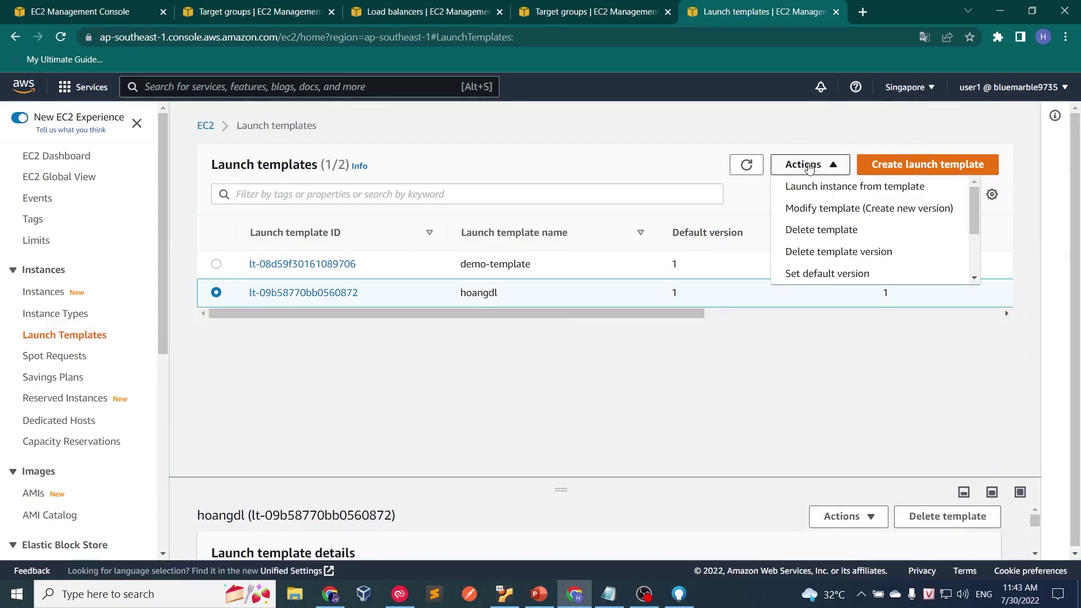
click(802, 186)
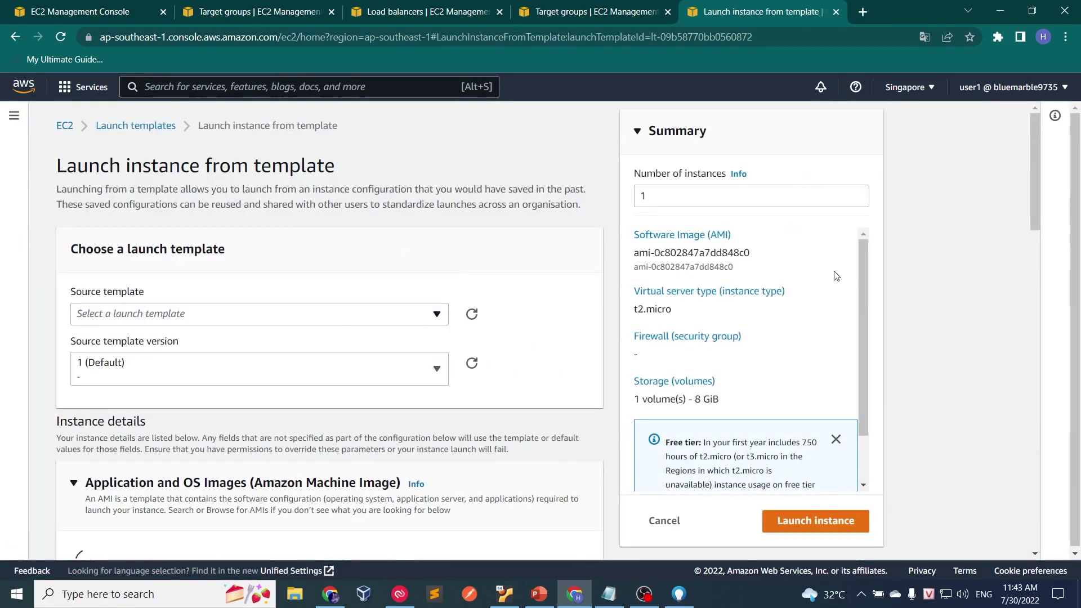
Choose hoangdl as the source template for the instance
drag(1035, 154, 1033, 164)
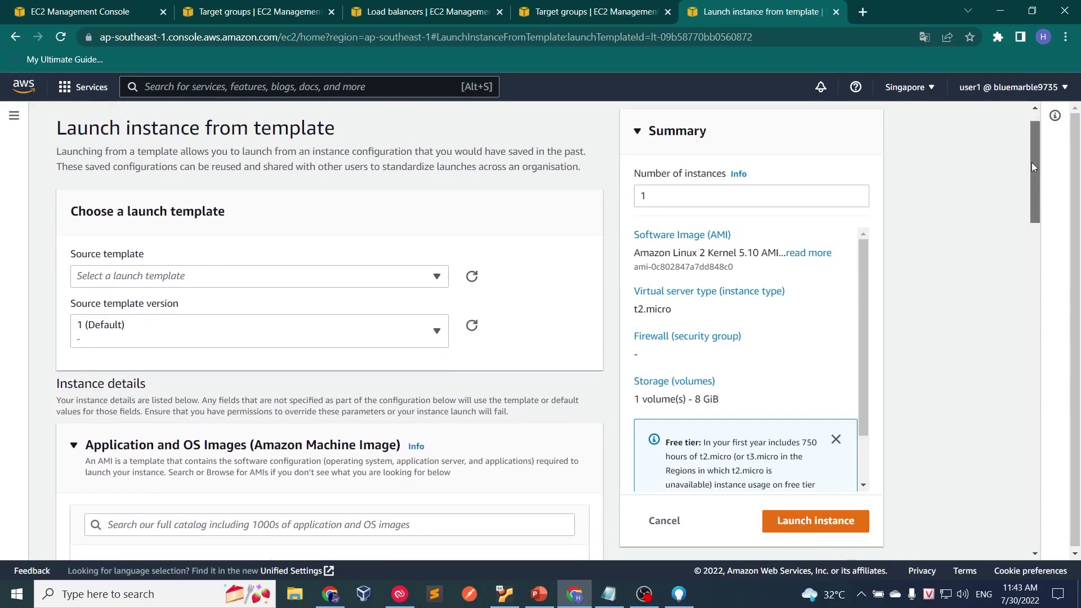
click(186, 276)
click(99, 354)
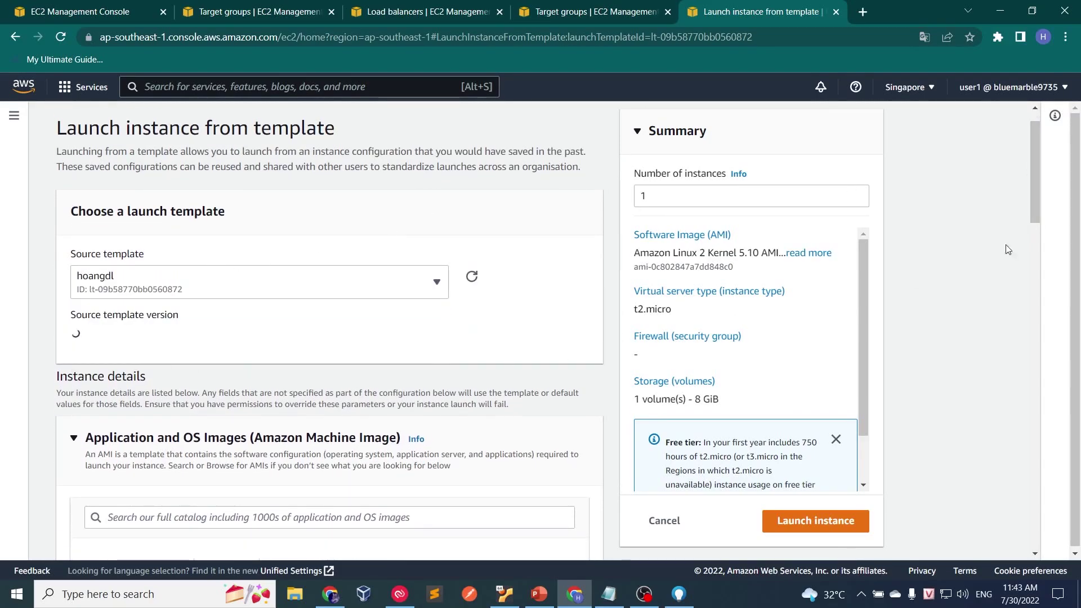
Choose the Amazon Linux quick start image as the instance's AMI
drag(1035, 150, 1032, 196)
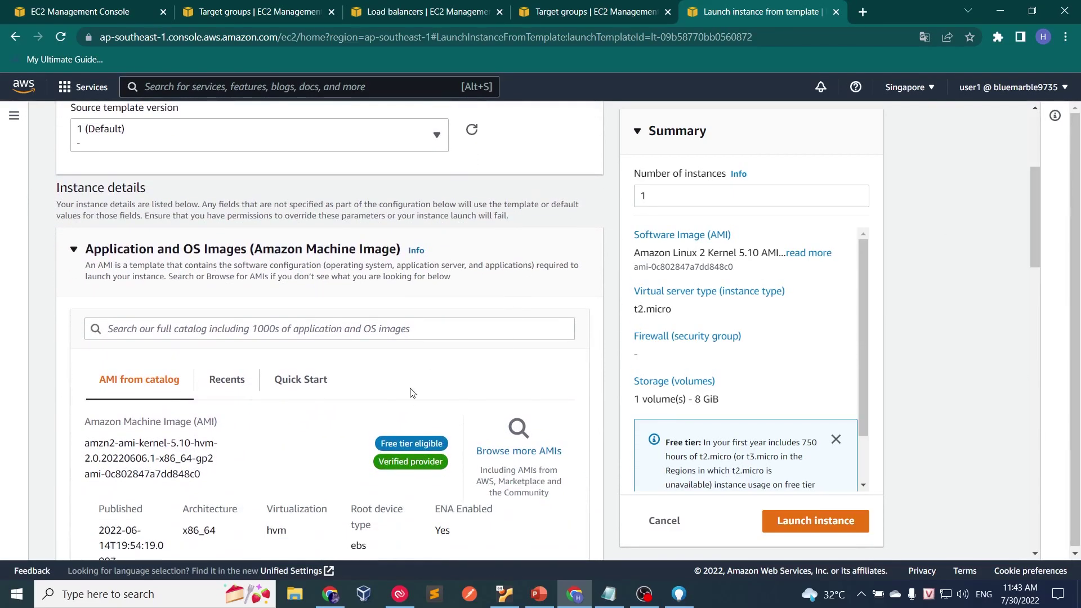
click(274, 380)
click(851, 393)
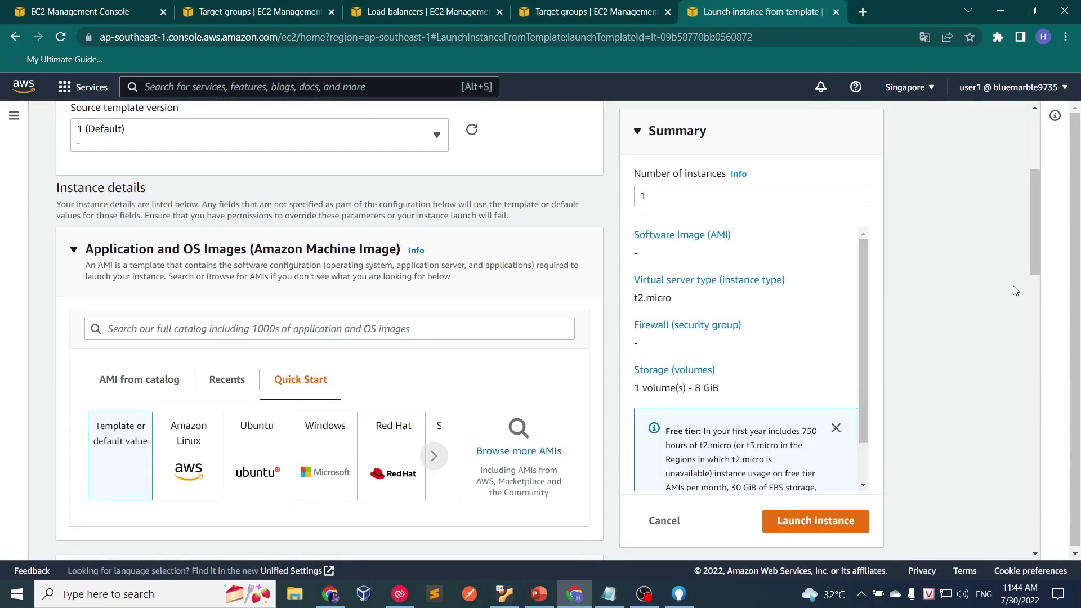
click(187, 469)
click(844, 404)
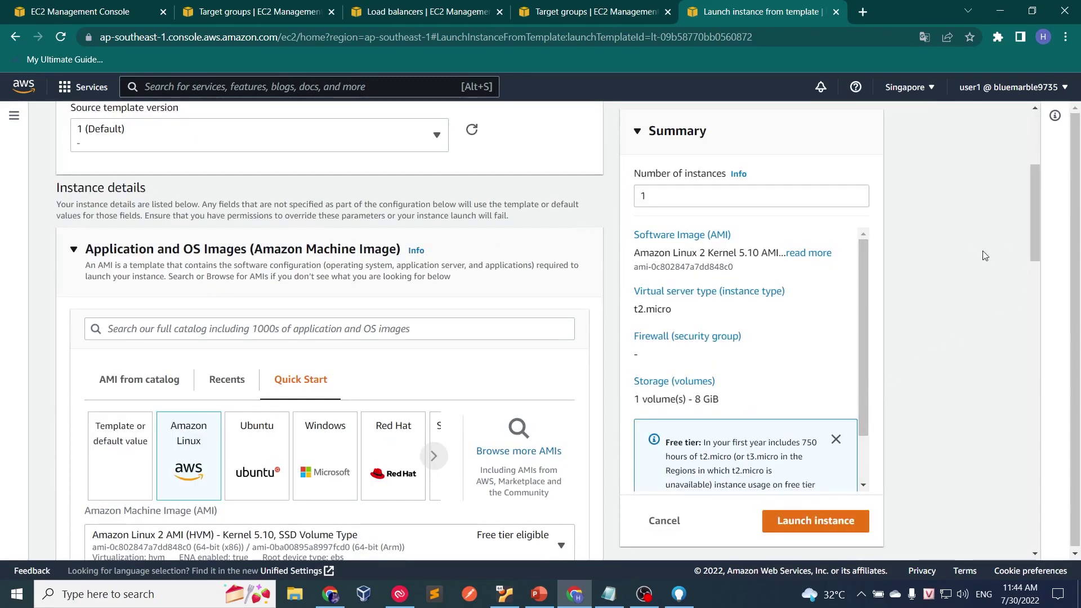
Change the instance's login key pair to hoangdl-test-key
drag(1034, 220, 1031, 324)
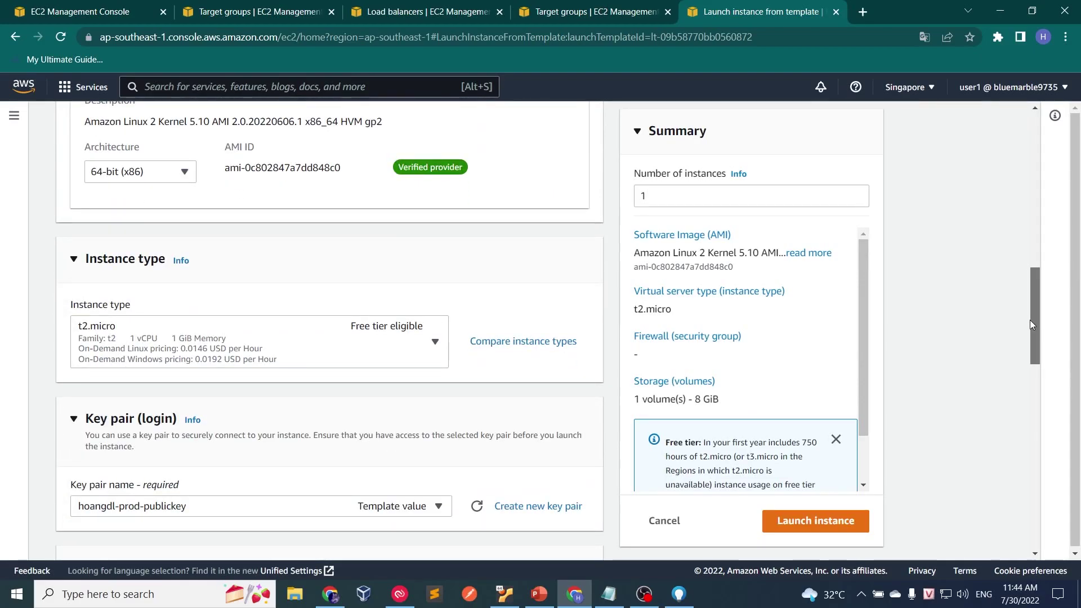
drag(1030, 322, 1052, 344)
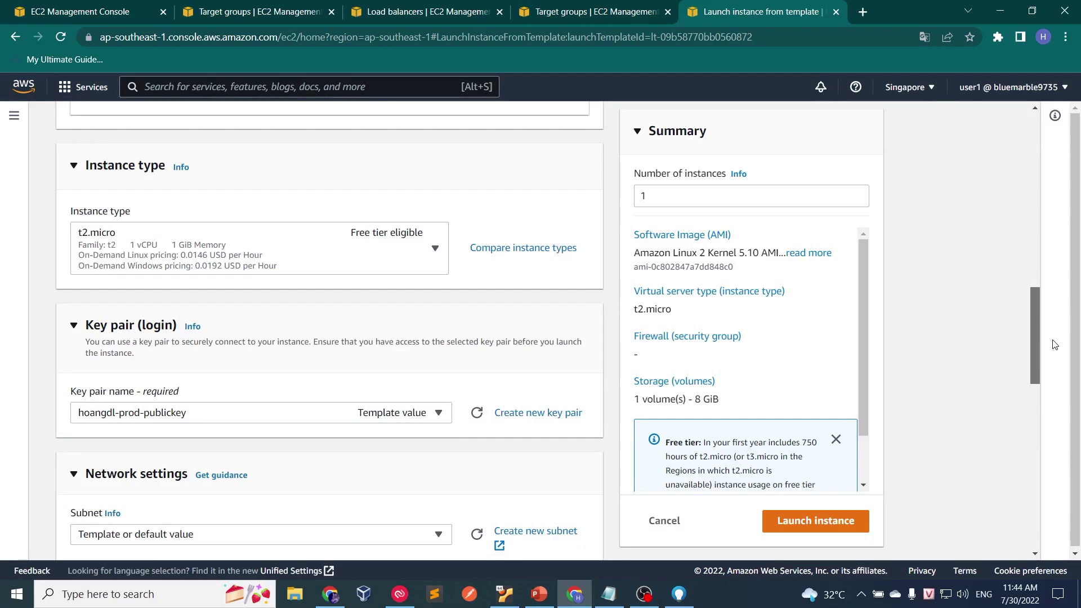
scroll(1047, 348, down, 1)
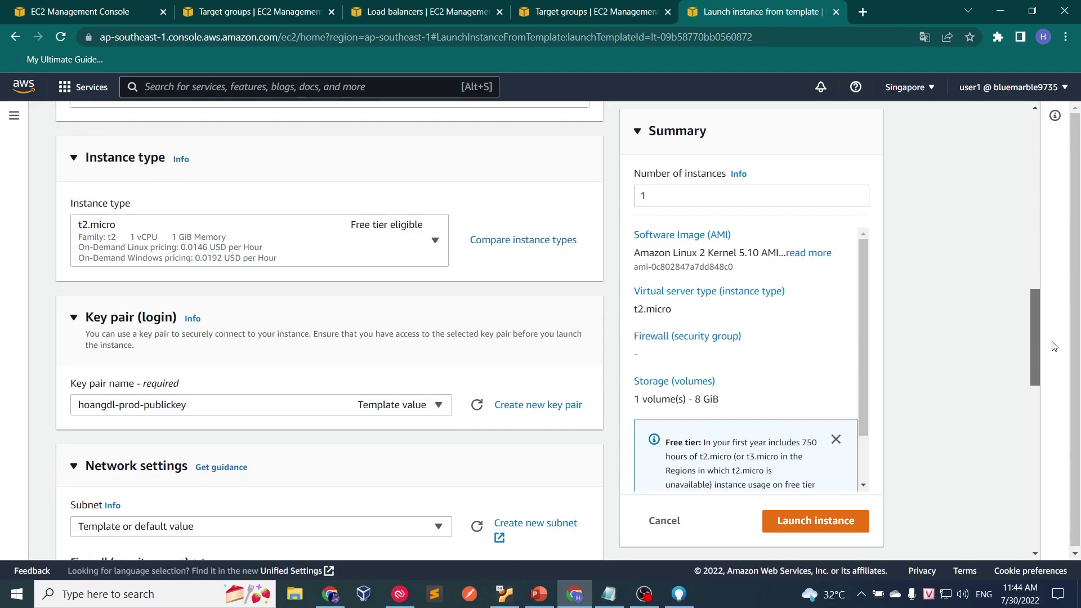
scroll(1045, 350, down, 2)
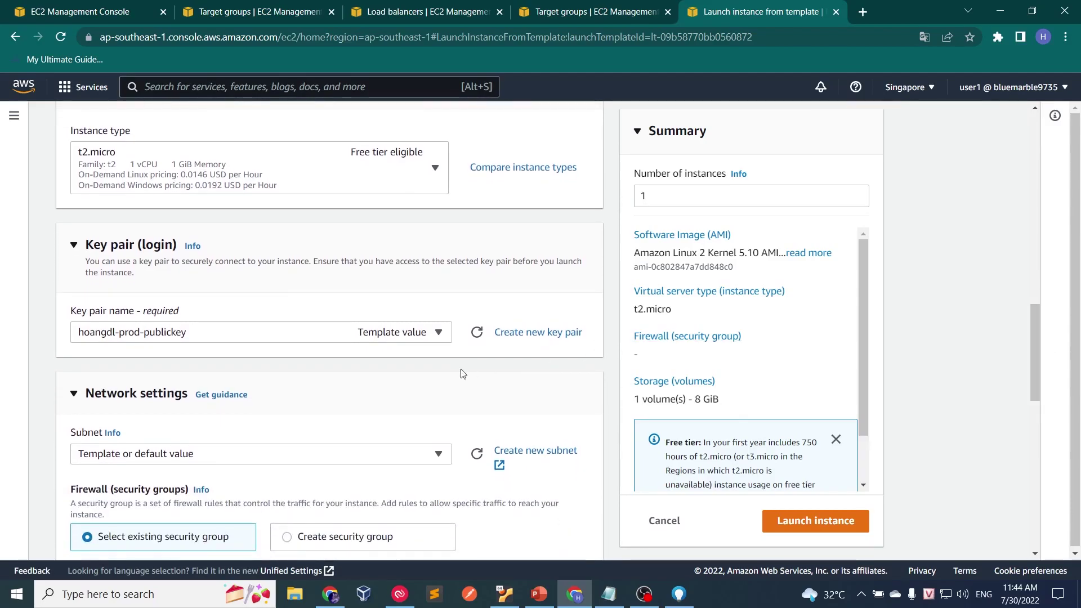
click(352, 335)
click(117, 394)
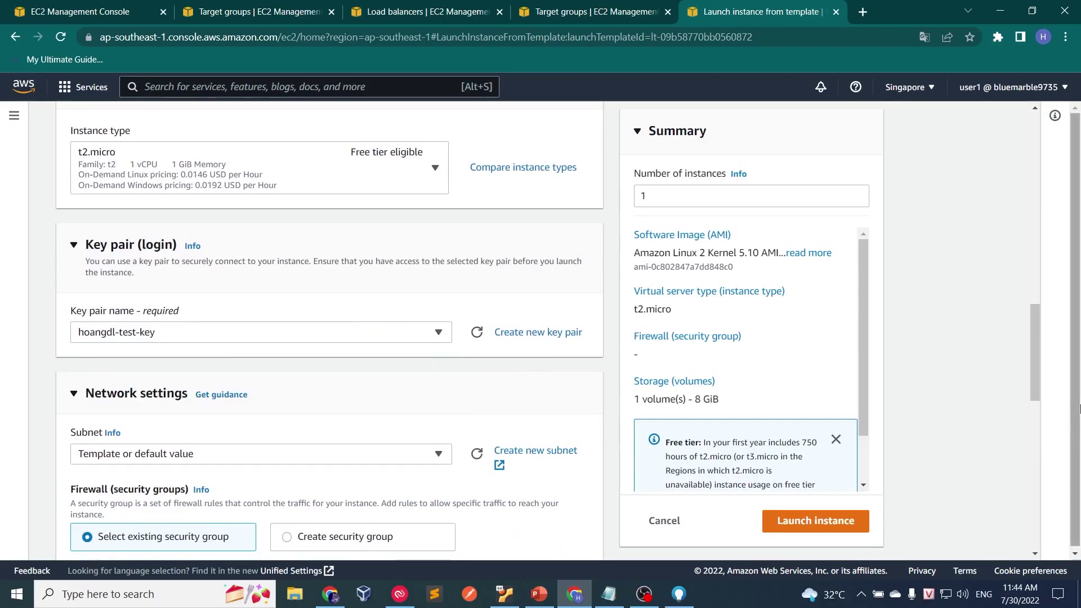
Remove the template's preset security group, then check the available security groups and expand the advanced network configuration
drag(1030, 354, 1028, 392)
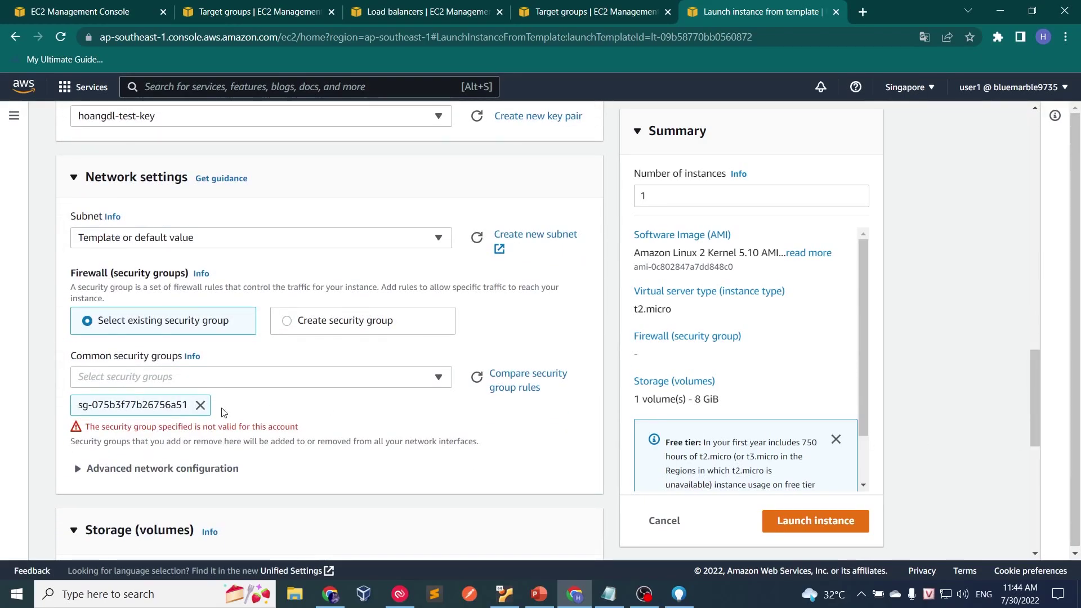
click(199, 405)
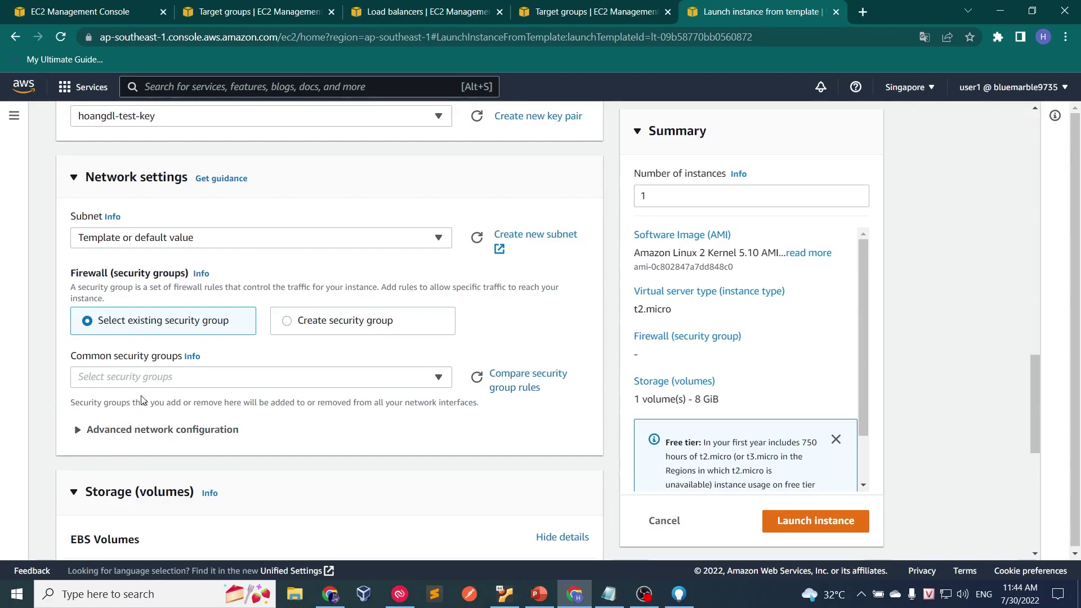
click(265, 386)
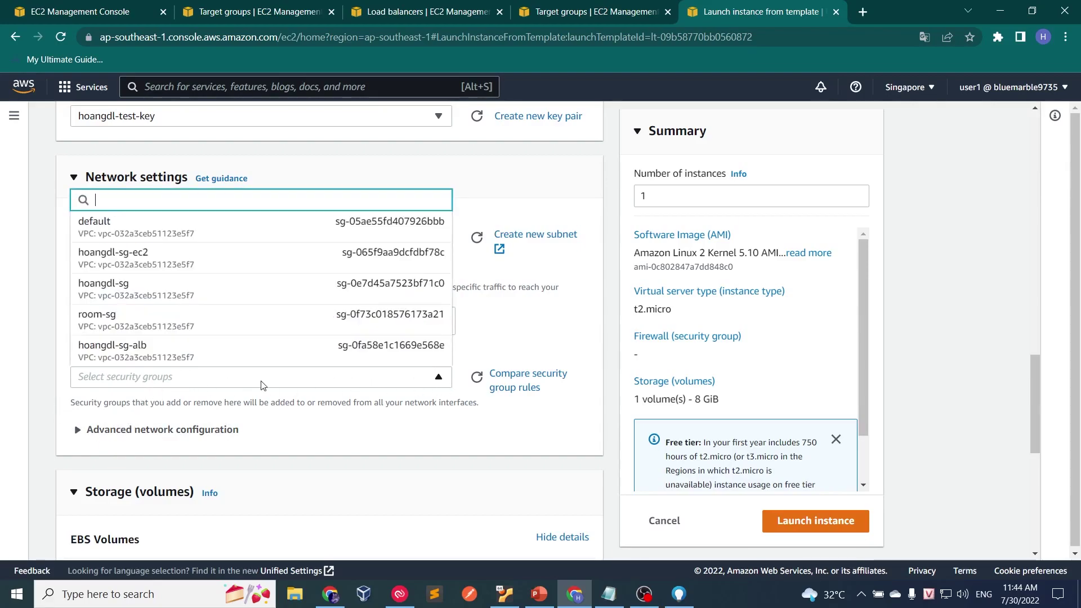
click(276, 385)
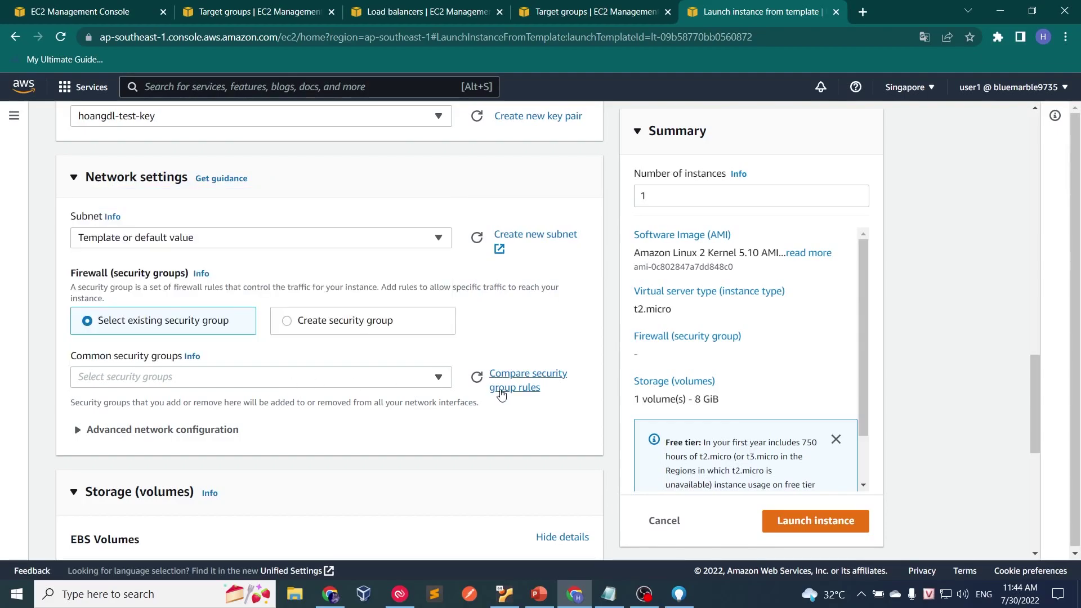
click(155, 430)
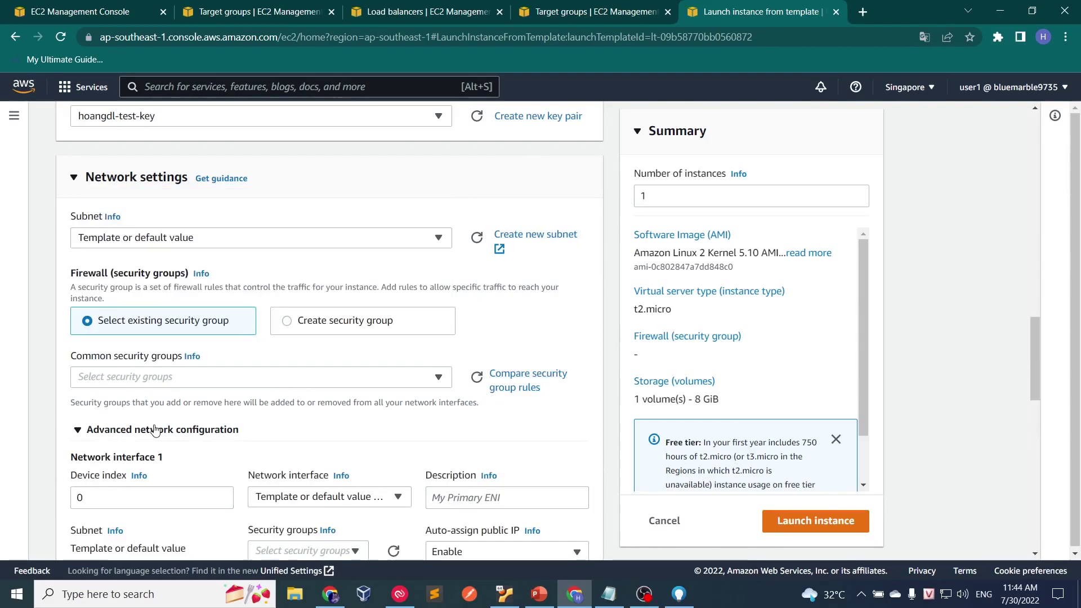
click(191, 377)
click(182, 392)
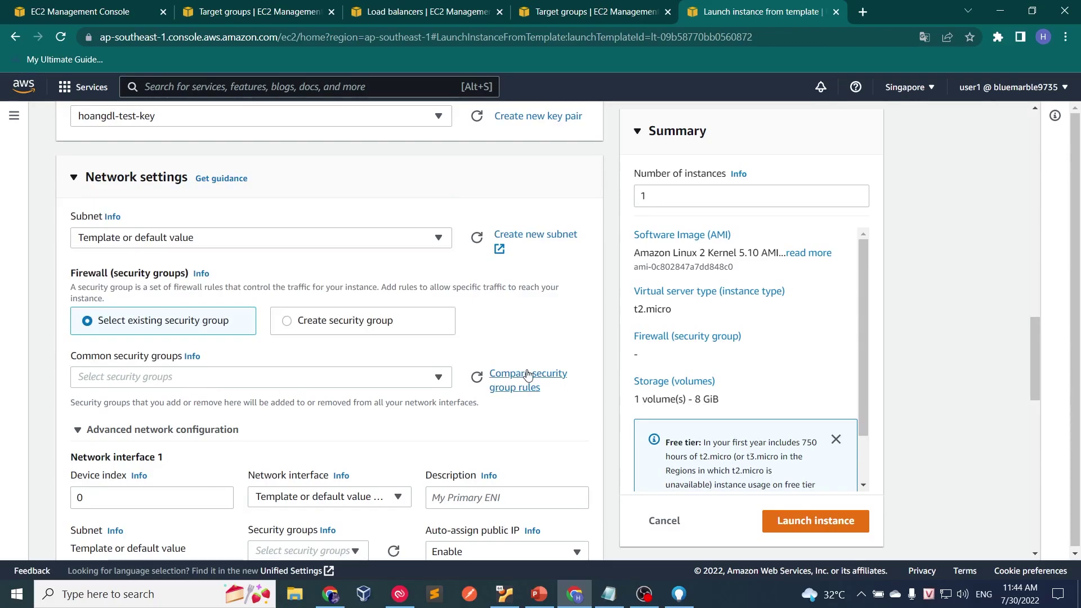
Create a new security group for the instance with hoangdl-sg-ec2 as both its name and description
click(356, 321)
click(237, 370)
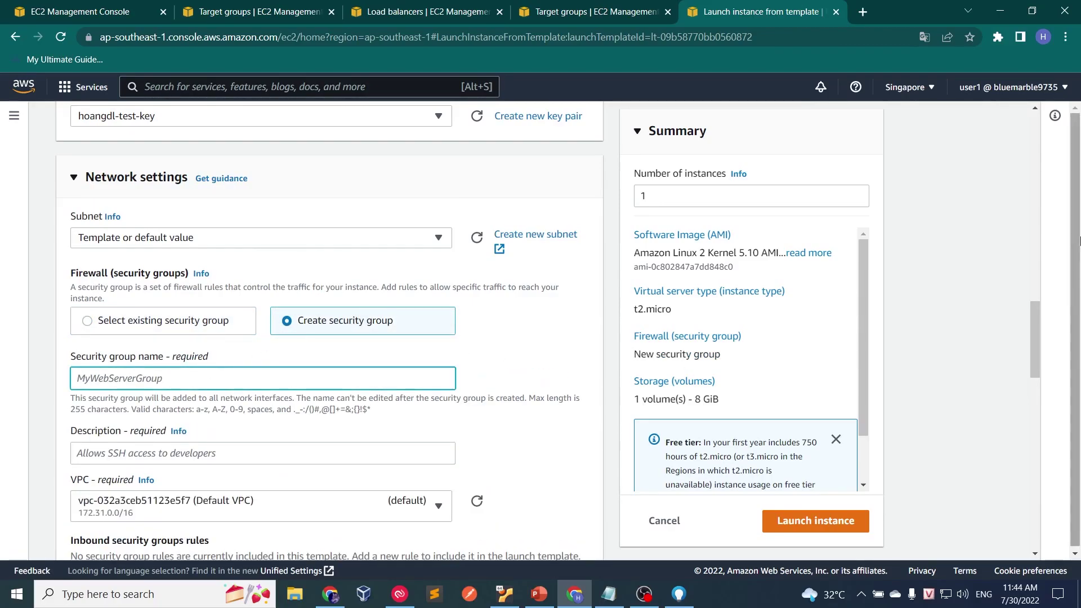
drag(1034, 320, 1034, 335)
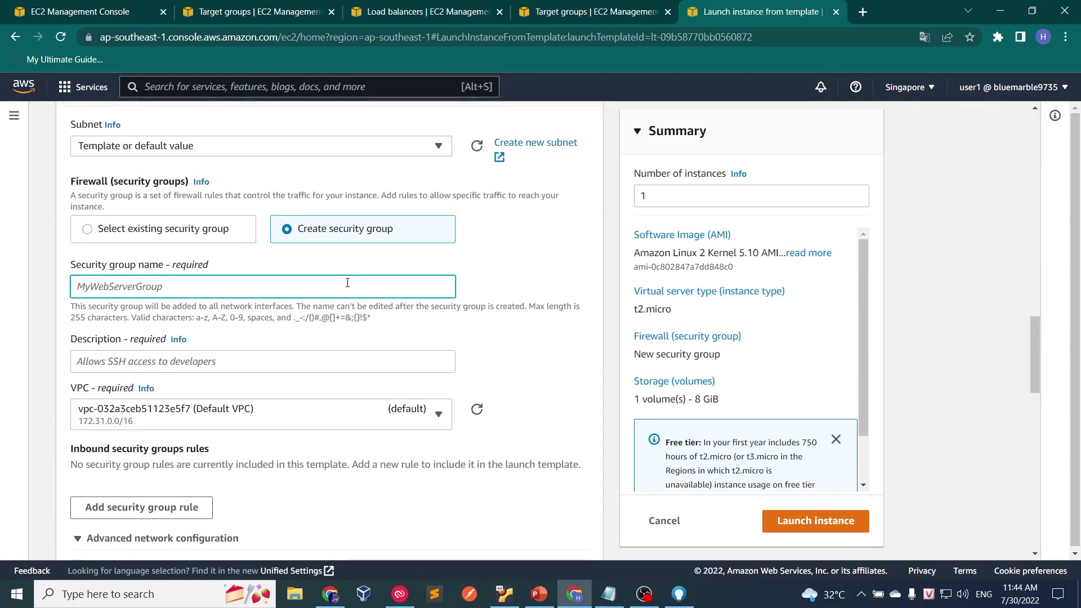
text(hoang)
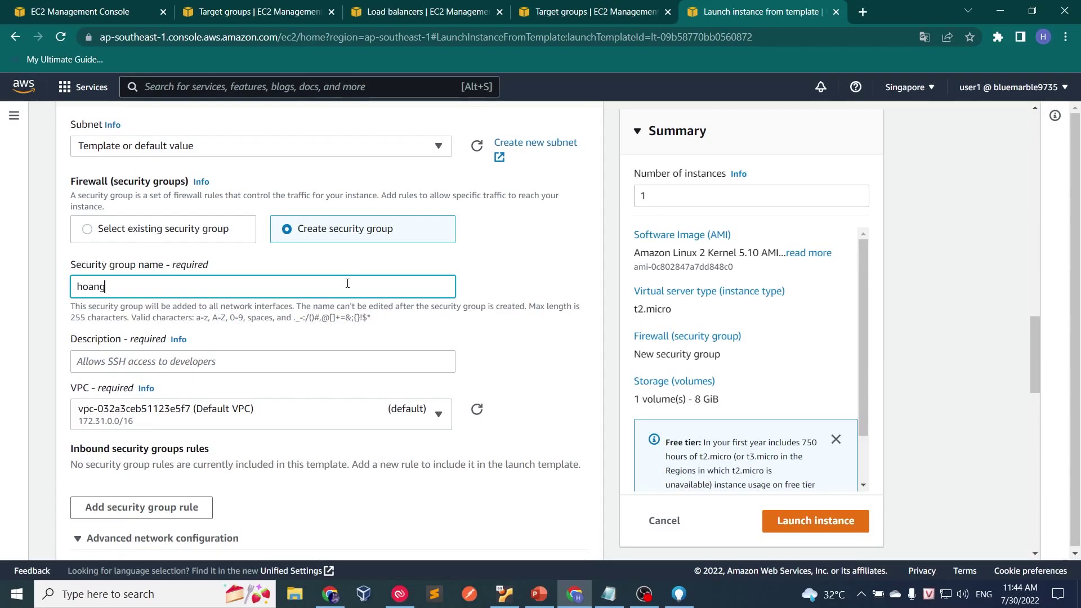
text(dl-sg-ec2)
drag(282, 286, 41, 286)
key(ctrl+c)
click(338, 360)
key(ctrl+v)
Add an inbound Custom TCP rule for port 80 to the new security group
scroll(462, 376, down, 5)
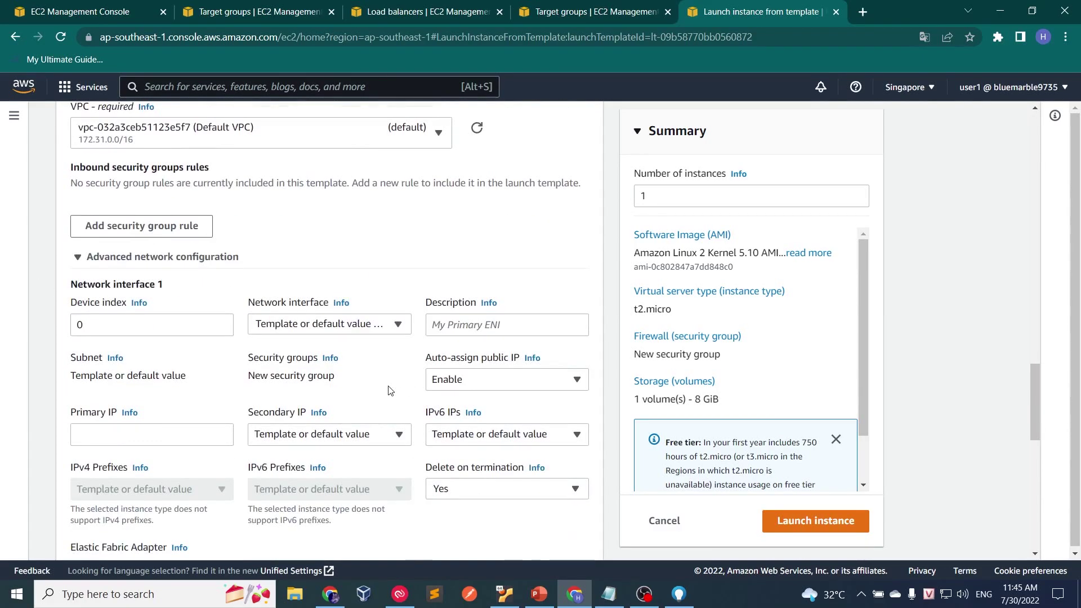
scroll(597, 368, down, 1)
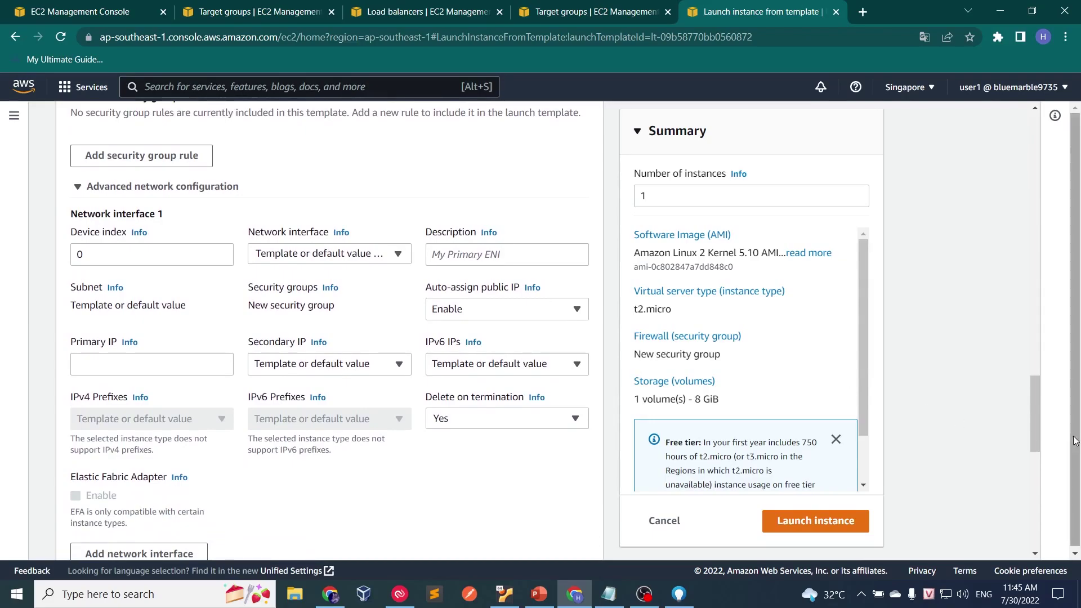
drag(1037, 419, 1032, 387)
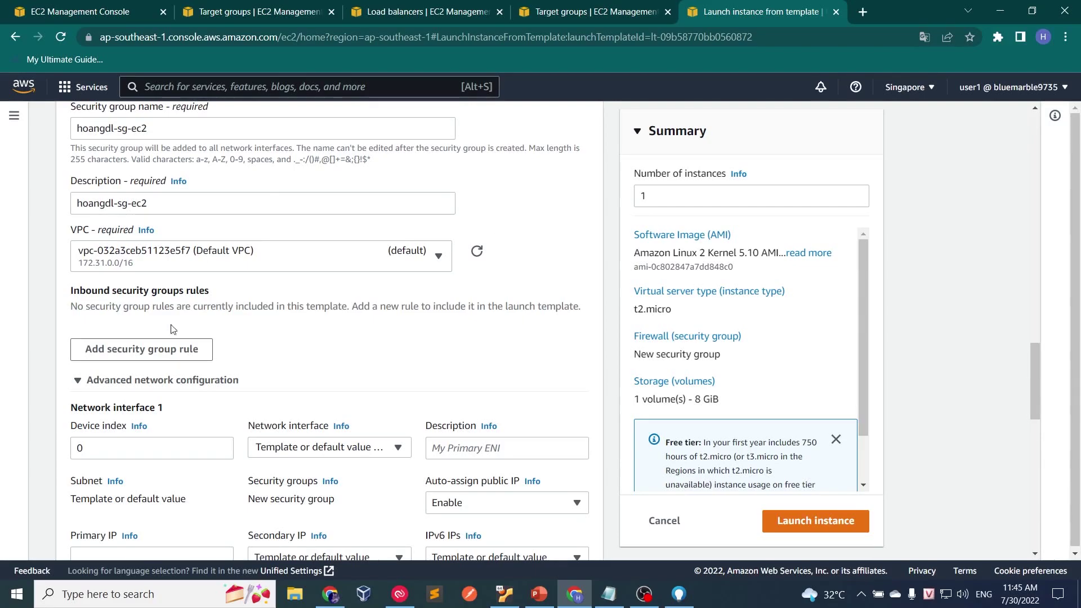
click(162, 348)
drag(1034, 348, 1025, 362)
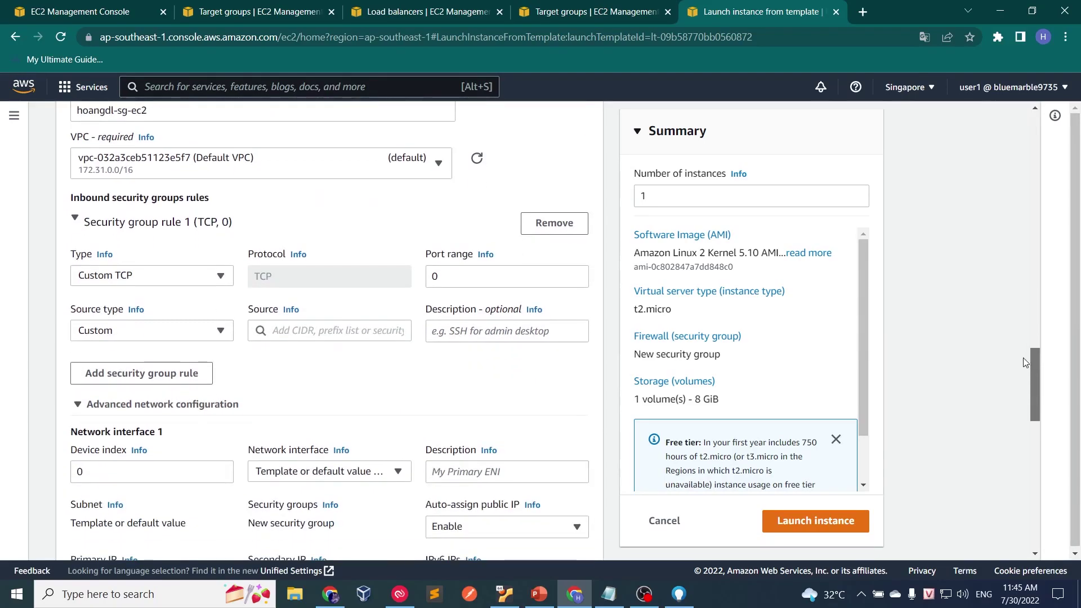
key(Tab)
text(80)
click(398, 397)
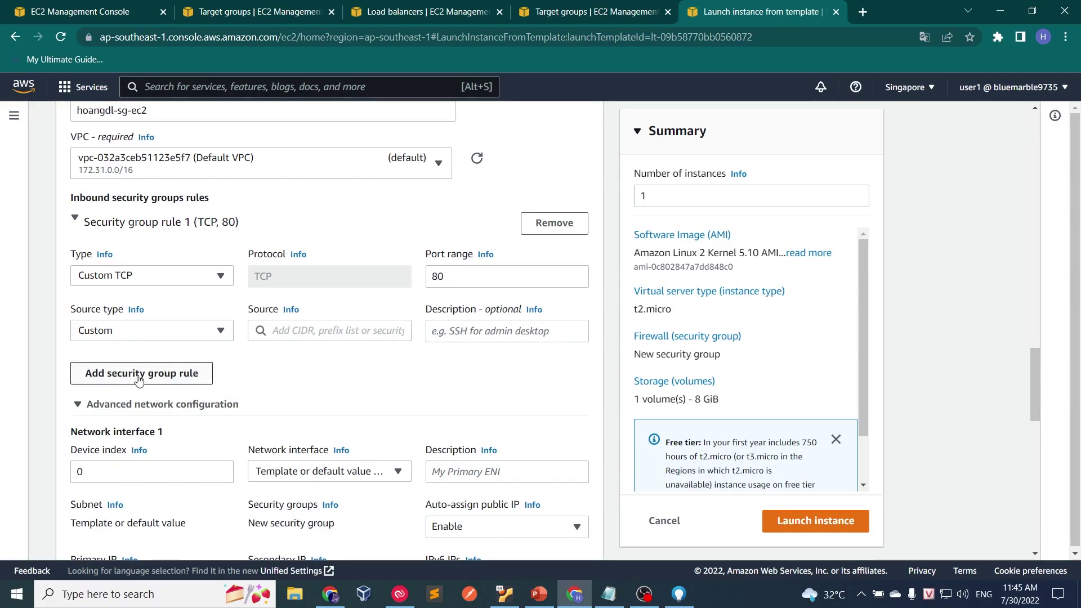
Set the port 80 rule's source to the hoangdl-sg-alb security group and its description to "inbound for ALB"
click(301, 340)
click(151, 333)
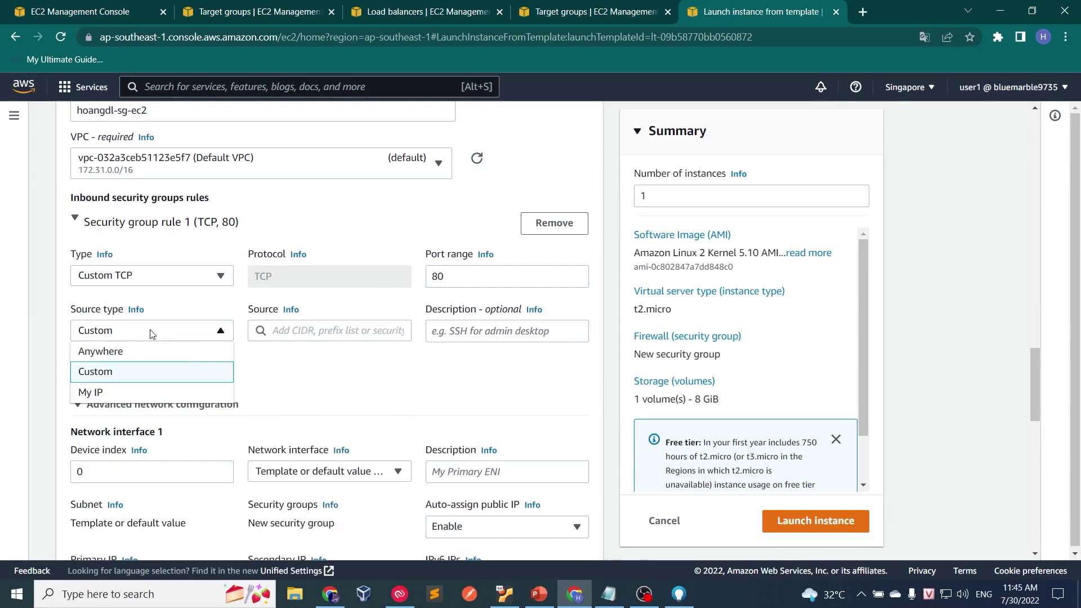
click(284, 335)
drag(403, 369, 406, 469)
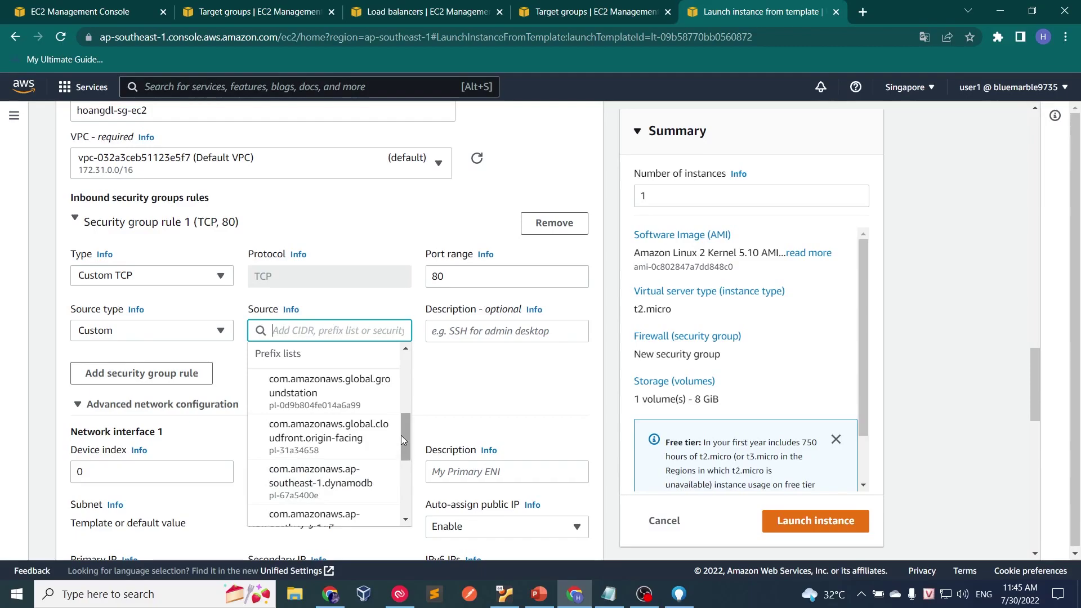
drag(403, 433, 400, 491)
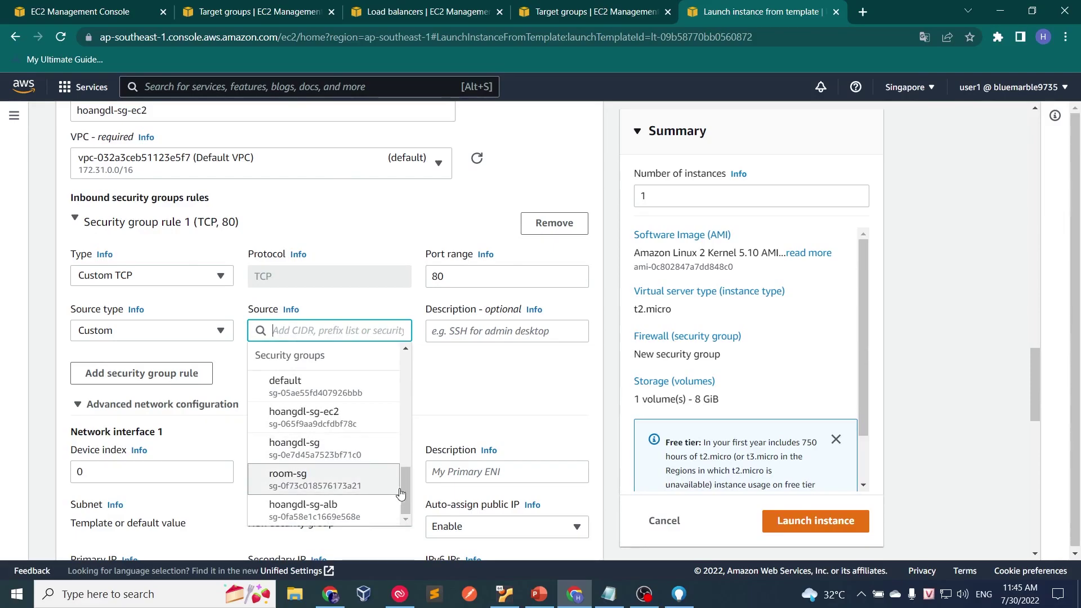
click(307, 509)
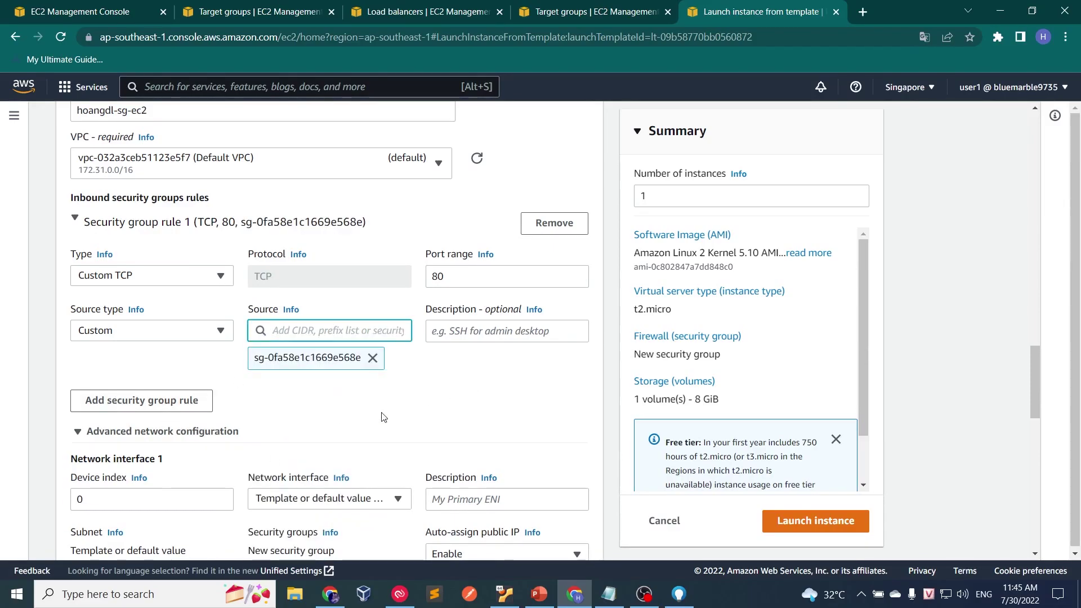
click(466, 340)
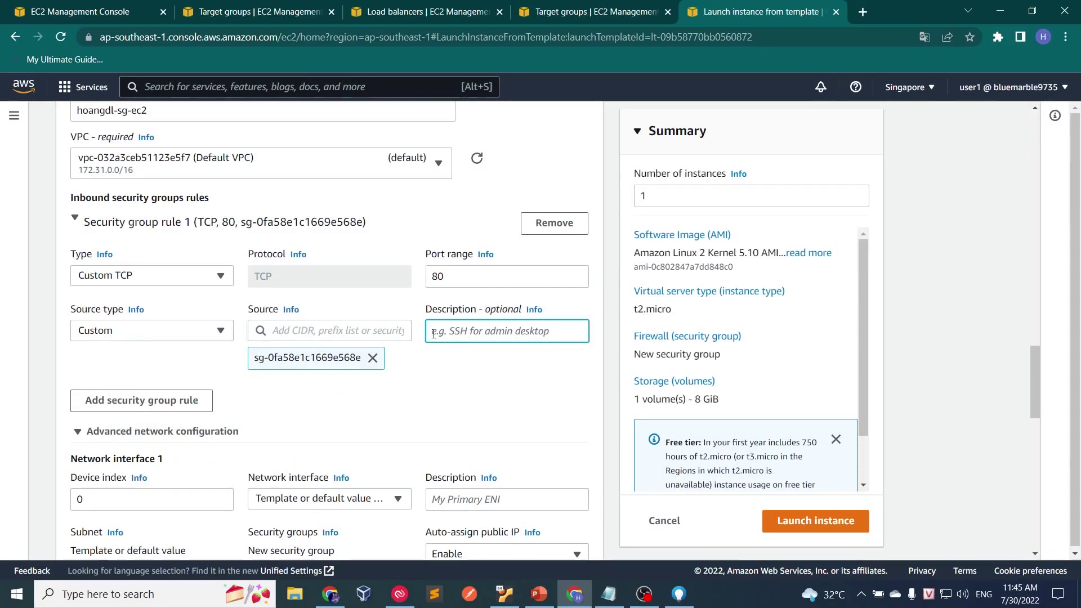
text(in)
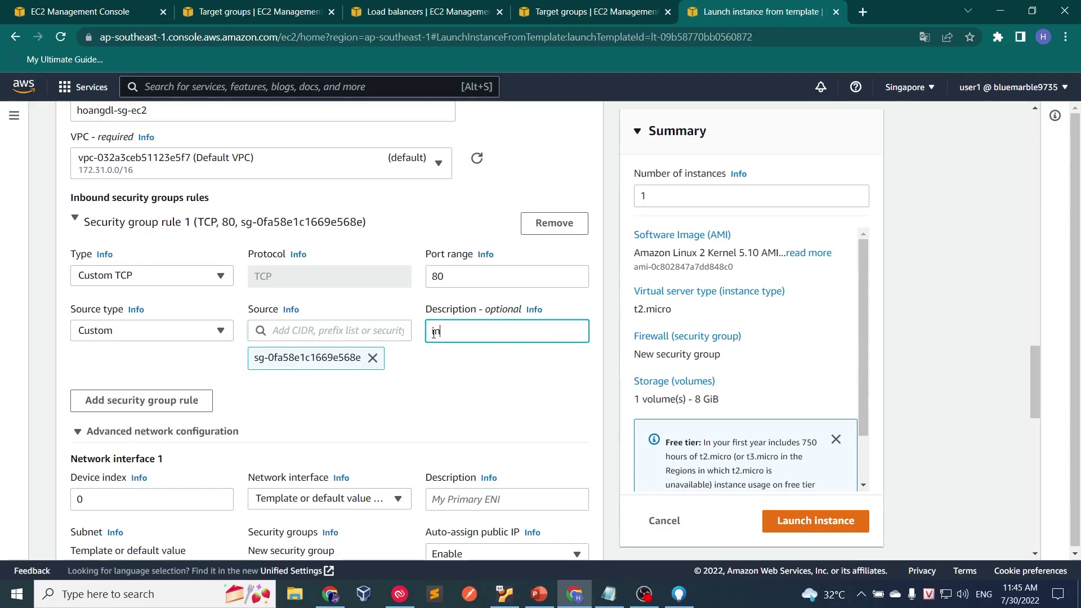
text(bound for ALB)
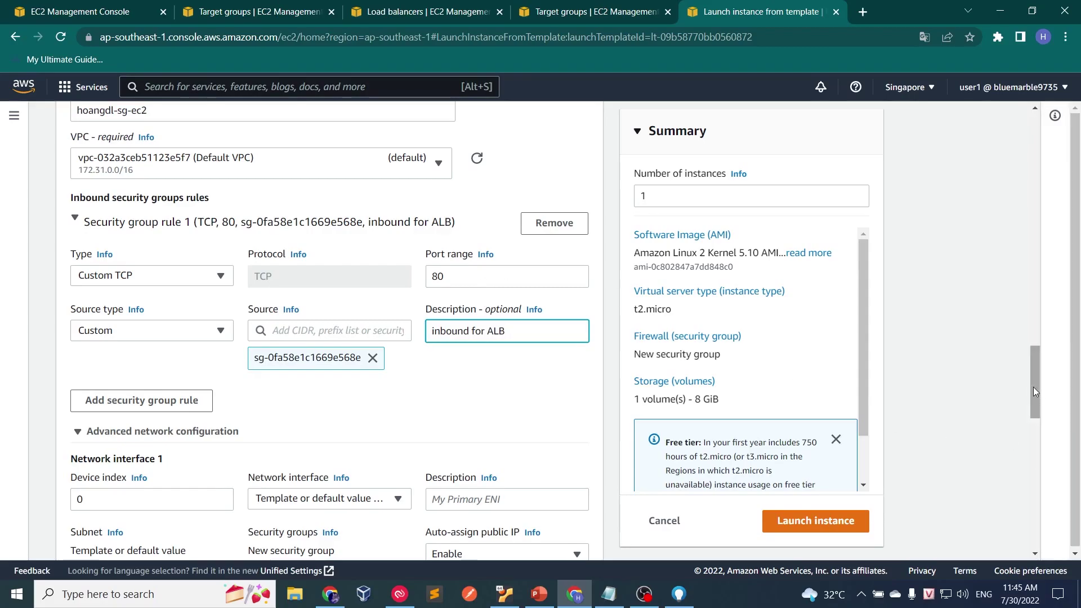
Review the storage volumes, resource tags and the nginx user data script of the instance configuration
drag(1033, 387, 1028, 447)
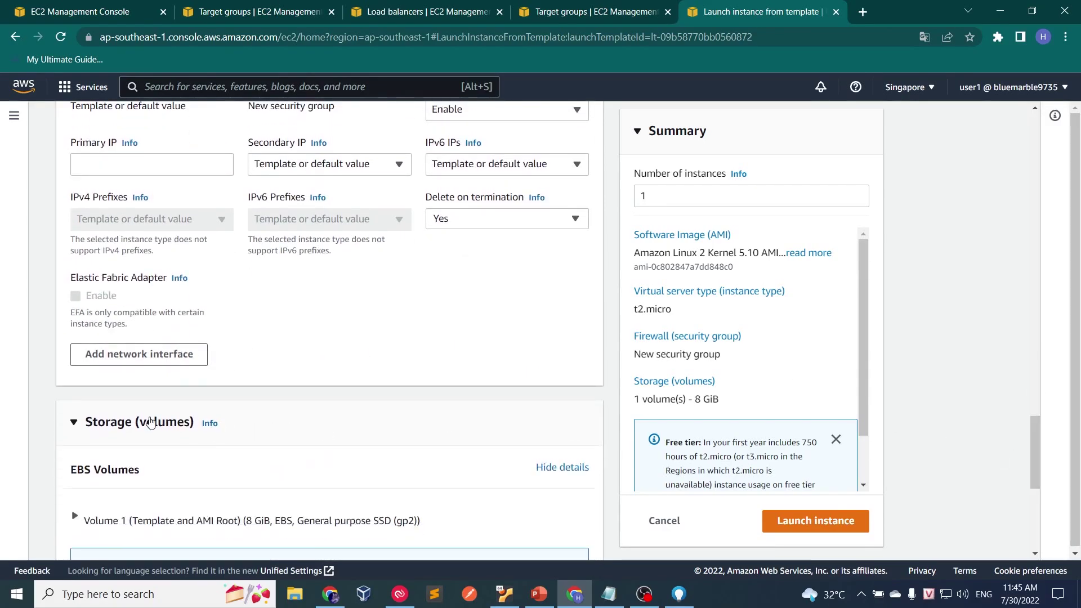
scroll(219, 377, down, 5)
scroll(231, 397, down, 2)
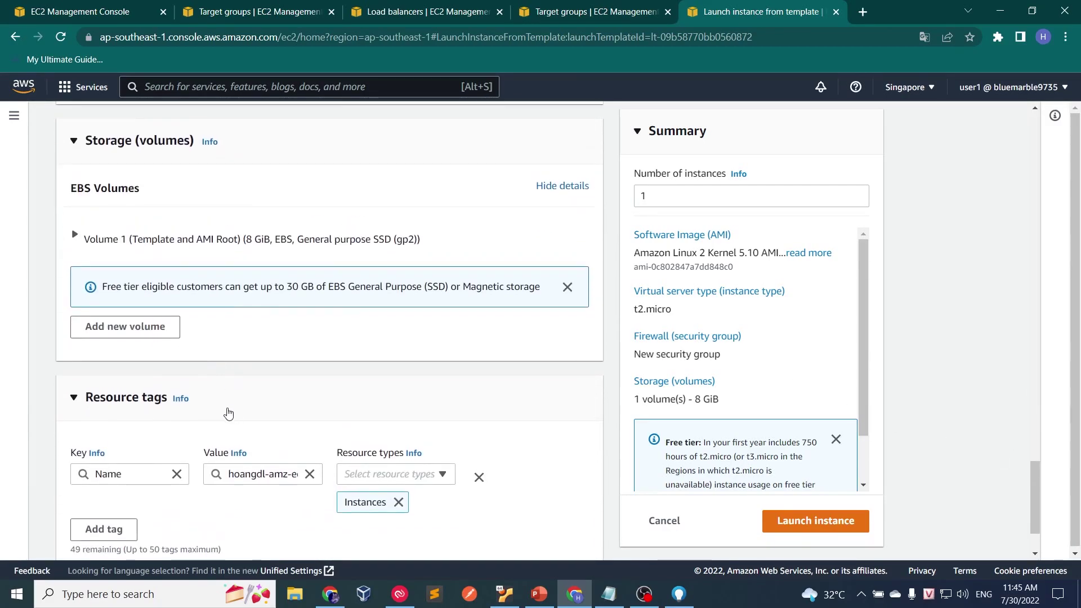
click(107, 532)
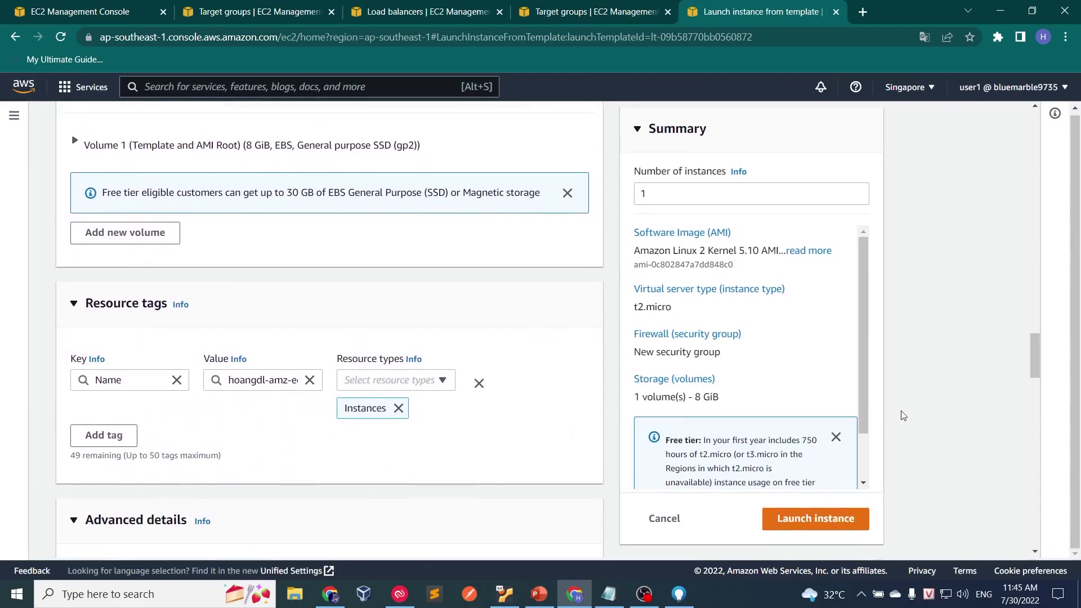
drag(1033, 465, 1045, 523)
drag(330, 413, 77, 326)
click(265, 397)
double_click(212, 355)
drag(78, 398, 184, 399)
click(135, 398)
click(146, 398)
drag(130, 399, 211, 394)
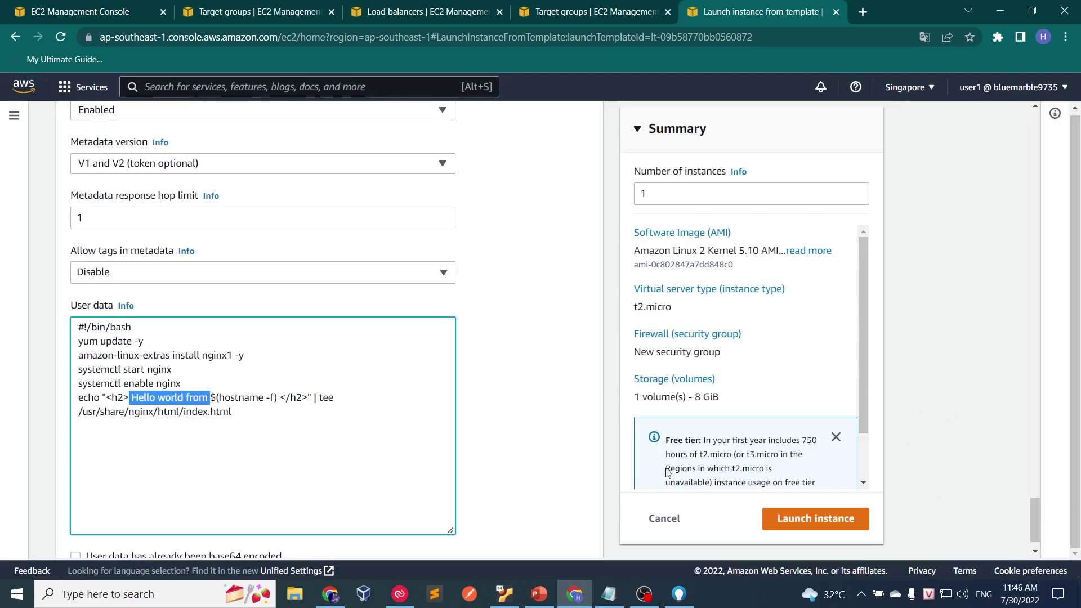
Try to launch the instance with security group name hoangdl-sg-ec2, and reopen the instance configuration for editing
scroll(557, 439, down, 1)
click(799, 513)
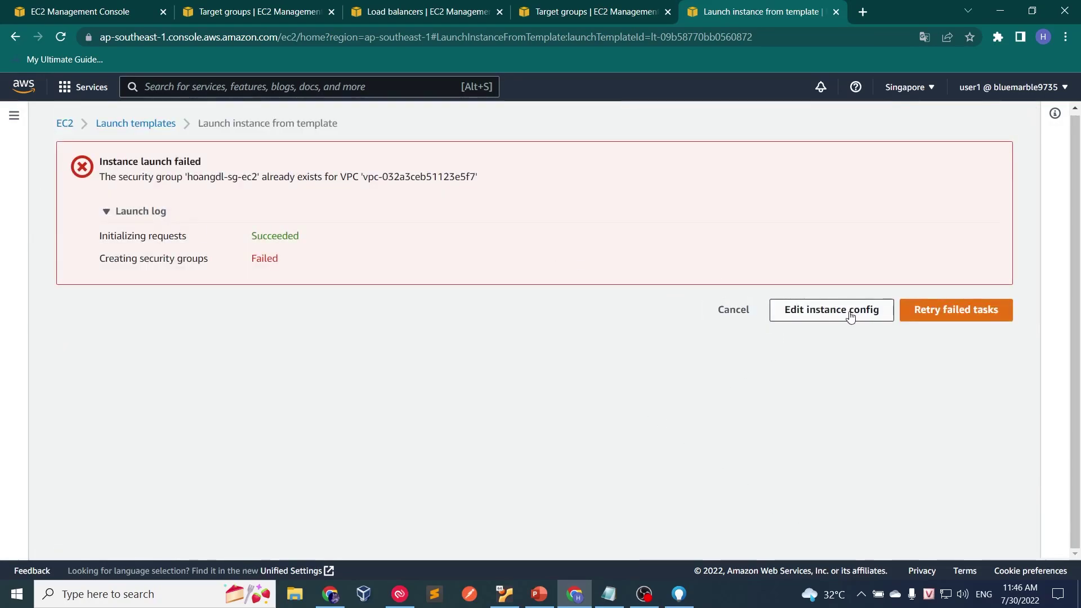
click(851, 317)
drag(1038, 131, 1035, 520)
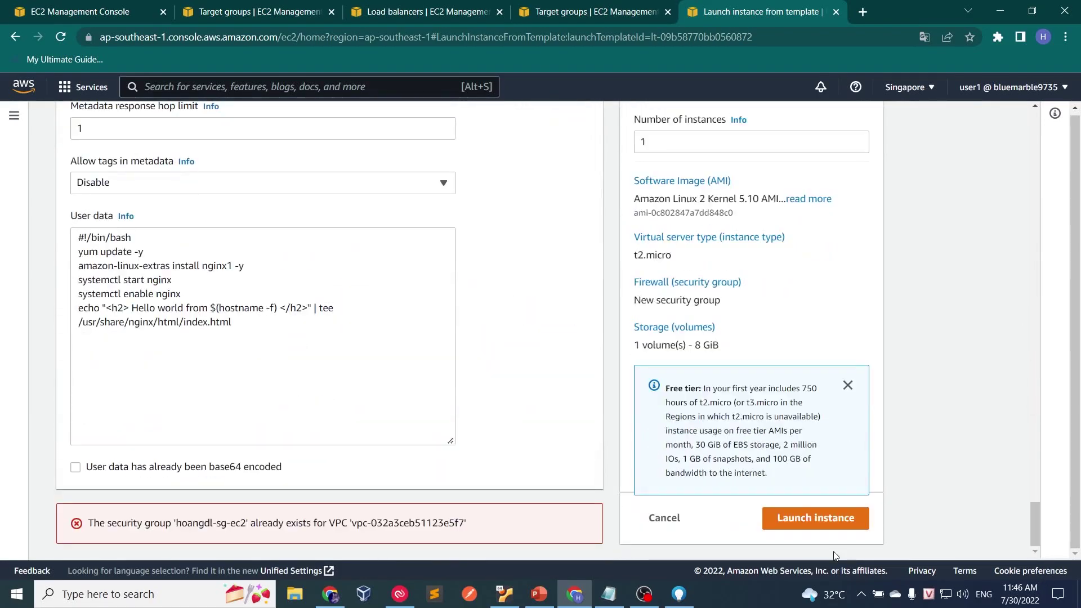
click(822, 518)
click(845, 308)
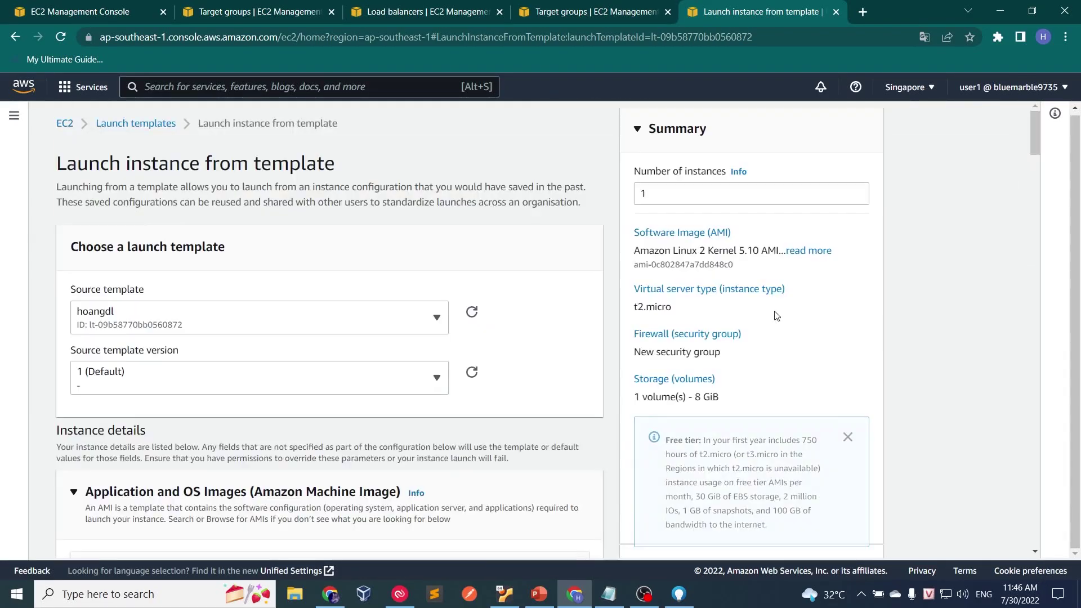
Change the new security group's description to hoangdl-sg-for-ec2
key(ctrl+a)
drag(1038, 135, 1033, 551)
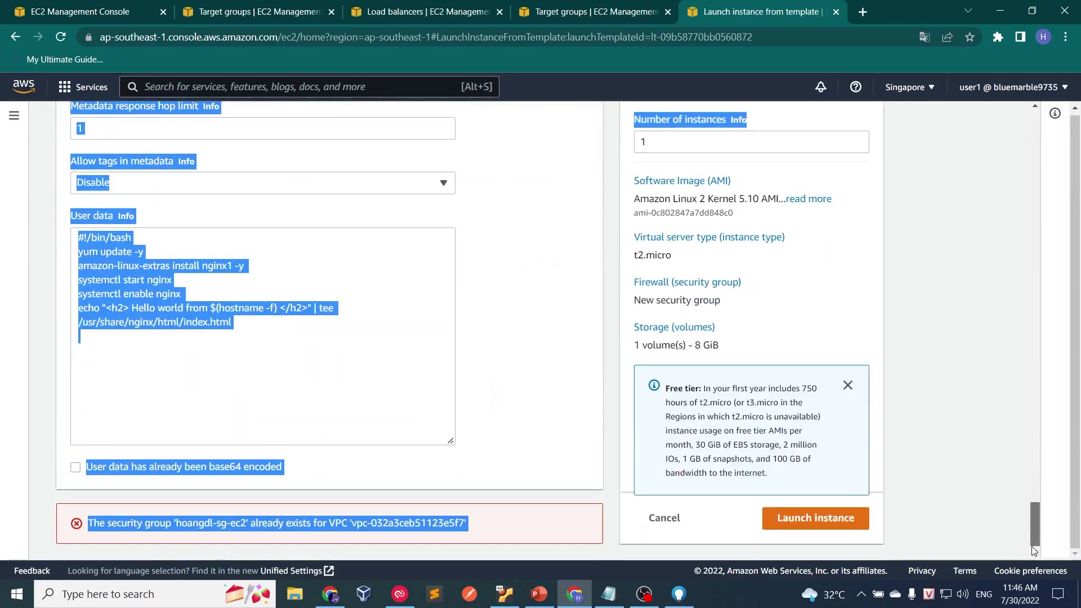
click(338, 559)
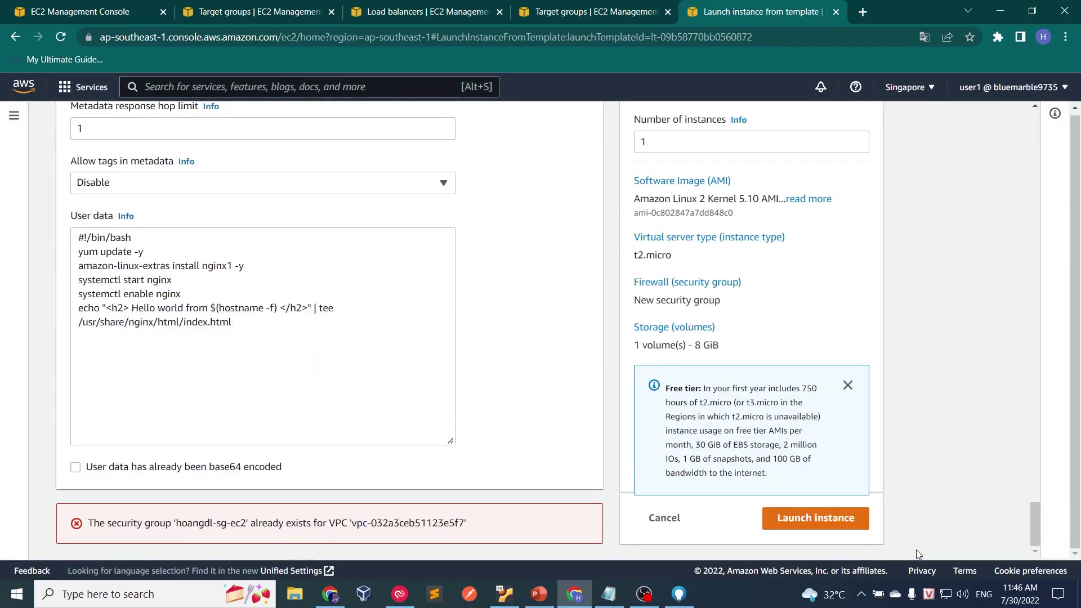
drag(1034, 530, 1072, 277)
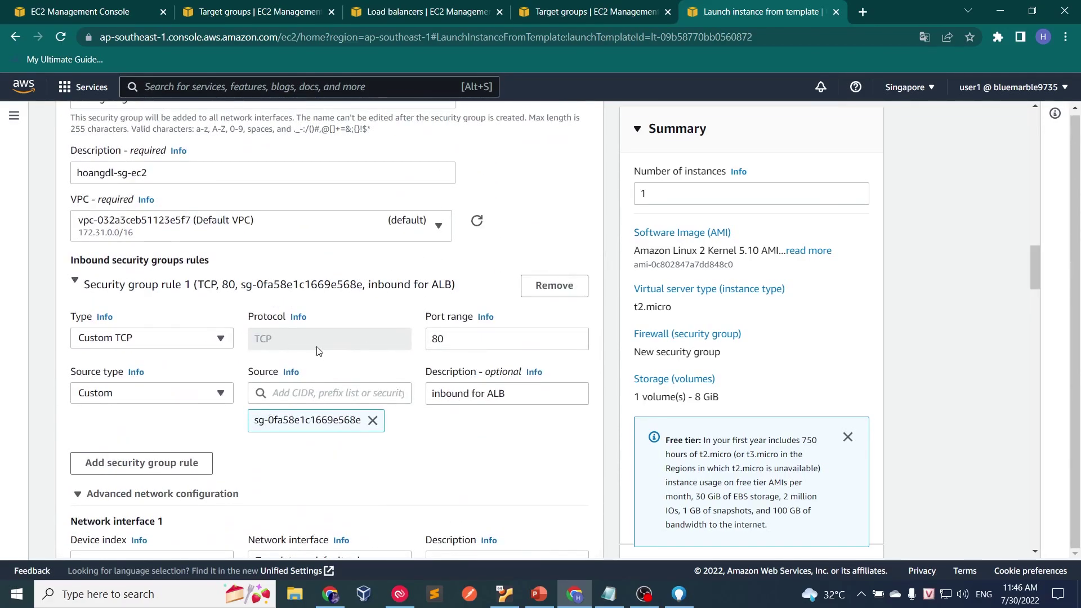
scroll(236, 316, up, 1)
click(178, 236)
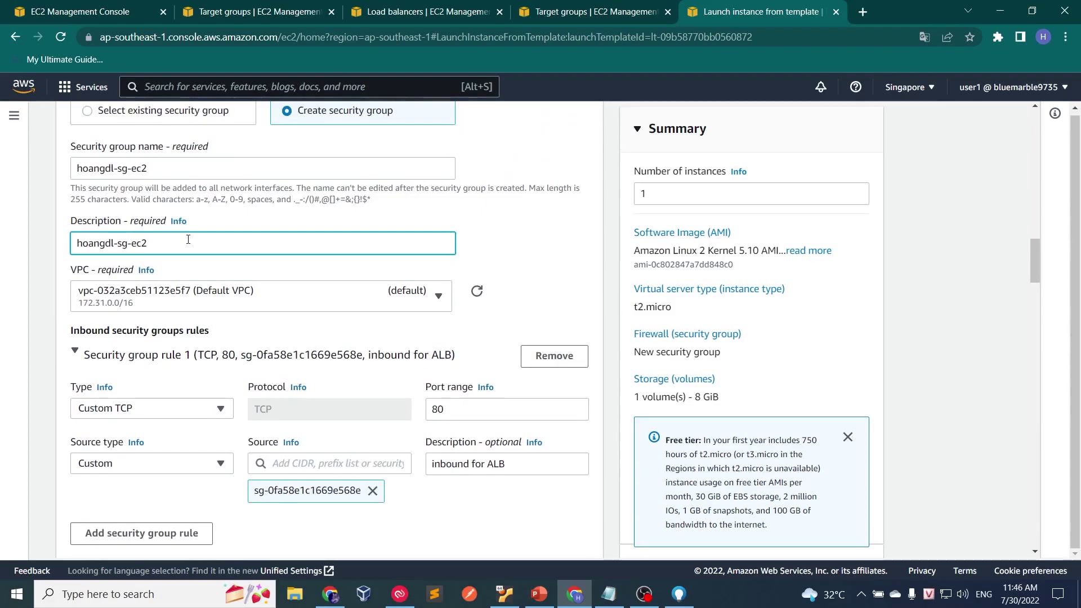
key(BackSpace)
key(BackSpace)
text(for )
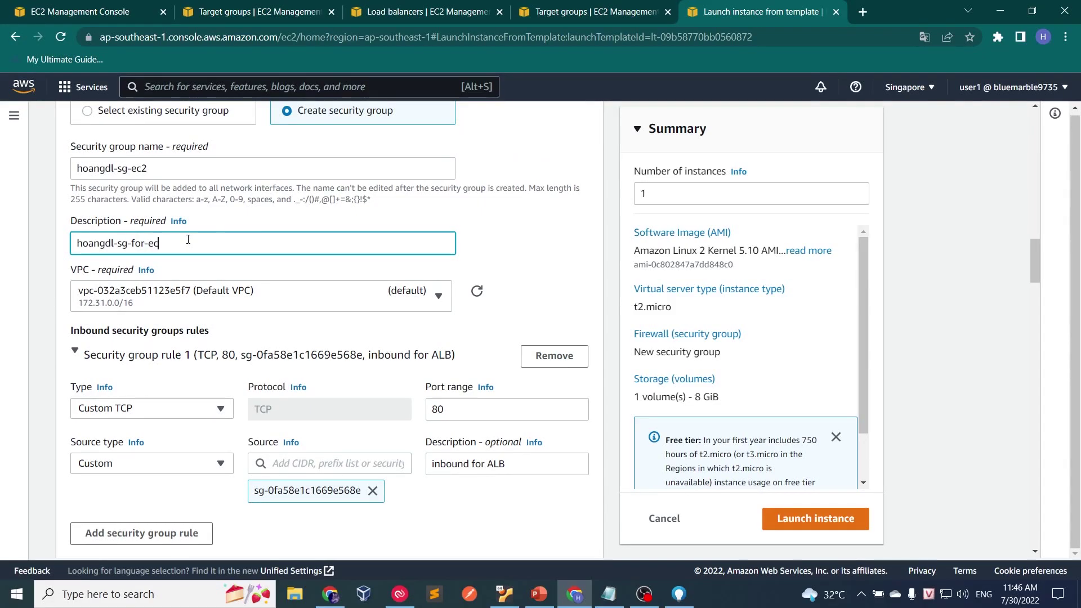
text(ec2)
Try launching the instance again with only the security group description changed
click(850, 521)
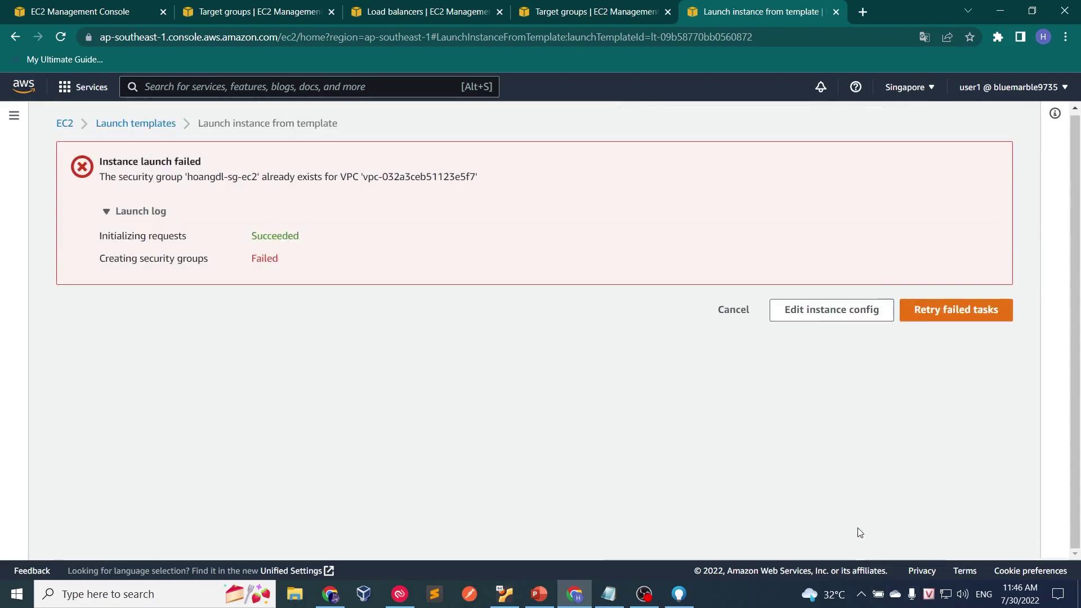
click(822, 309)
drag(1029, 145, 1035, 523)
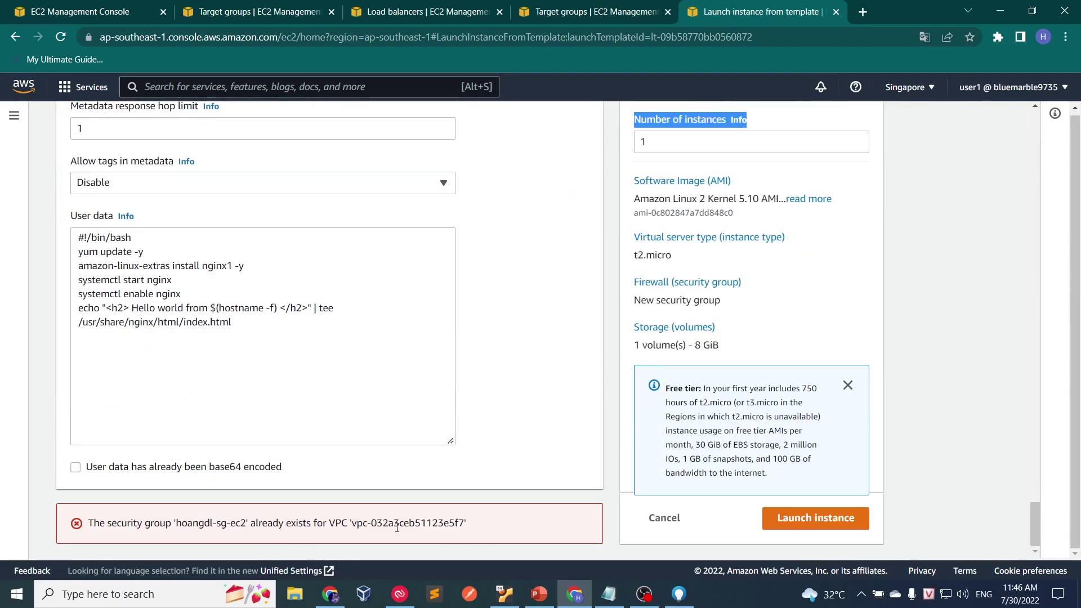
click(852, 528)
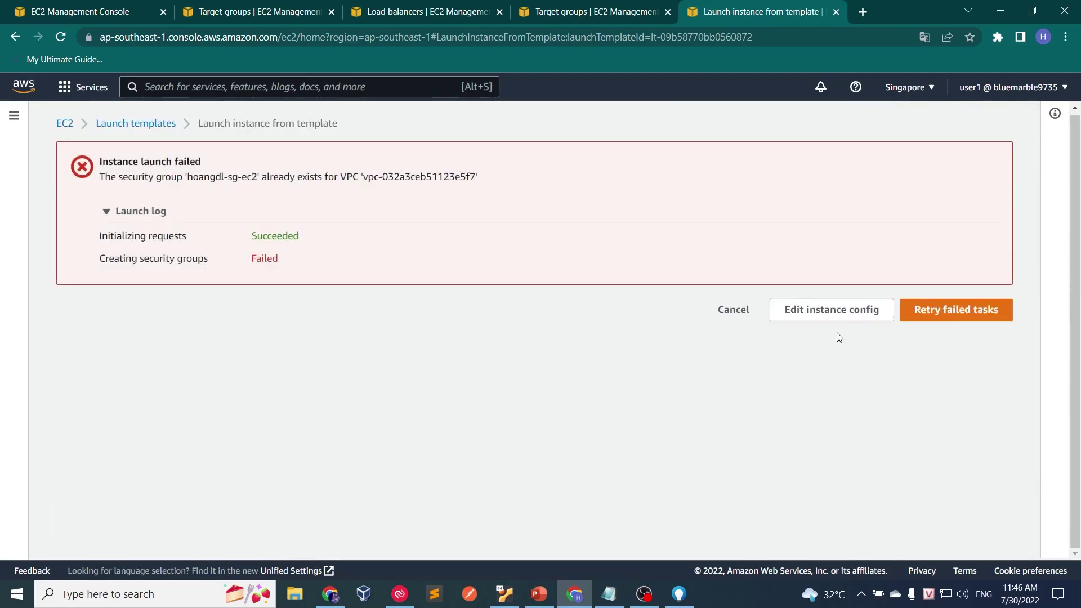
Reopen the instance configuration and change the security group's name to end in "-for-ec2"
click(820, 311)
drag(1035, 137, 1067, 274)
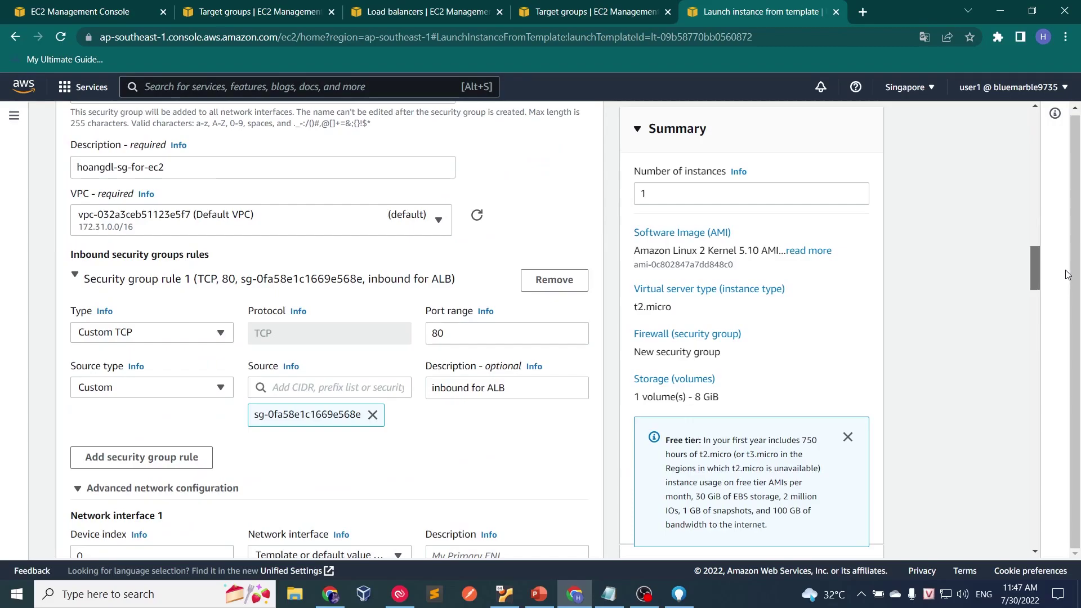
scroll(1067, 274, up, 2)
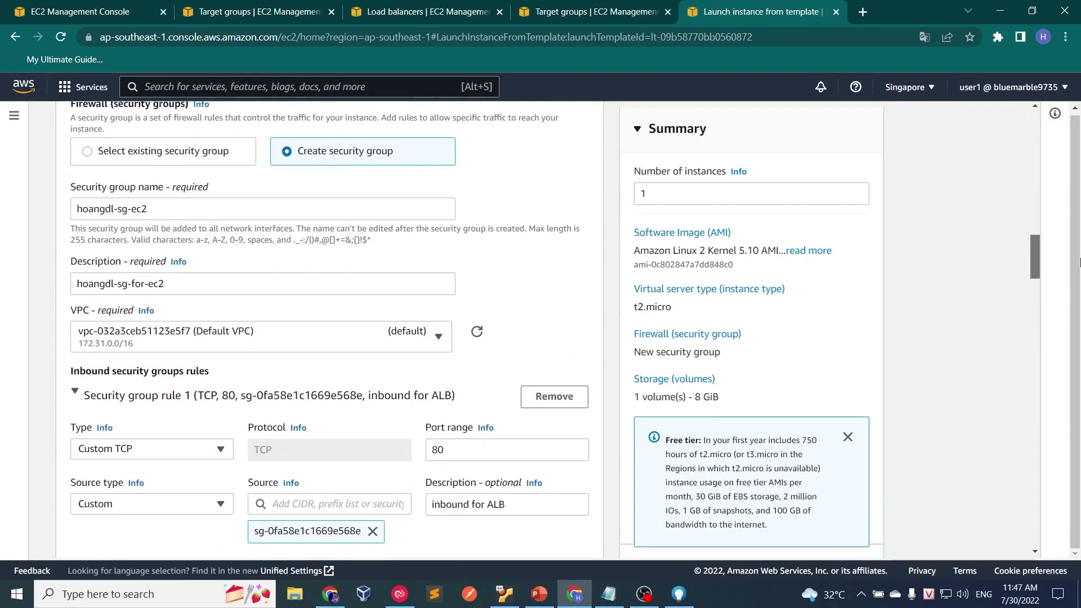
click(247, 215)
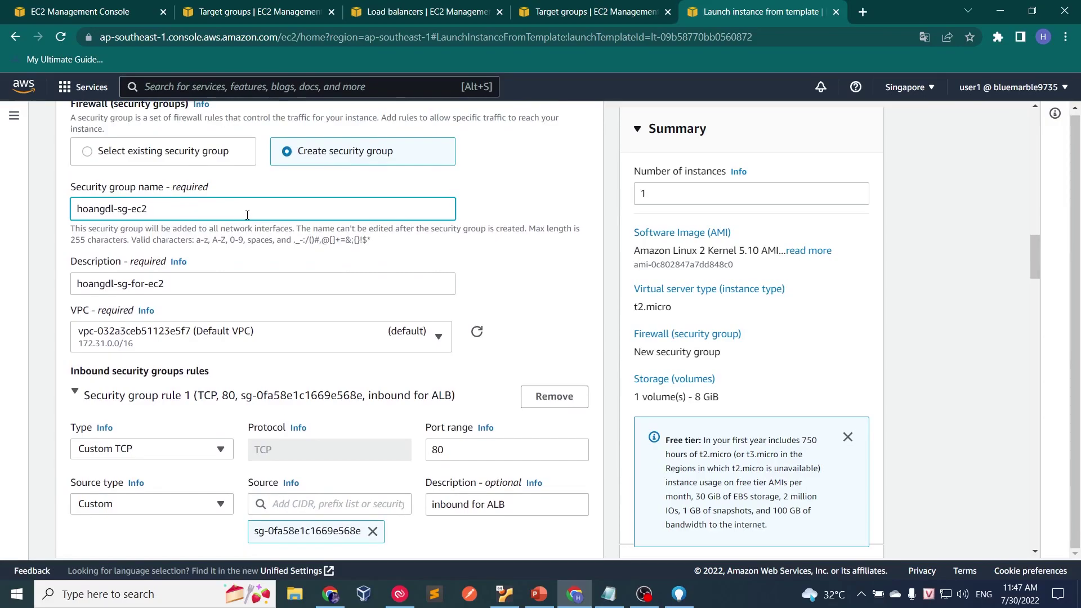
text(-for-ec2)
Launch the instance with the renamed security group and return to the list of launch templates
click(787, 526)
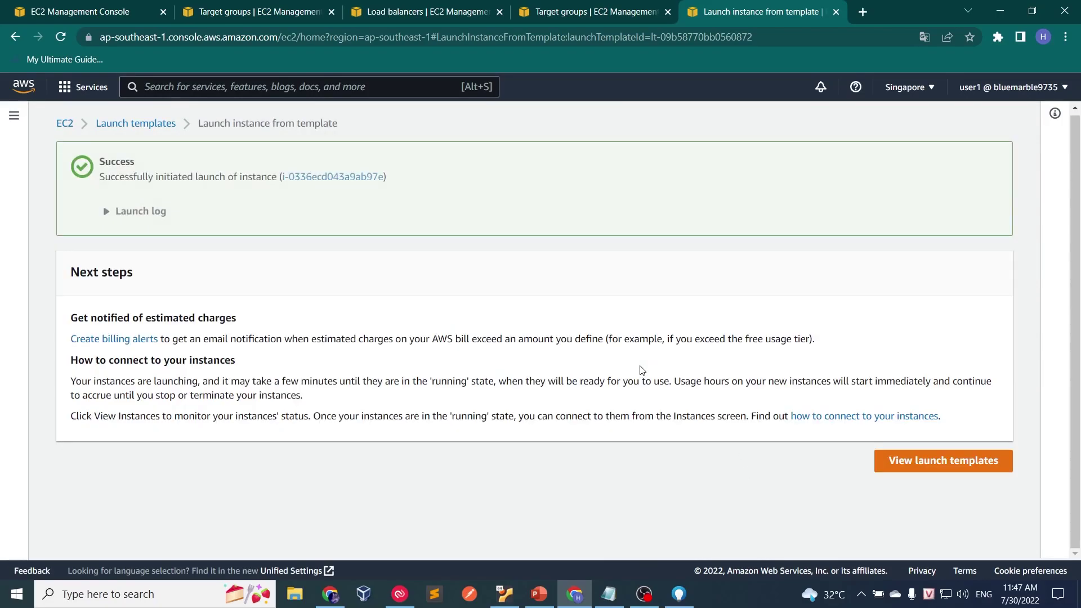
click(945, 463)
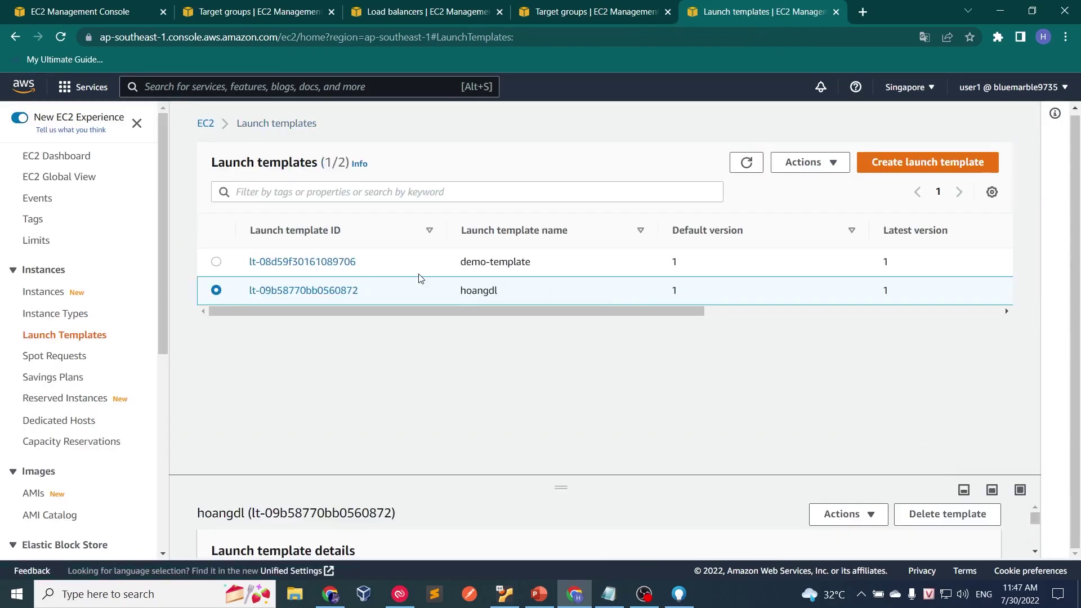
Start another instance launch from the hoangdl launch template, choosing hoangdl as the source template
click(39, 292)
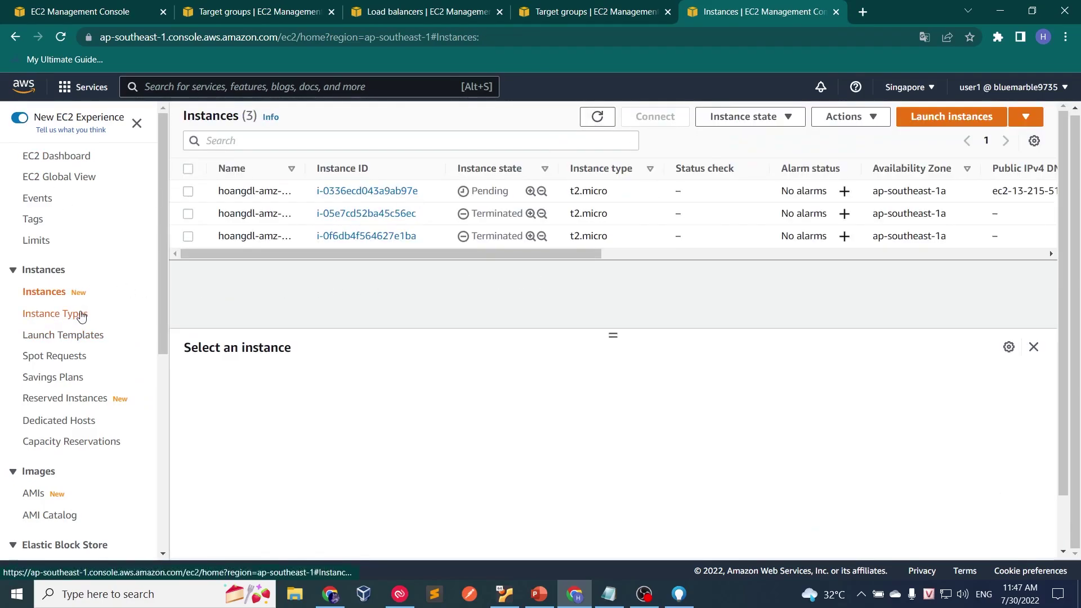
click(64, 336)
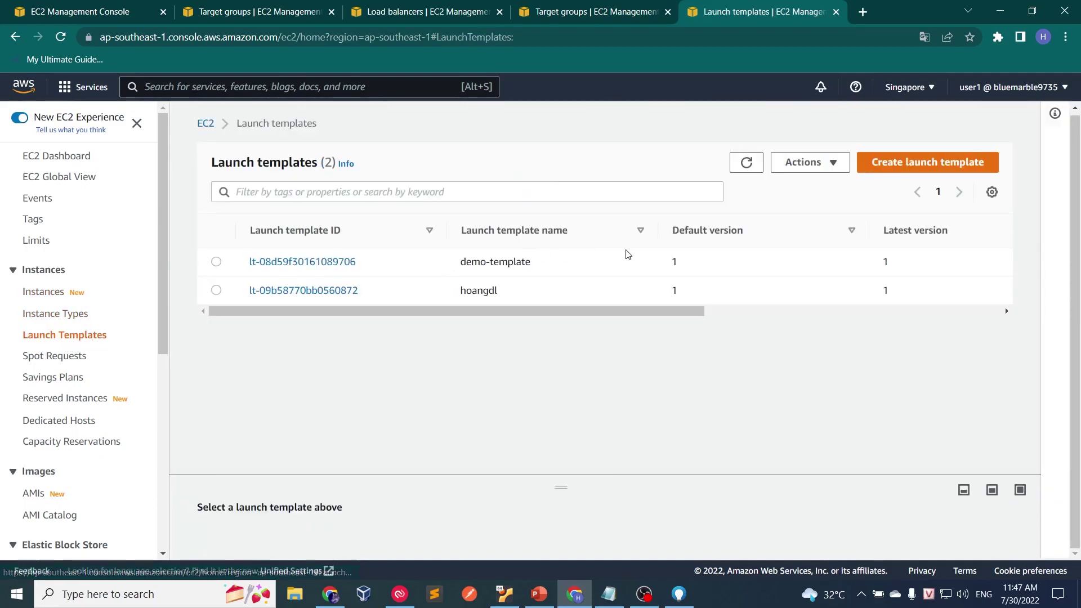
click(216, 290)
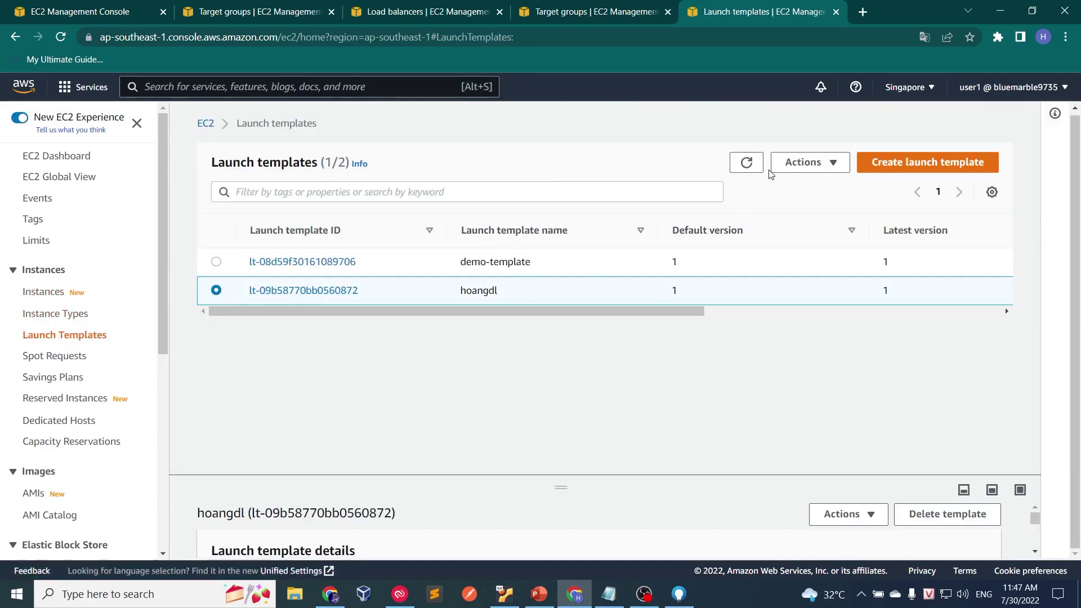
click(809, 162)
click(811, 185)
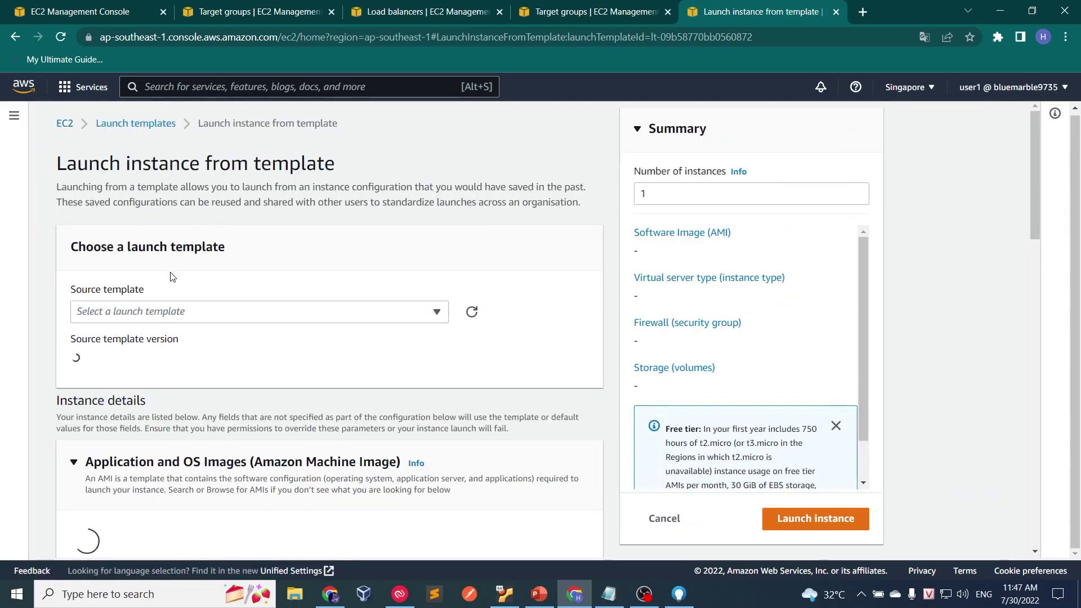
click(146, 313)
click(160, 394)
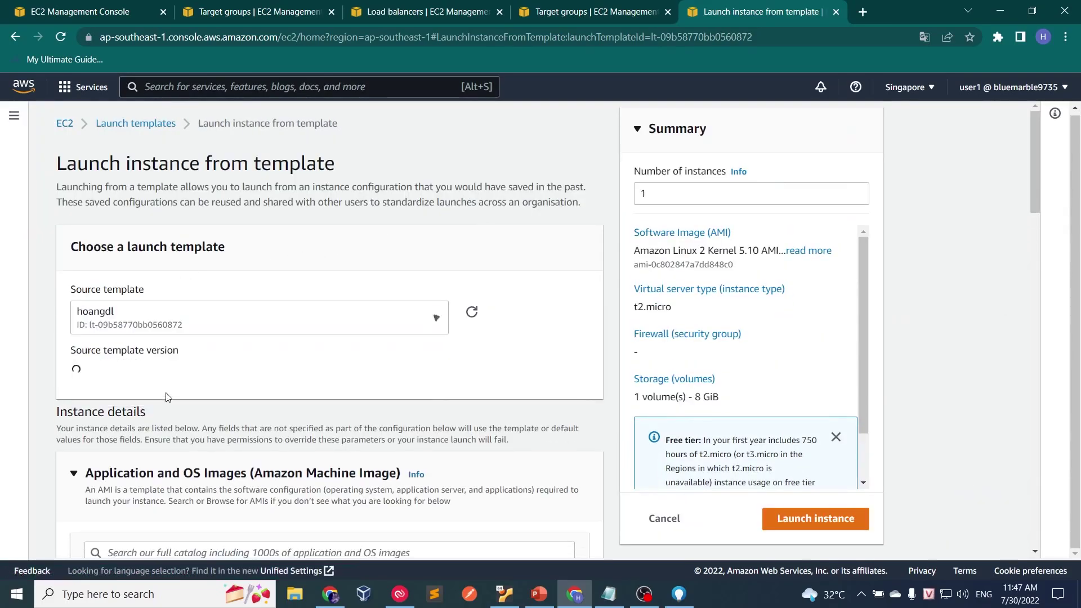
Switch the instance's machine image selection from the catalog AMI to the quick-start images
drag(1028, 166, 982, 230)
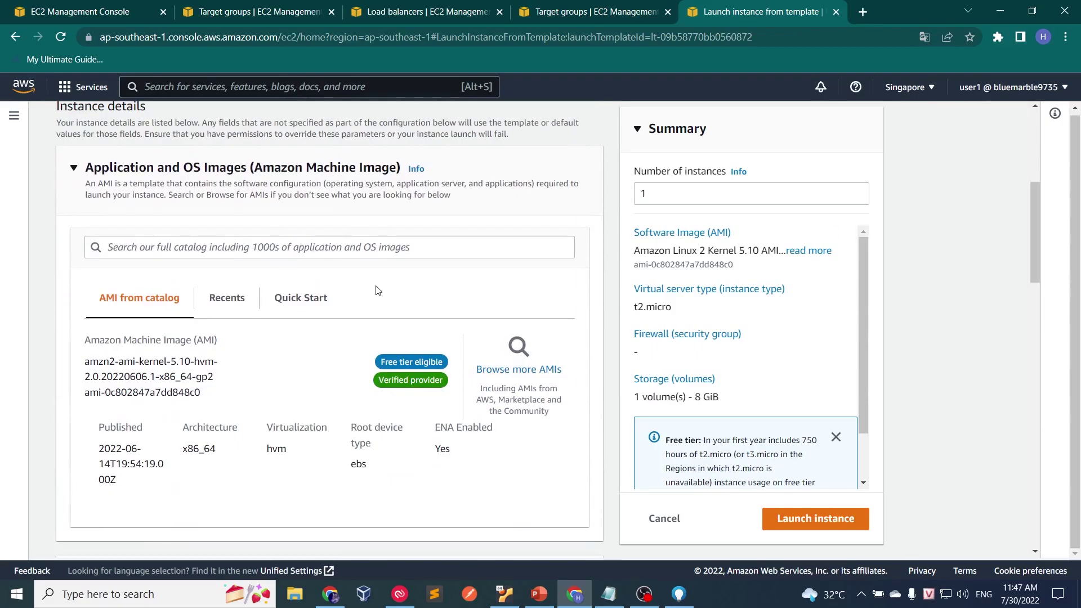
click(298, 296)
click(814, 393)
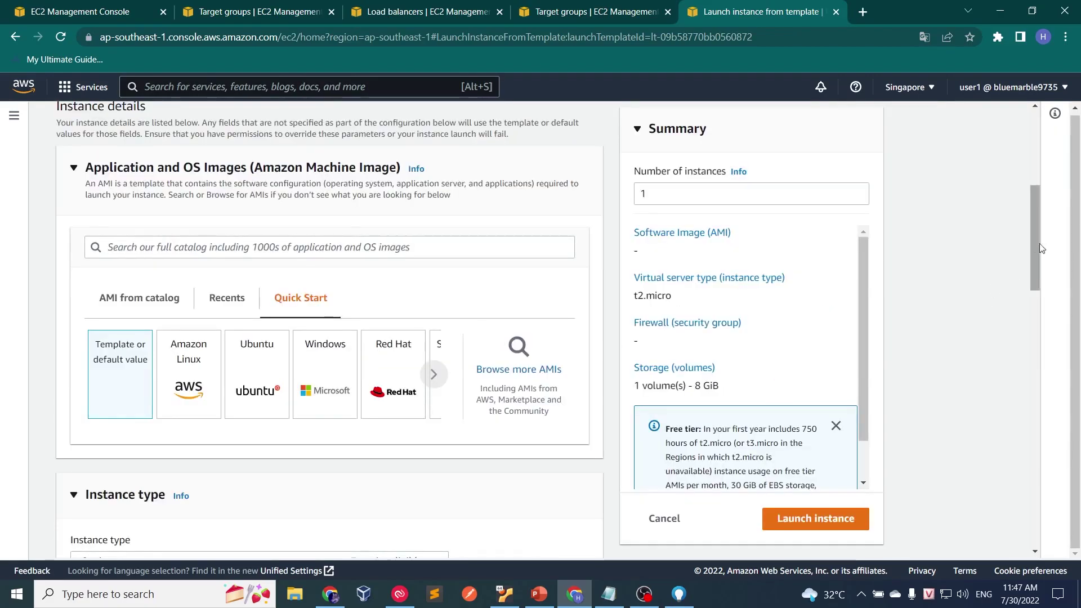
Replace the template's security group with the existing group hoangdl-sg-ec2-for-ec2 in the network settings
drag(1034, 211, 1028, 293)
click(269, 397)
click(147, 443)
scroll(291, 408, down, 5)
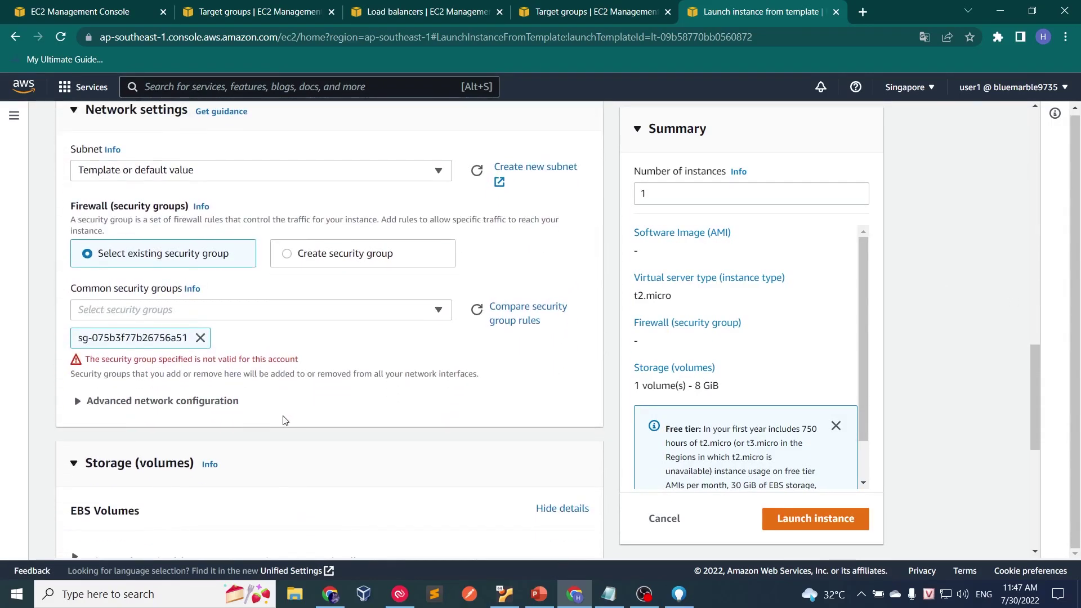
click(200, 338)
click(219, 310)
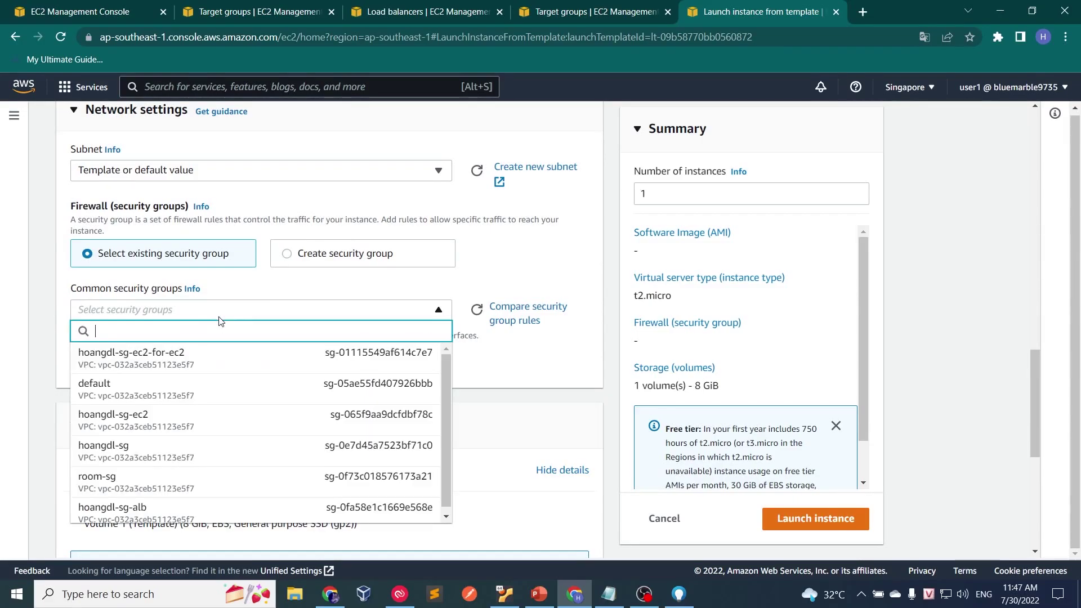
click(207, 355)
Expand the advanced details, check the nginx user data script, and try launching the instance
drag(1032, 363, 1032, 458)
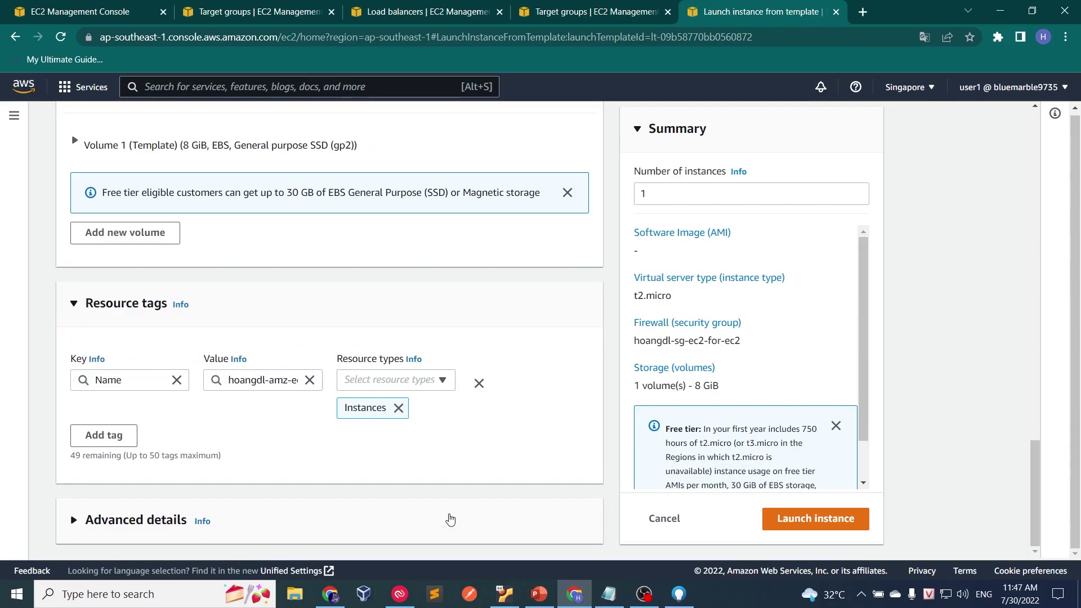
click(383, 521)
drag(1038, 313, 1019, 541)
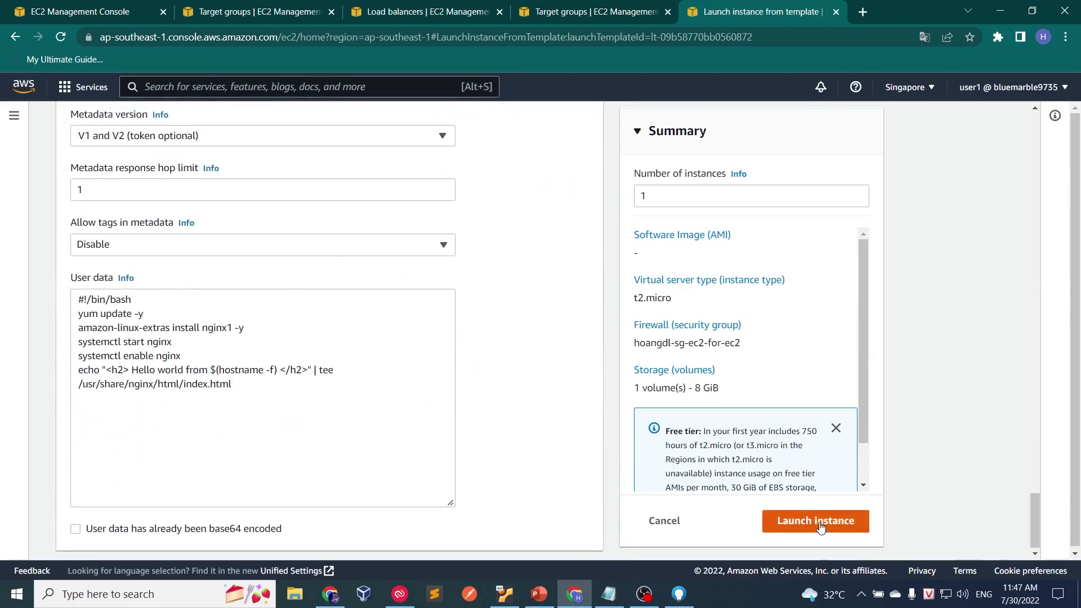
click(816, 520)
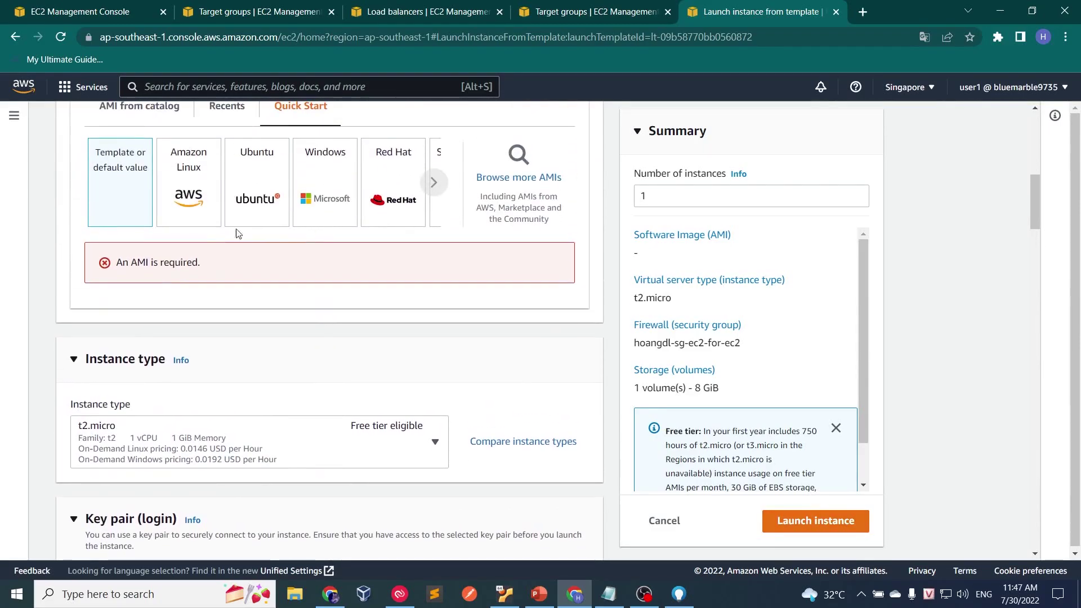
Choose the Amazon Linux quick-start AMI, launch the second instance, and return to the launch templates list
click(188, 199)
click(836, 402)
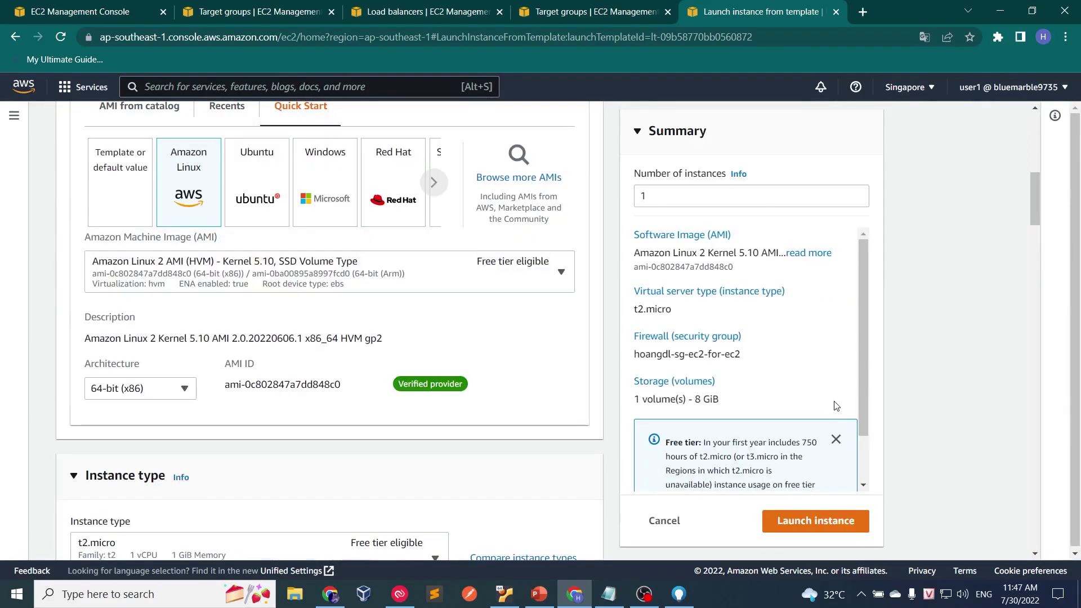
drag(1034, 200, 1035, 575)
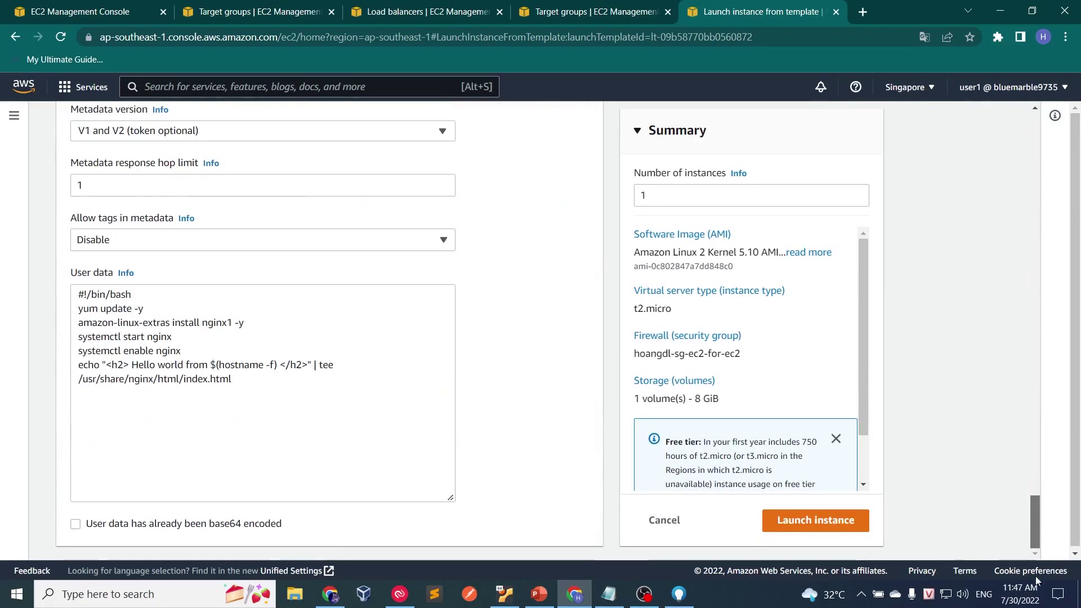
click(815, 521)
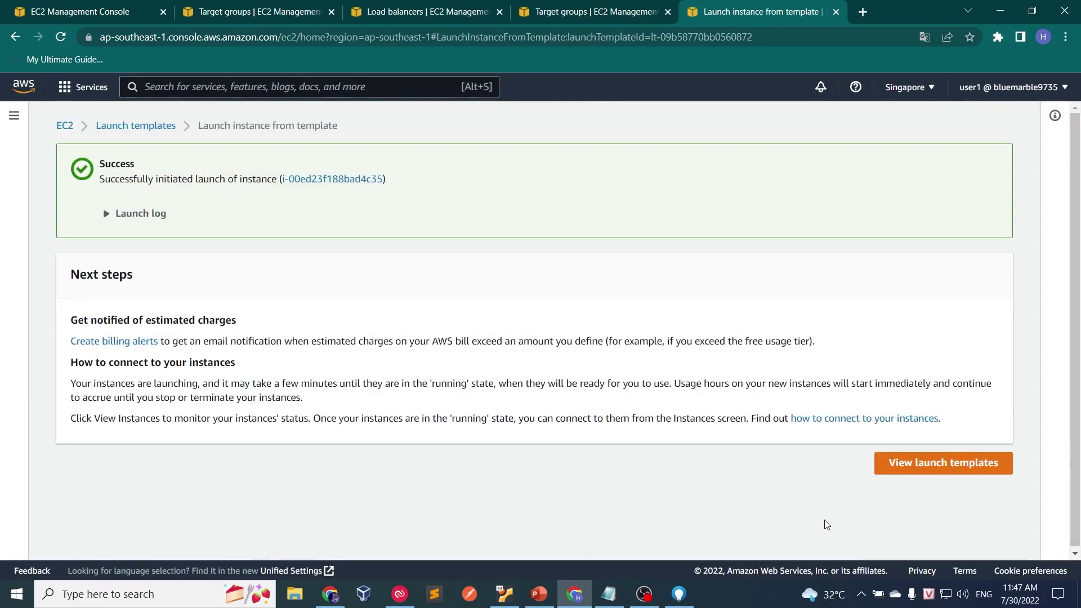
click(943, 463)
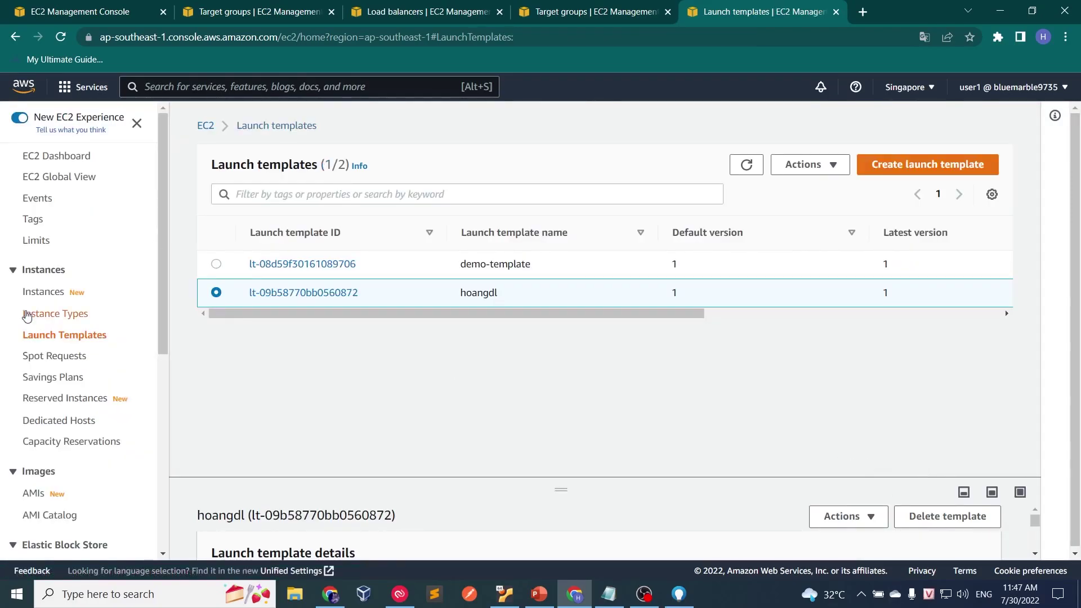
Refresh the instances list and check the state of the running instances
click(48, 294)
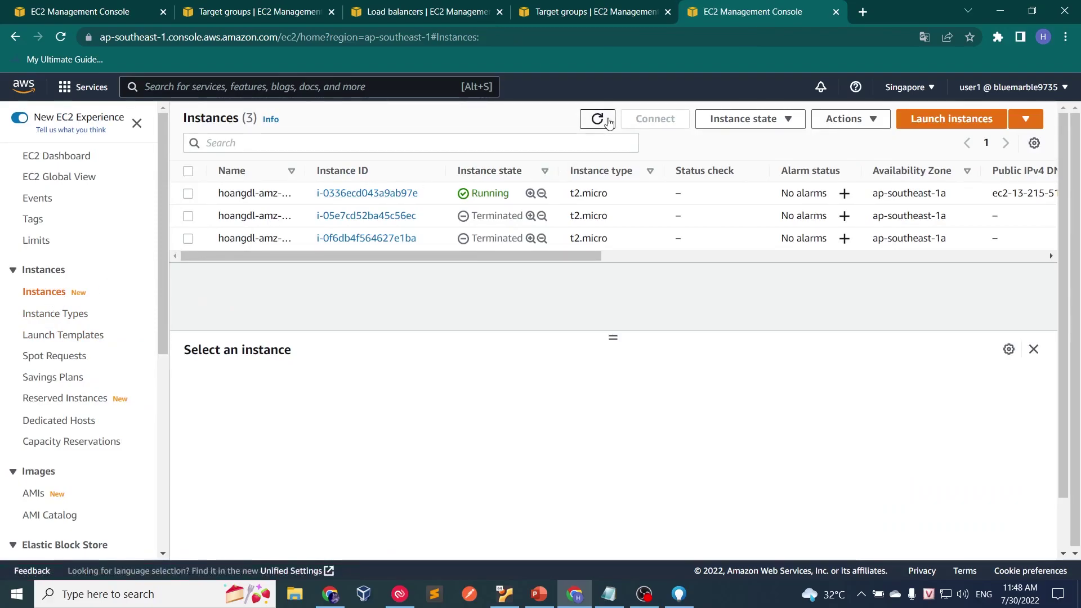
click(597, 119)
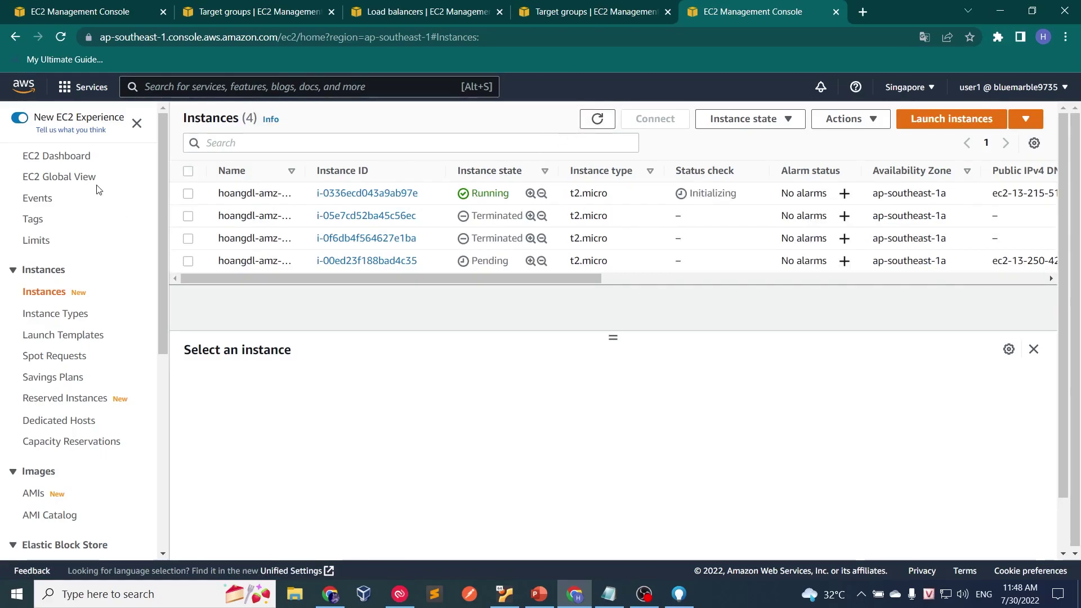
click(43, 291)
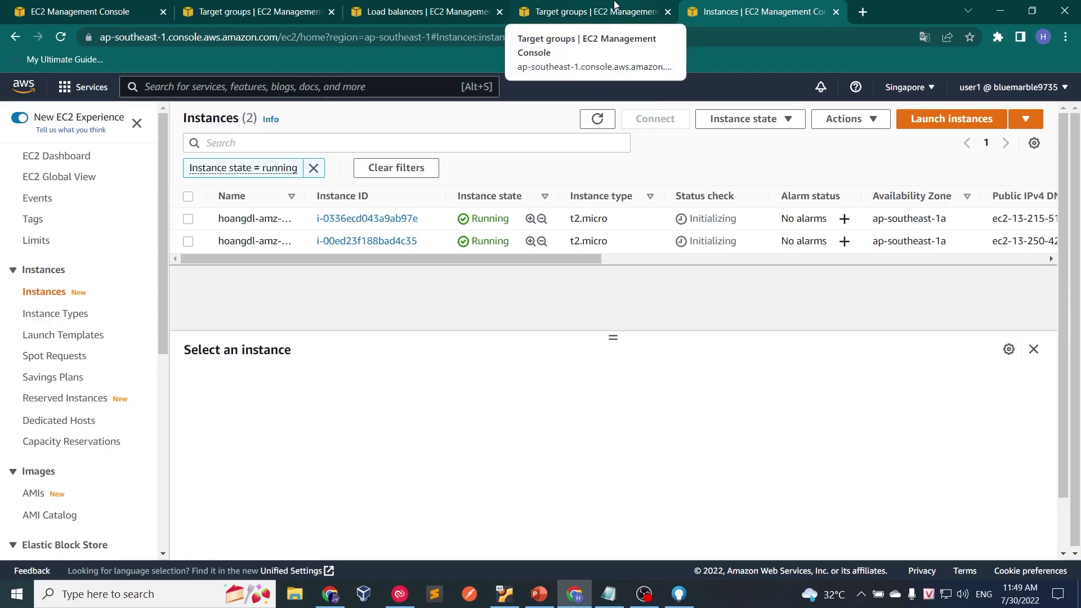
Open the registered targets of target group hoangdl-tg-alb and enlarge its details pane
click(615, 8)
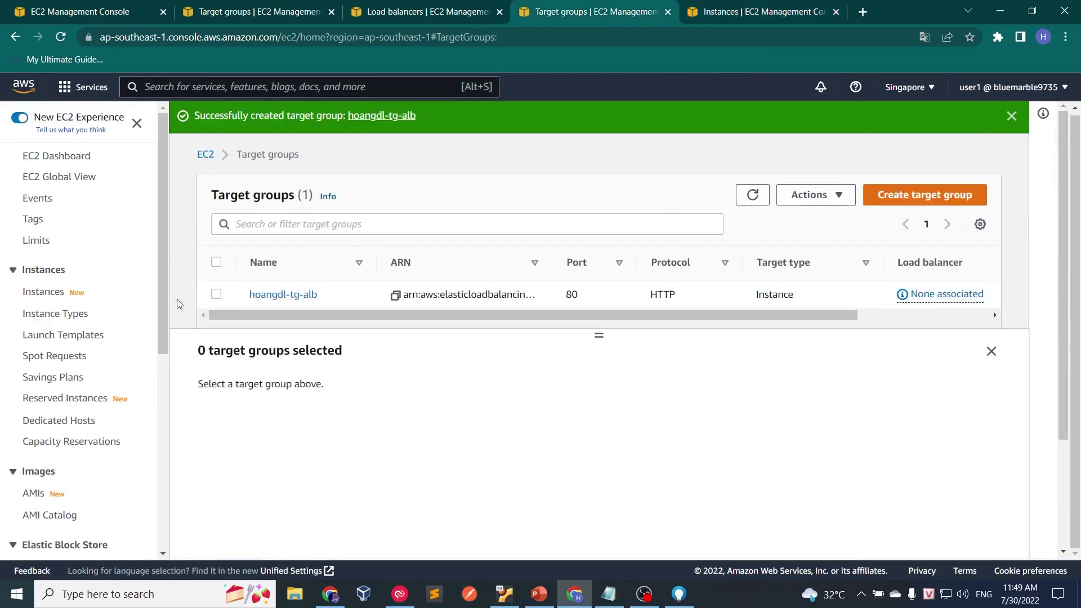
click(214, 295)
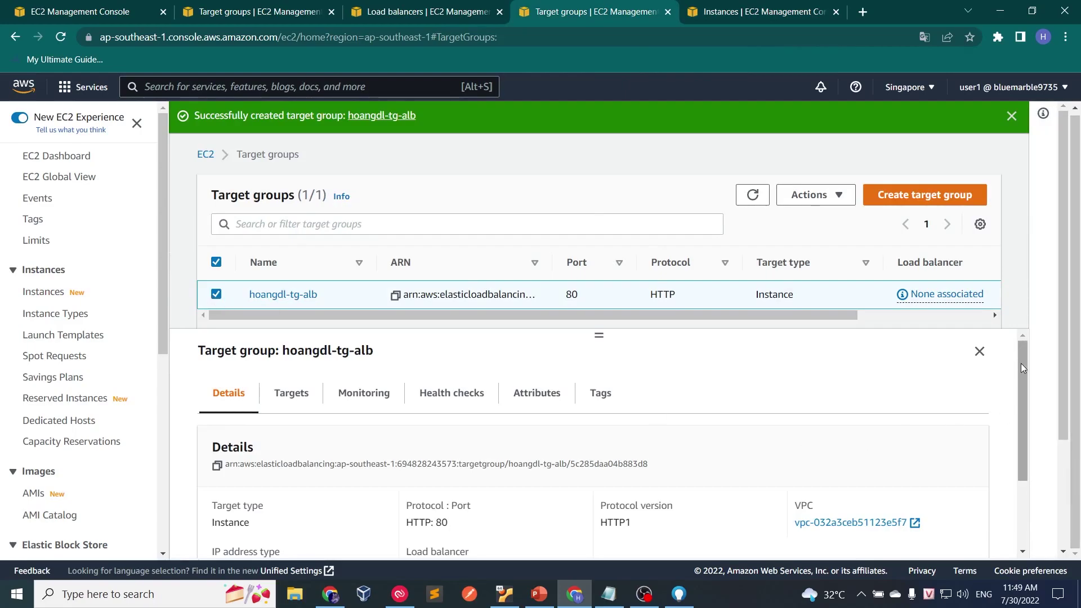
drag(1022, 368, 1025, 429)
scroll(1026, 430, up, 2)
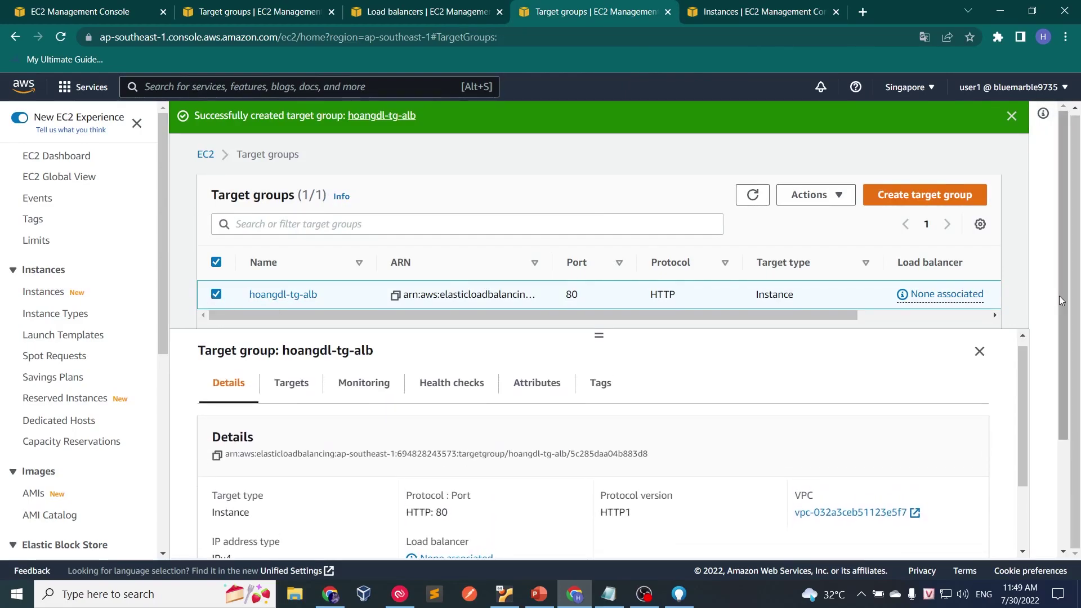
scroll(1057, 390, down, 2)
scroll(1057, 390, up, 1)
click(279, 400)
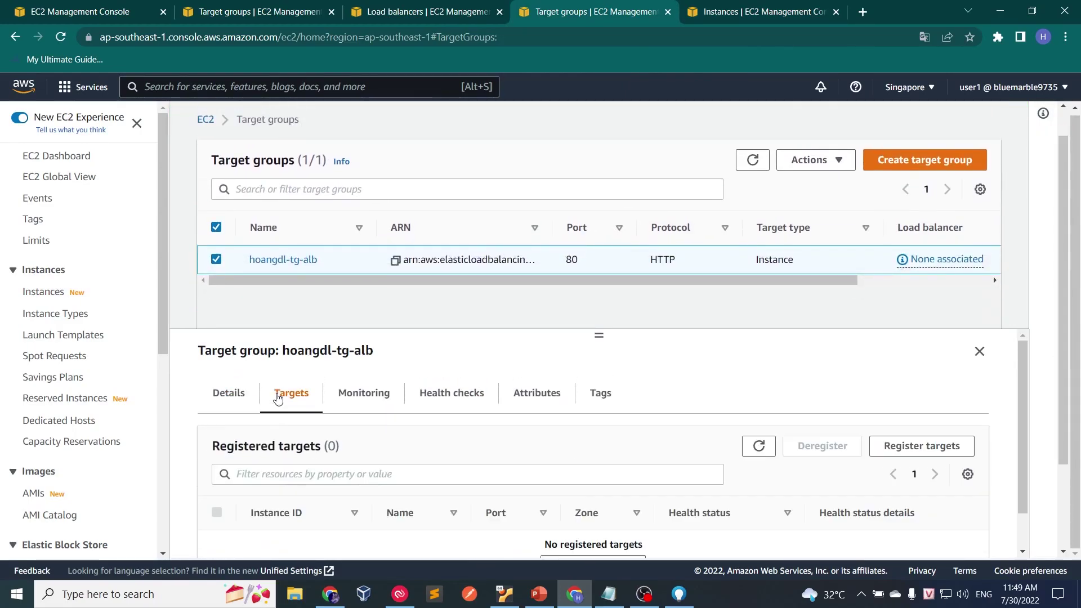
drag(602, 329, 602, 274)
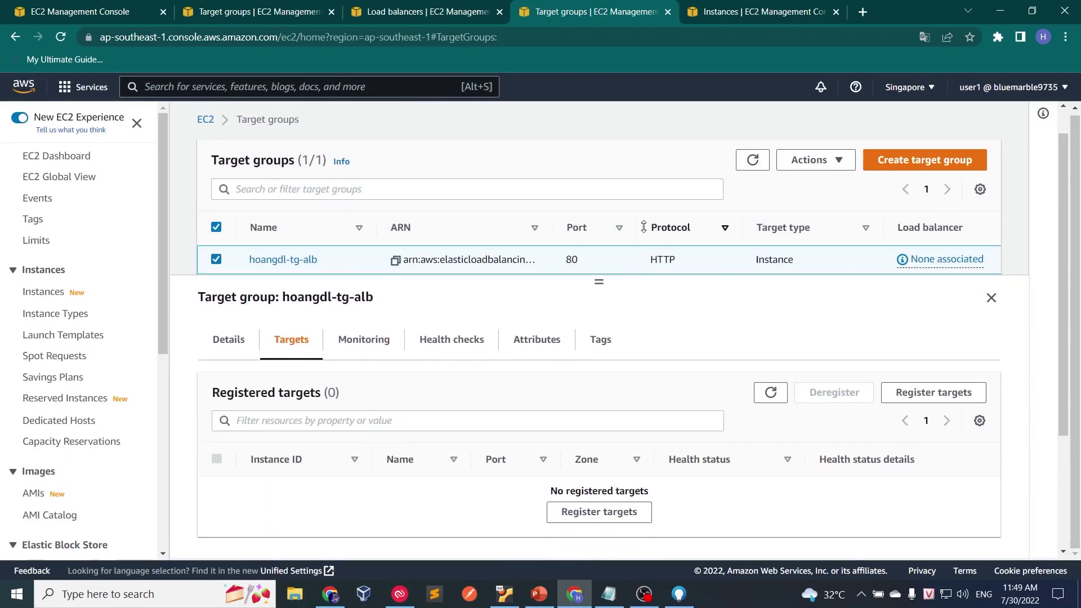
Register both available instances on port 80 as targets of hoangdl-tg-alb and collapse the details pane
click(605, 512)
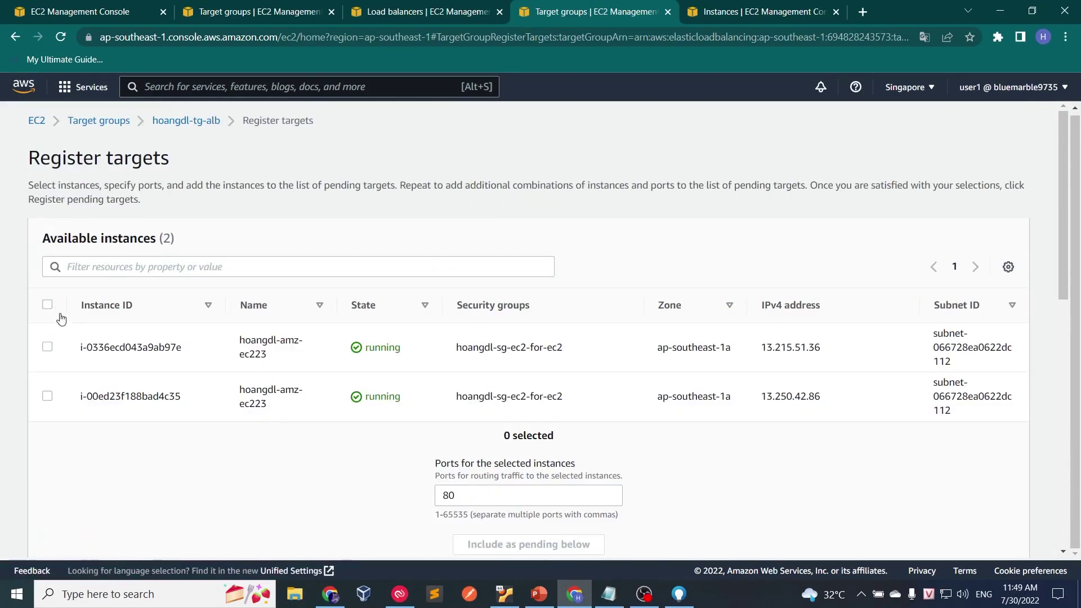
click(48, 305)
drag(1057, 250, 1025, 434)
click(960, 410)
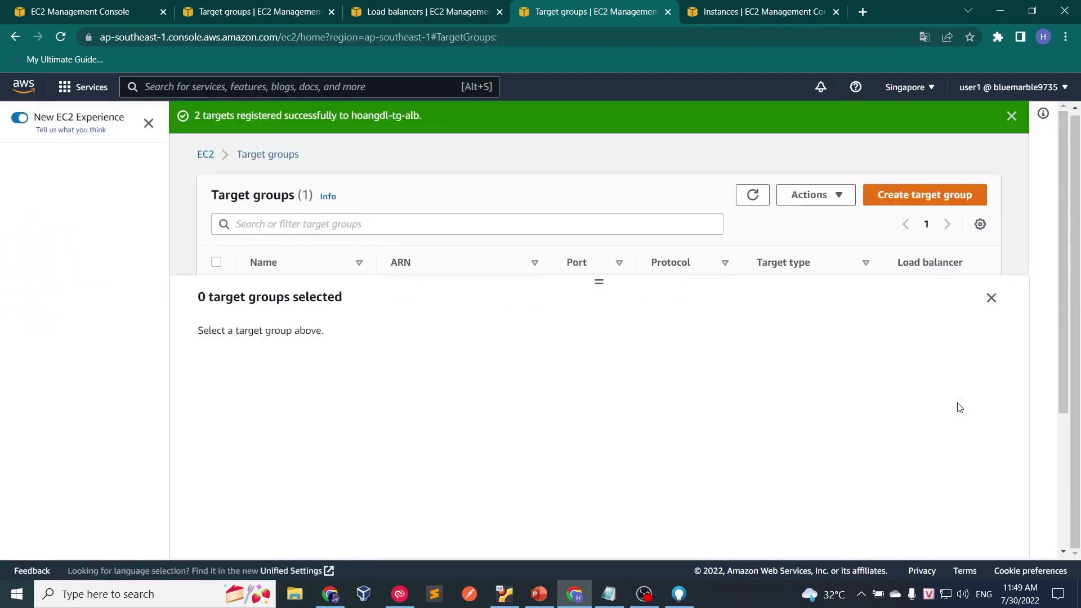
click(990, 297)
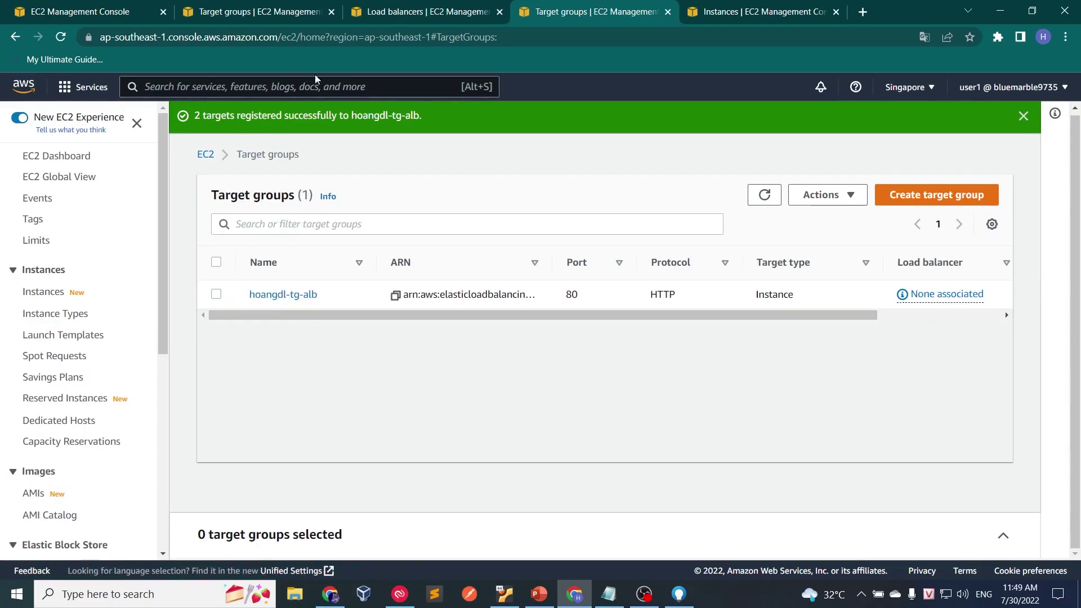
Refresh the target groups in the load balancer setup and forward the HTTP:80 listener to hoangdl-tg-alb
click(416, 12)
click(712, 374)
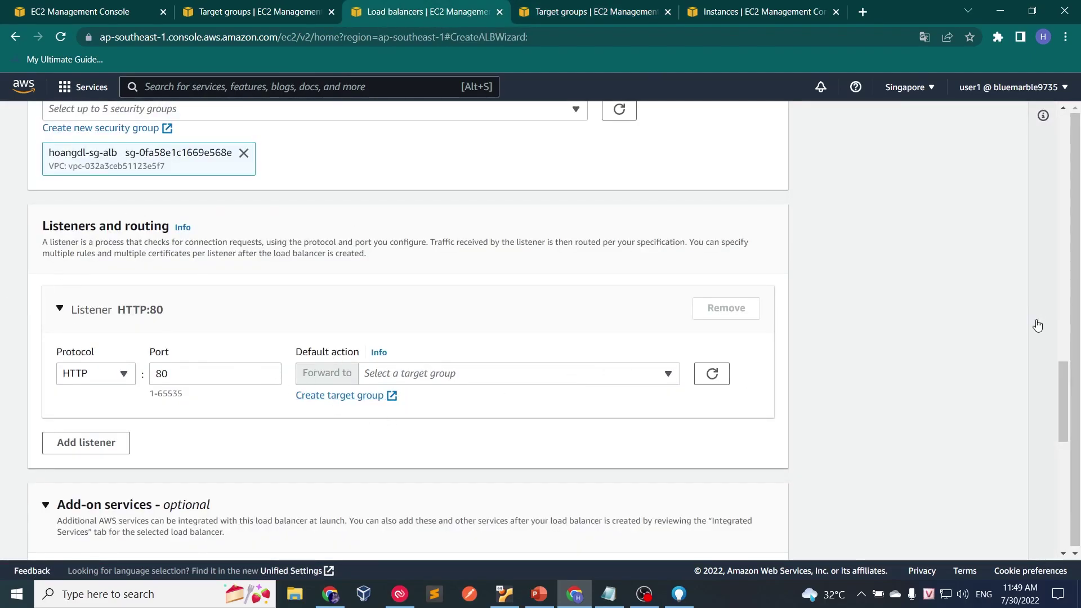
drag(1065, 378, 1065, 371)
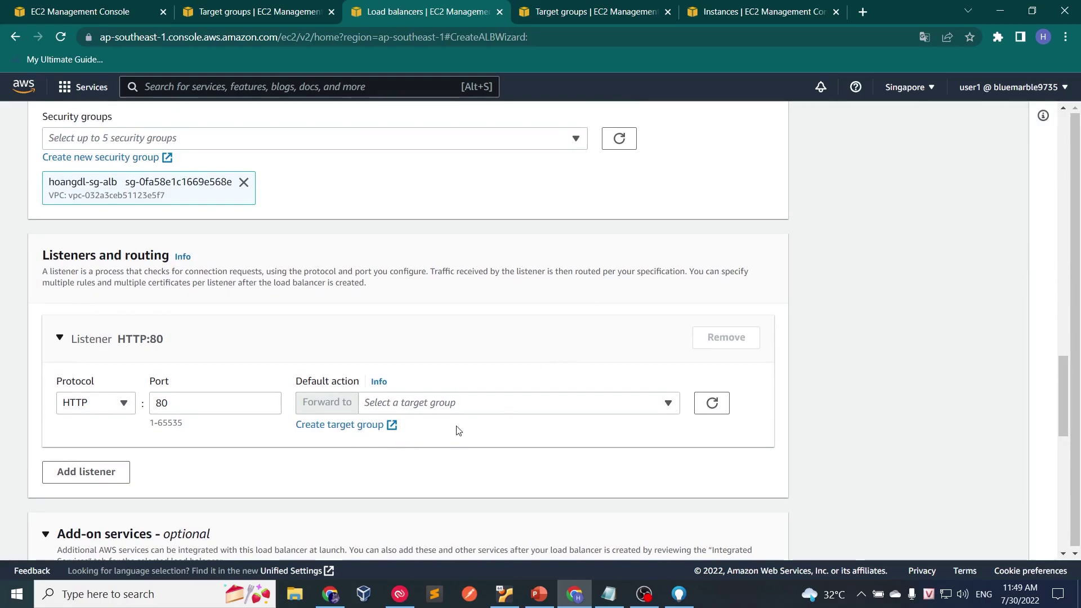
click(451, 403)
click(394, 451)
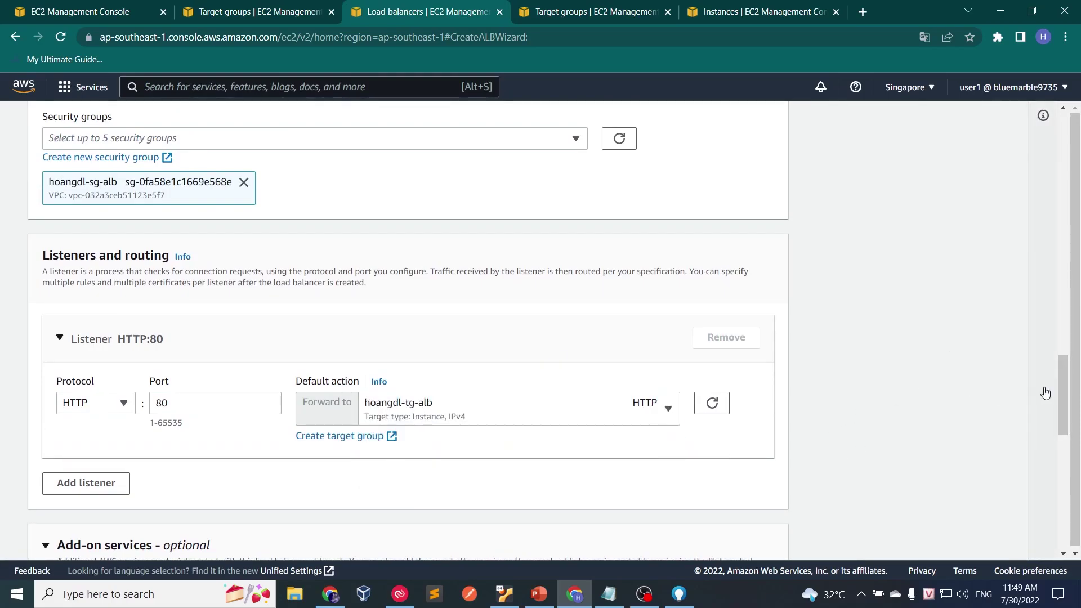
Review the summary, create the load balancer hoangdl-alb, and view its provisioning state in the description
drag(1063, 388, 1063, 392)
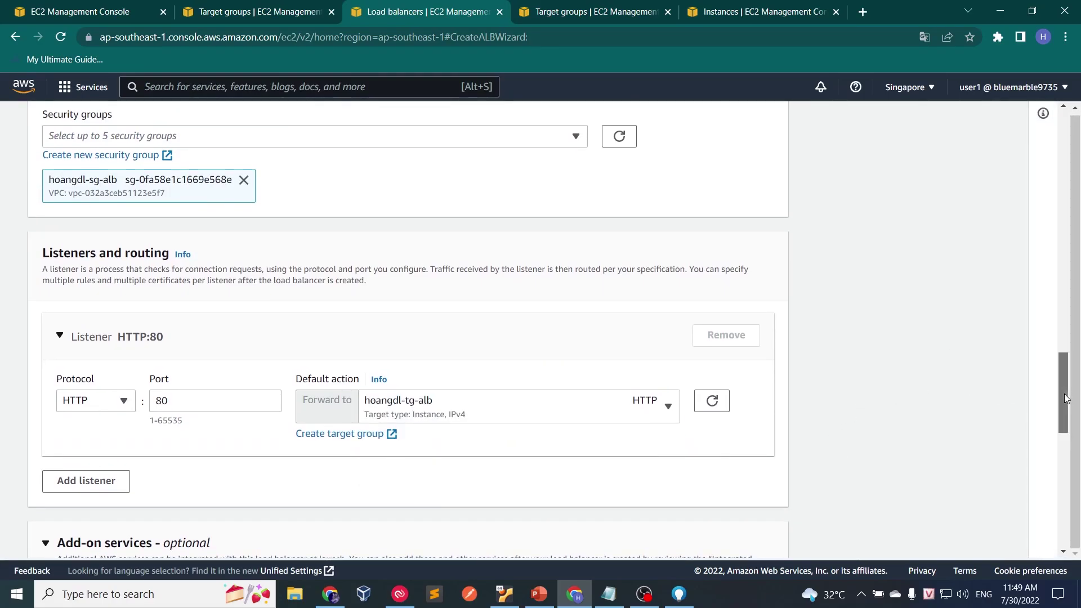
scroll(1049, 428, down, 4)
scroll(1055, 463, down, 2)
scroll(1055, 458, down, 5)
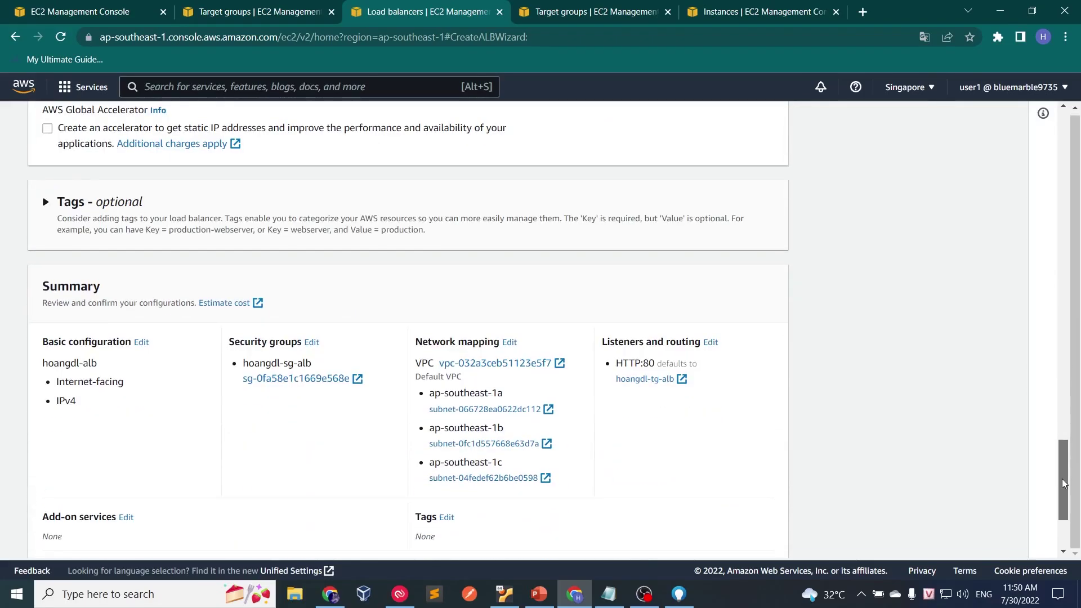
click(731, 533)
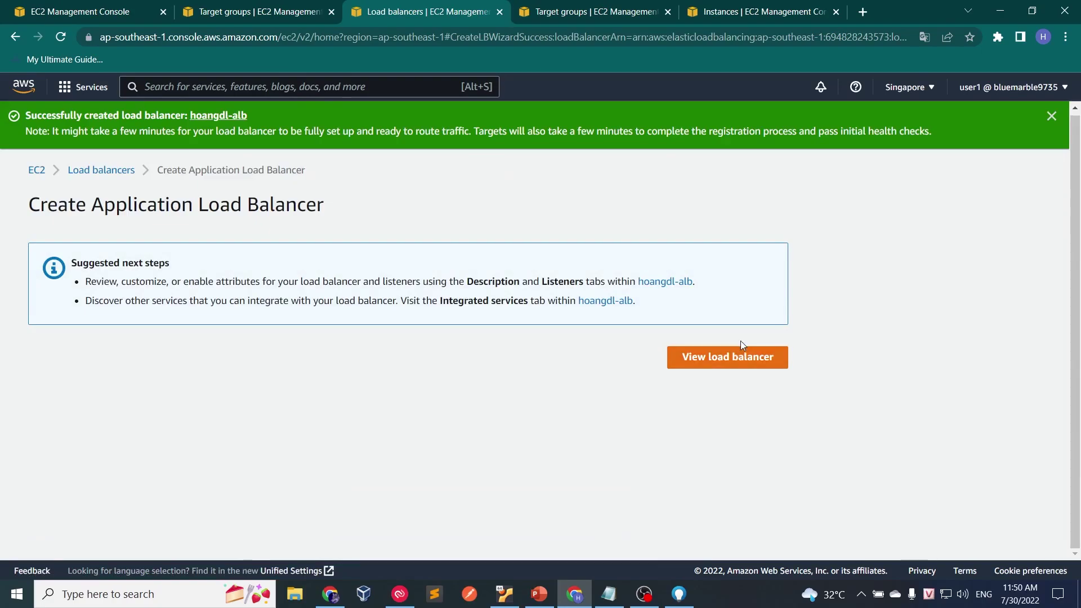
click(704, 354)
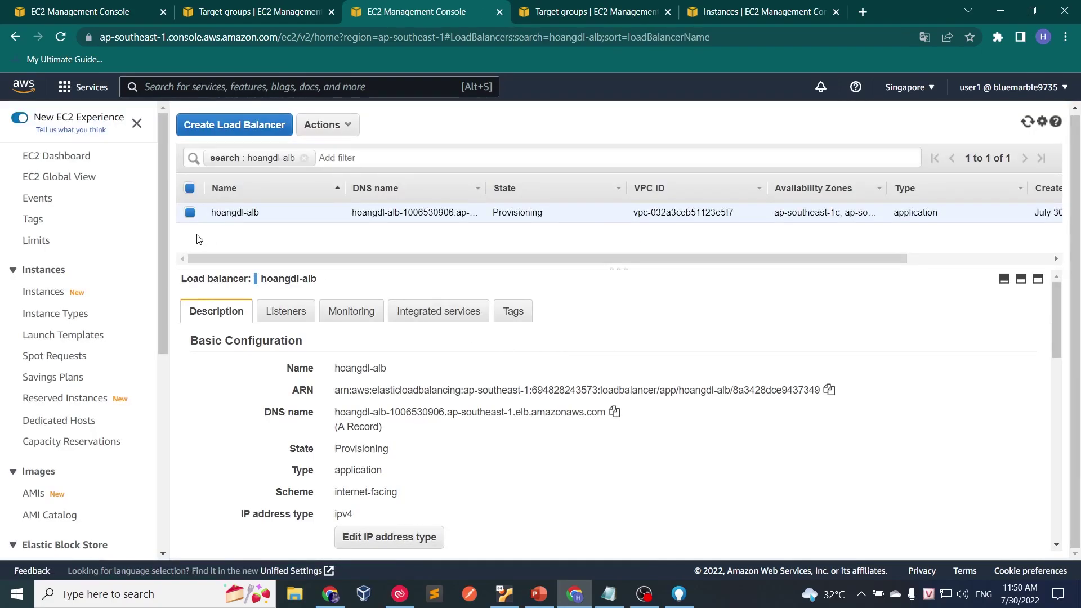
double_click(340, 453)
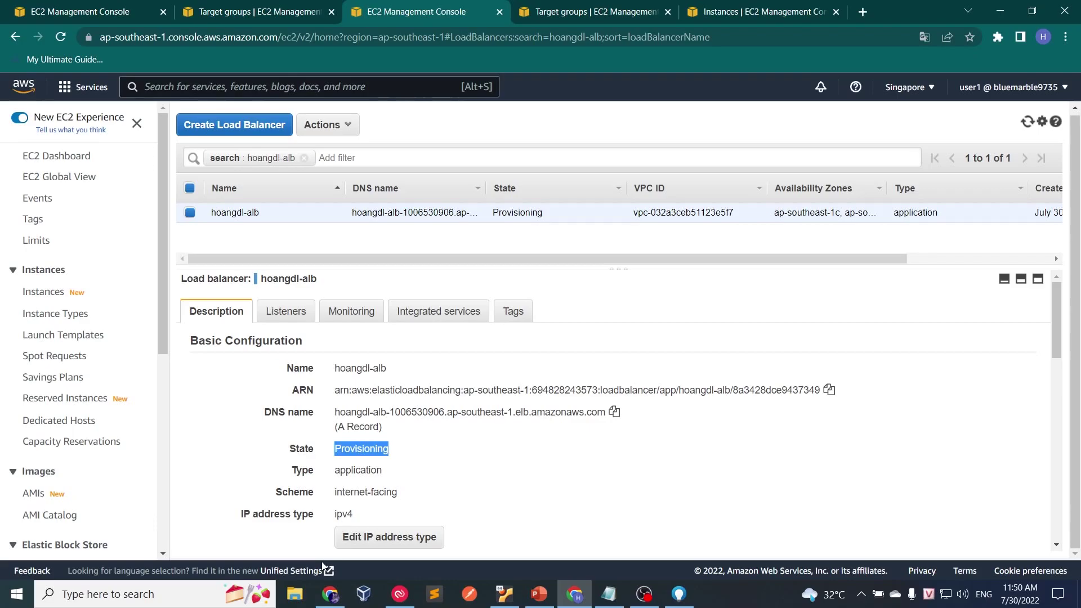
Check the state of load balancer hoangdl-alb, then copy its DNS name and open that address in a new browser tab
double_click(371, 449)
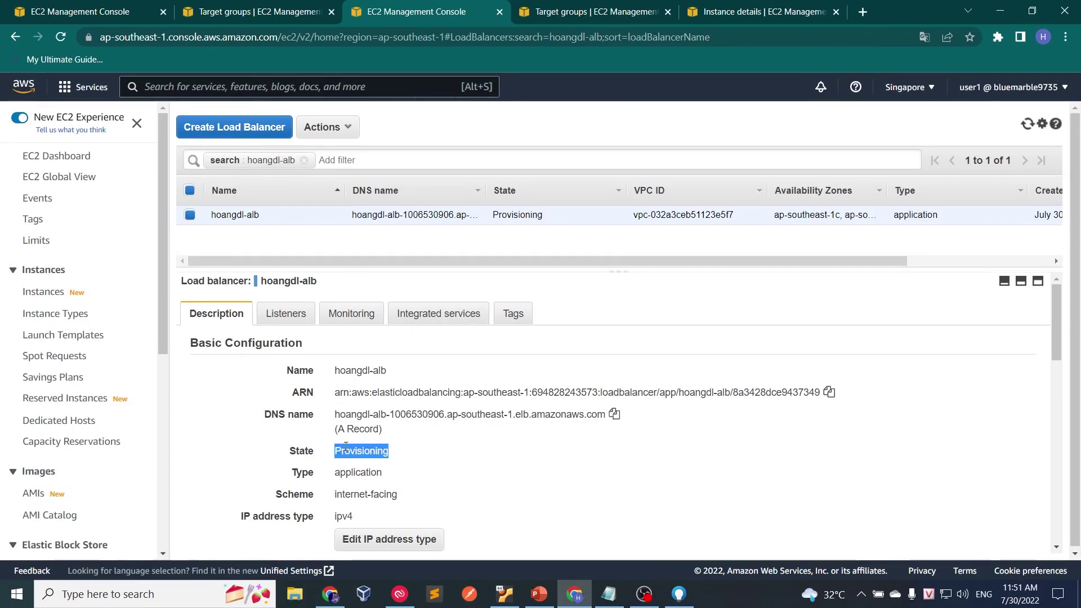
click(346, 453)
double_click(346, 454)
click(493, 454)
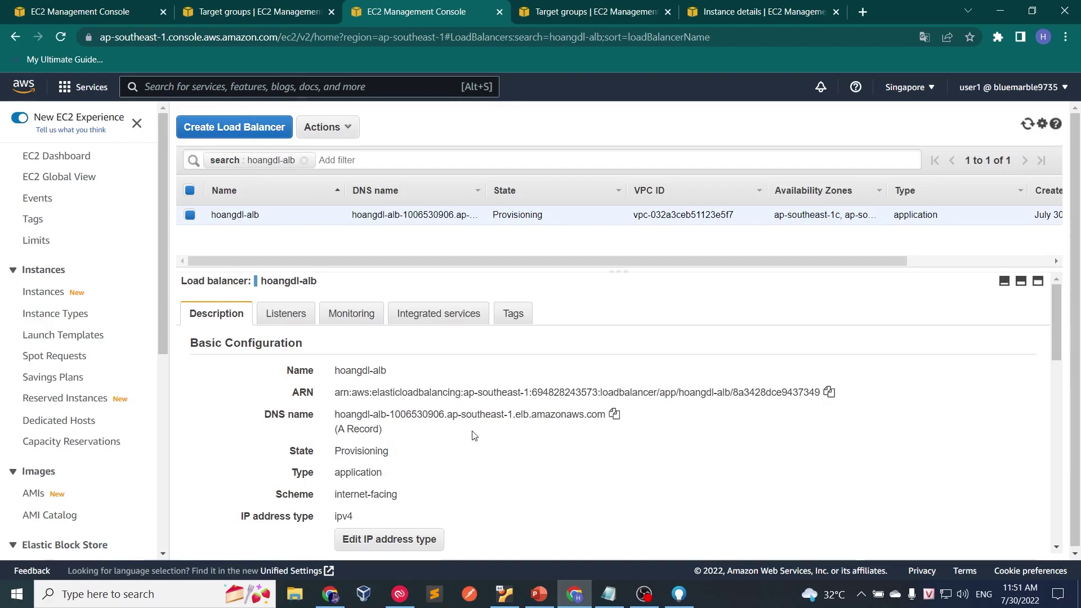
click(613, 414)
click(863, 12)
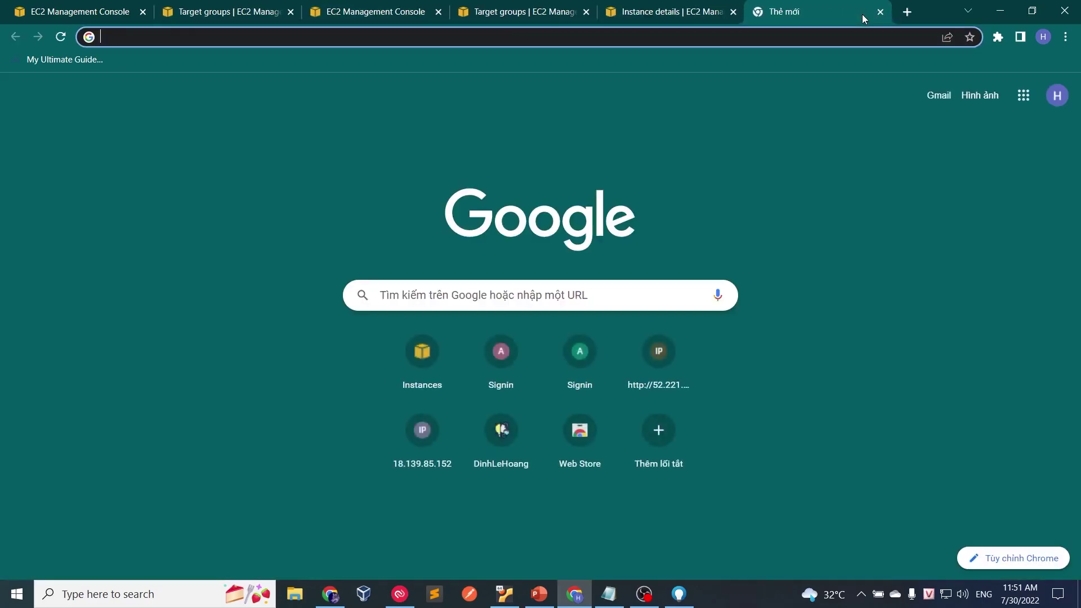
key(ctrl+v)
key(Return)
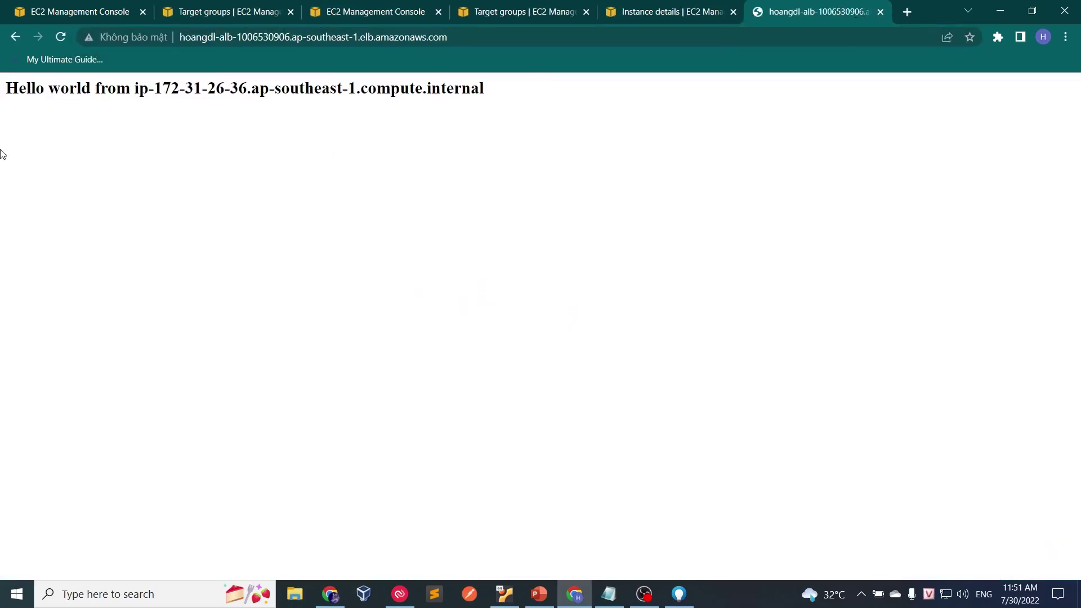
Examine the Hello world page served through the load balancer for the private IP of the responding instance
drag(7, 87, 270, 79)
click(524, 105)
click(152, 117)
drag(159, 89, 247, 89)
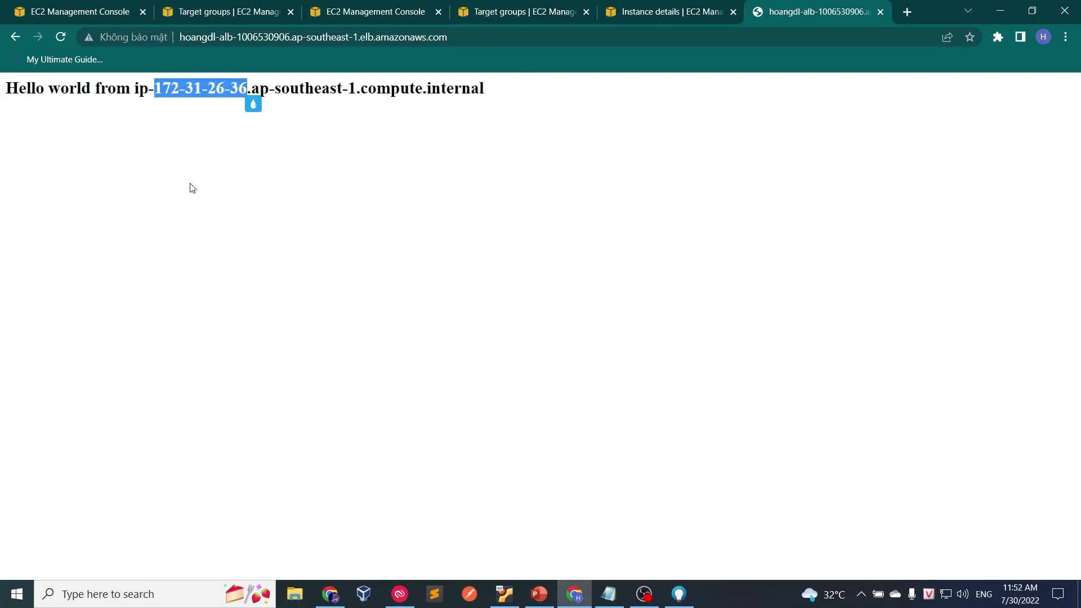
double_click(219, 88)
click(231, 88)
double_click(239, 88)
click(220, 205)
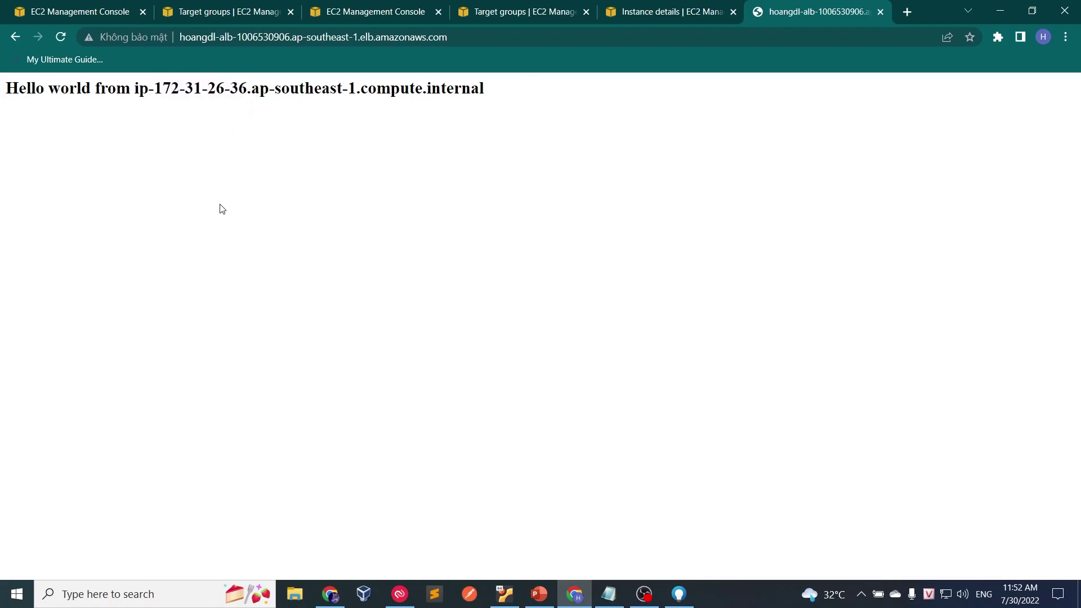